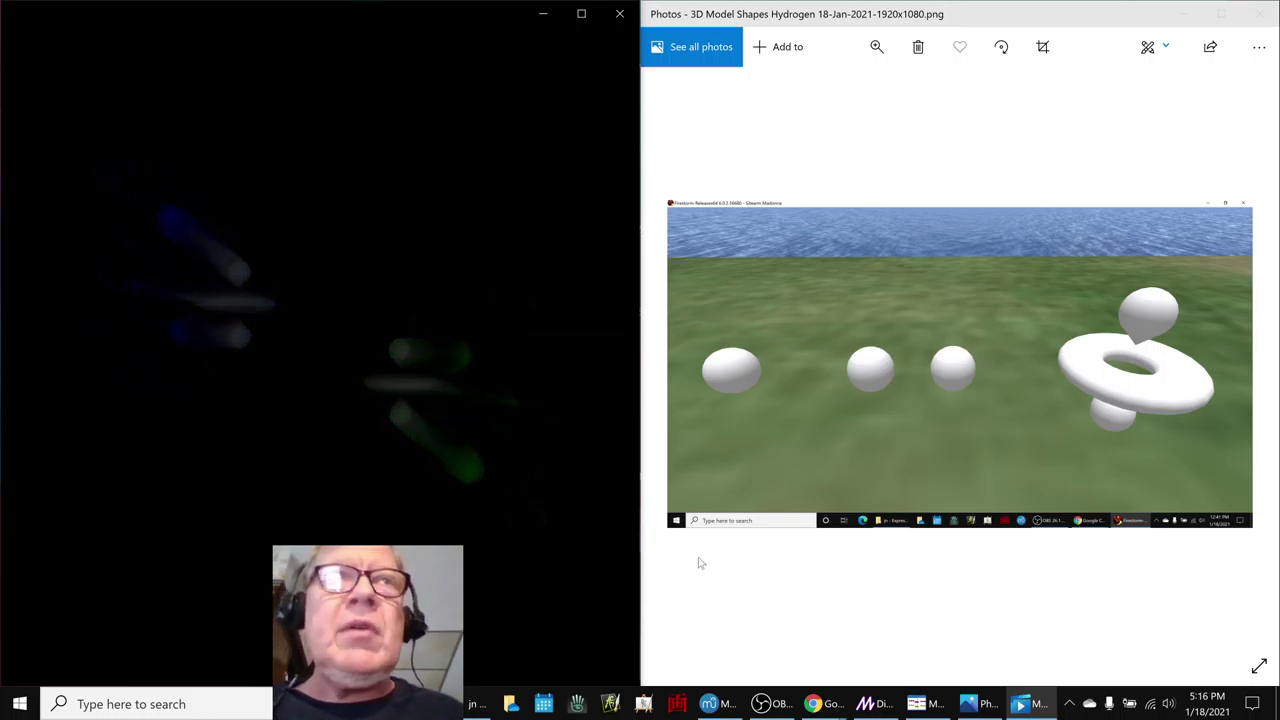
- Skip the shape animation forward to about 0:56, then switch to OBS Studio
{"action": "mouse_move", "coordinate": [78, 505]}
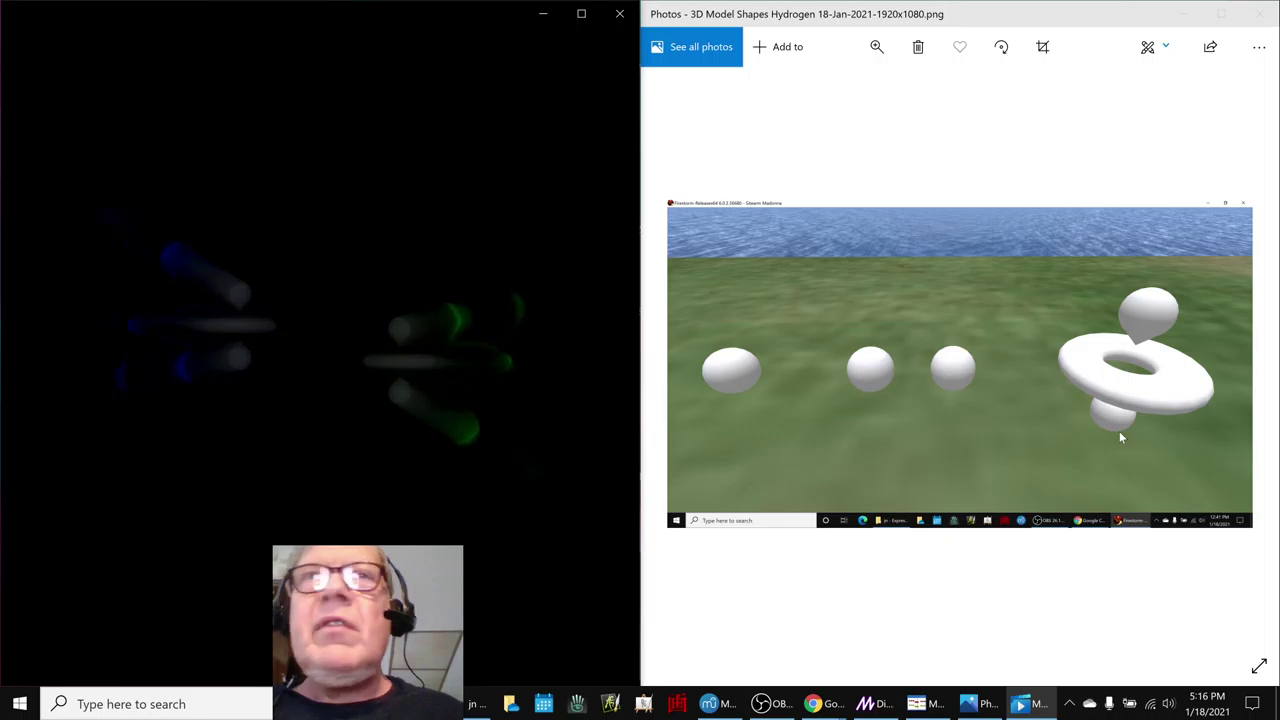
{"action": "left_click", "coordinate": [271, 607]}
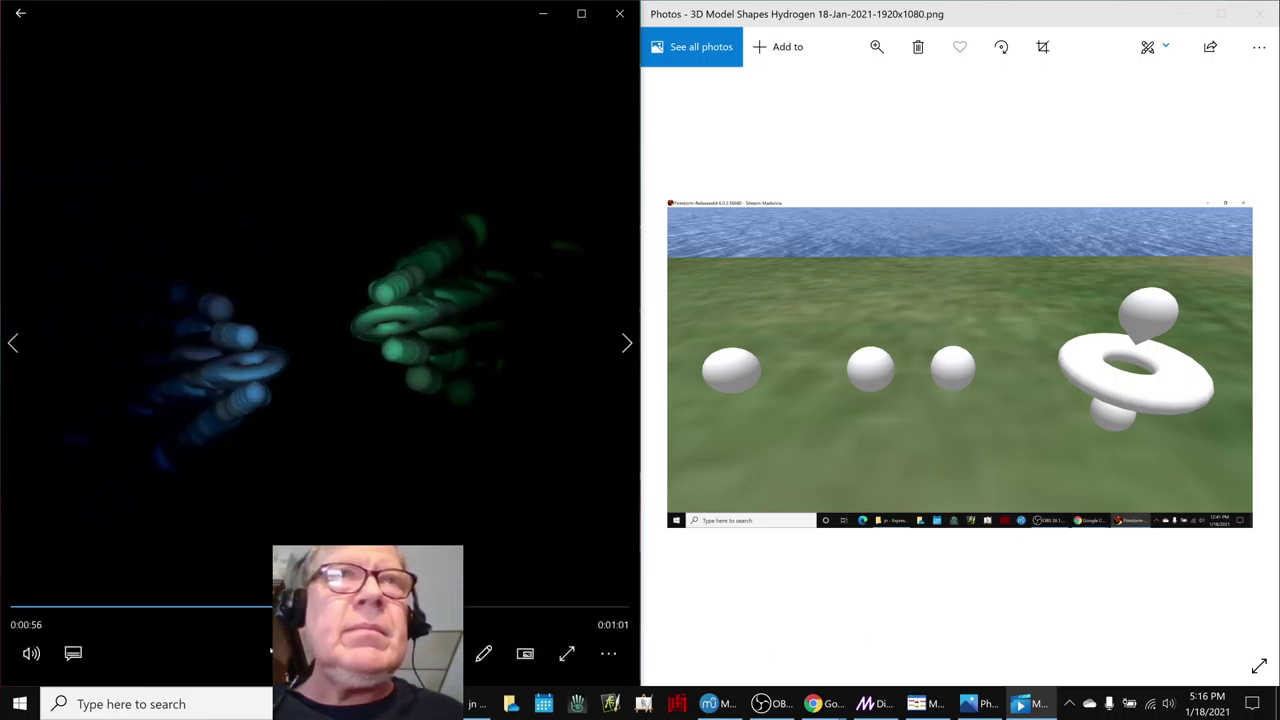
{"action": "key", "text": "alt+Tab"}
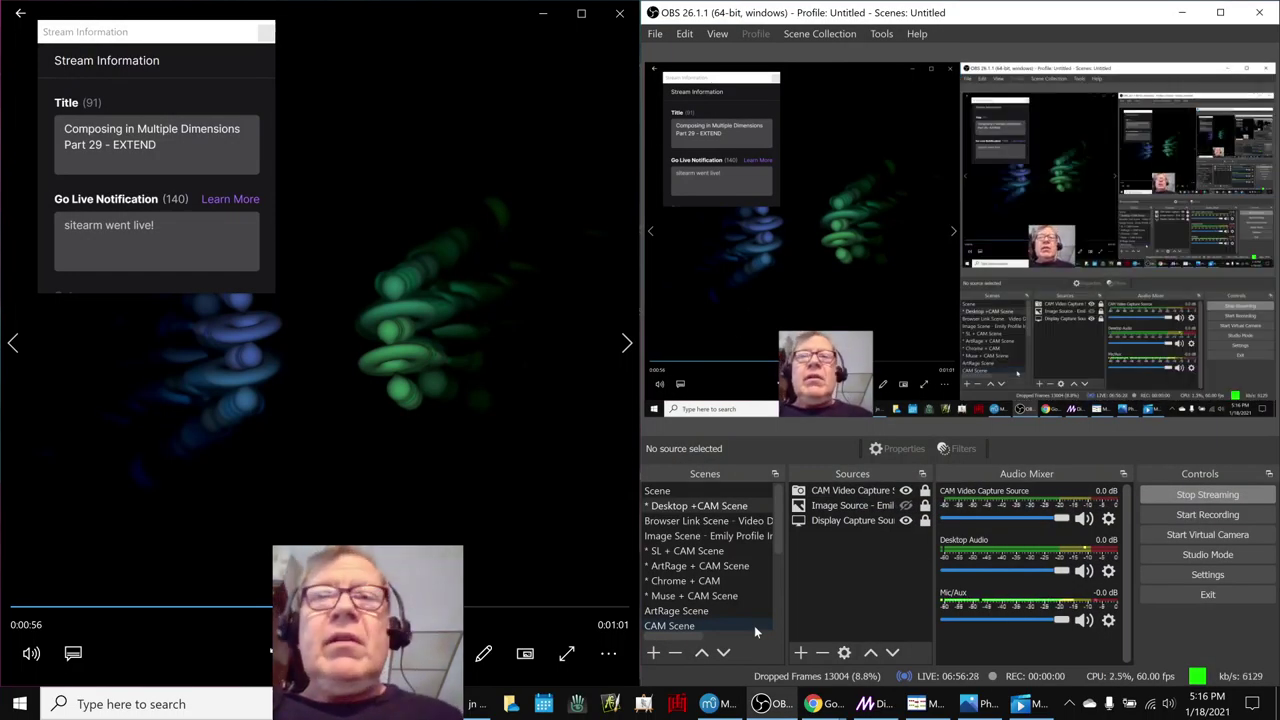
- Minimize OBS Studio to reveal the 3D shapes image and animation player
{"action": "left_click", "coordinate": [763, 705]}
{"action": "left_click", "coordinate": [763, 705]}
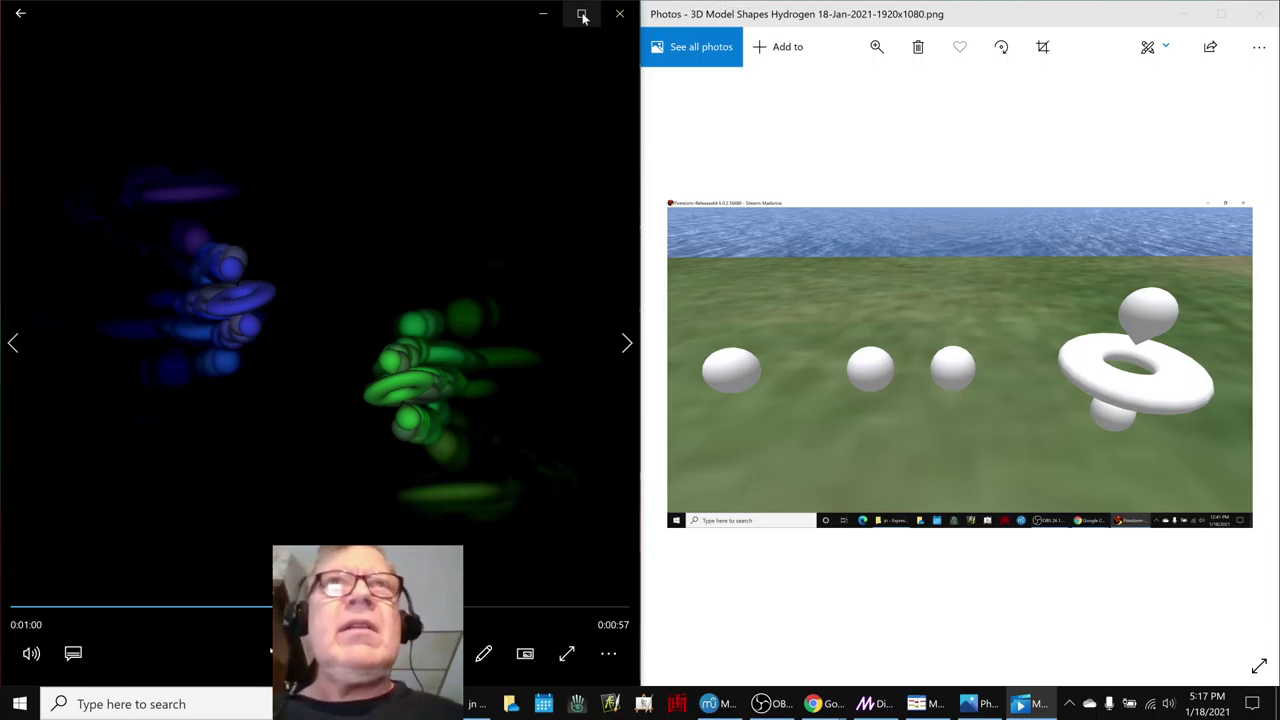
- Minimize the animation player and Photos viewer, and bring up the project notes spreadsheet
{"action": "left_click", "coordinate": [543, 18]}
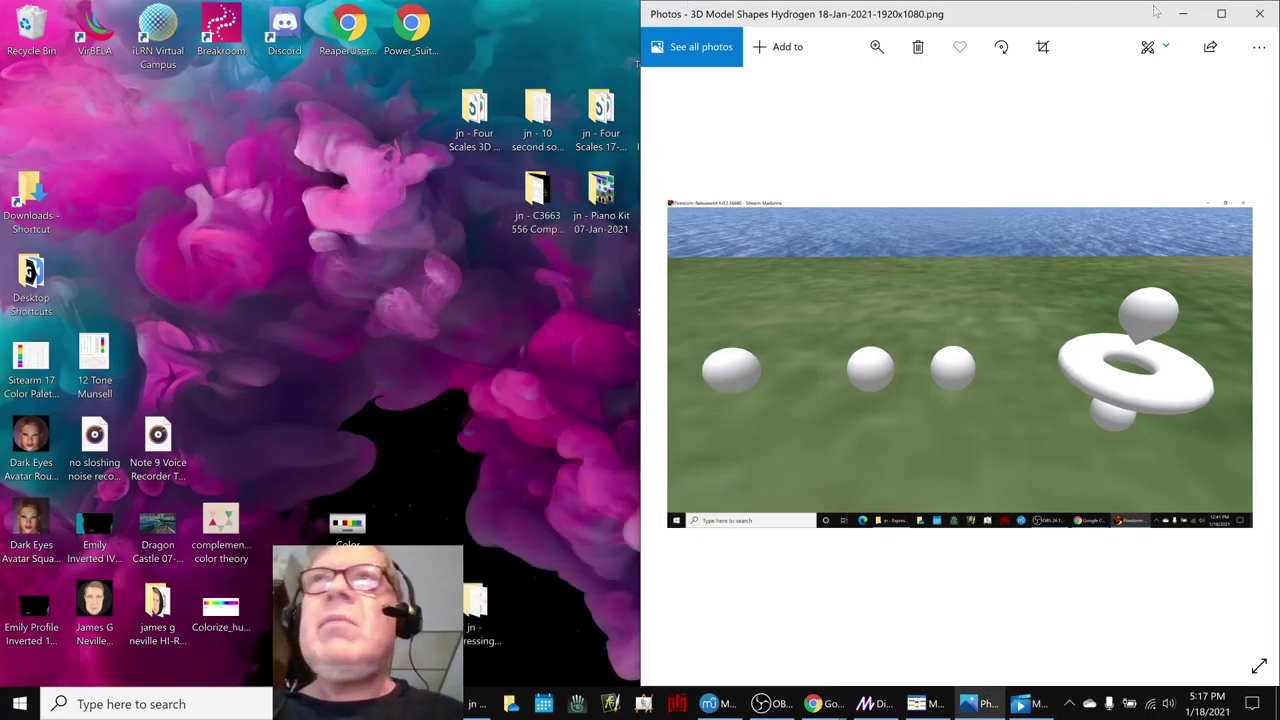
{"action": "left_click", "coordinate": [1184, 18]}
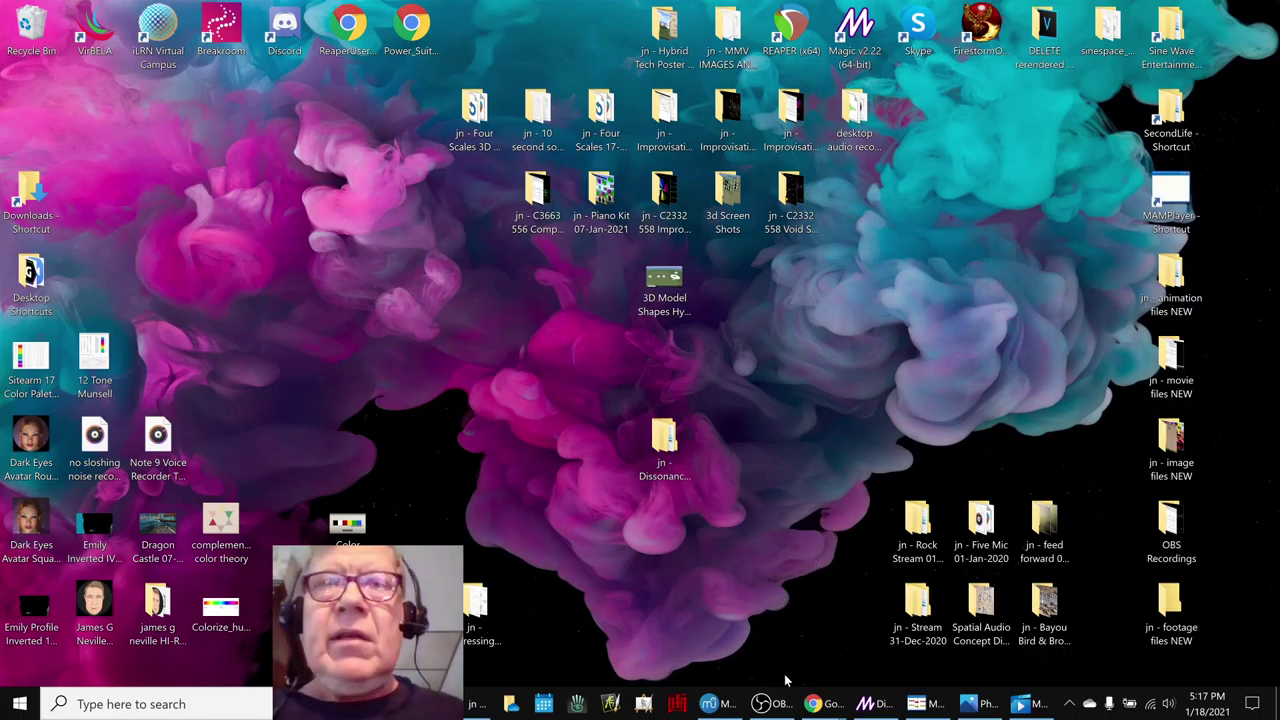
{"action": "mouse_move", "coordinate": [826, 706]}
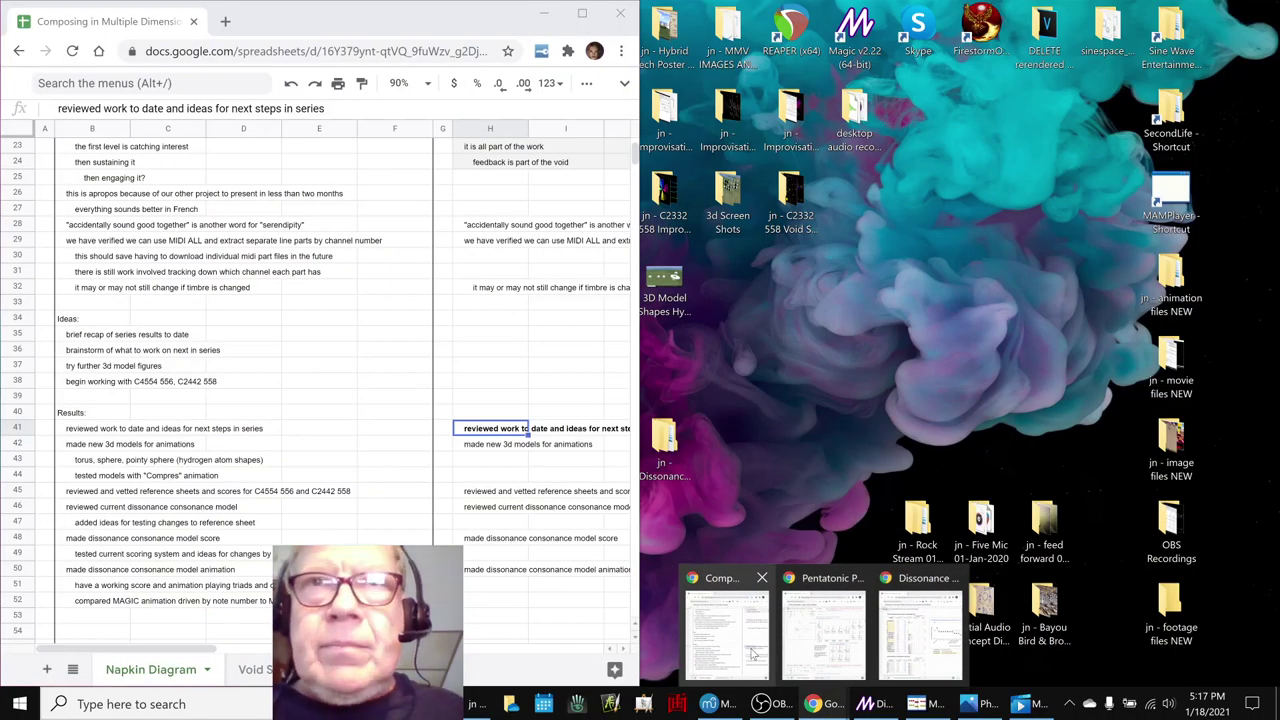
{"action": "left_click", "coordinate": [752, 655]}
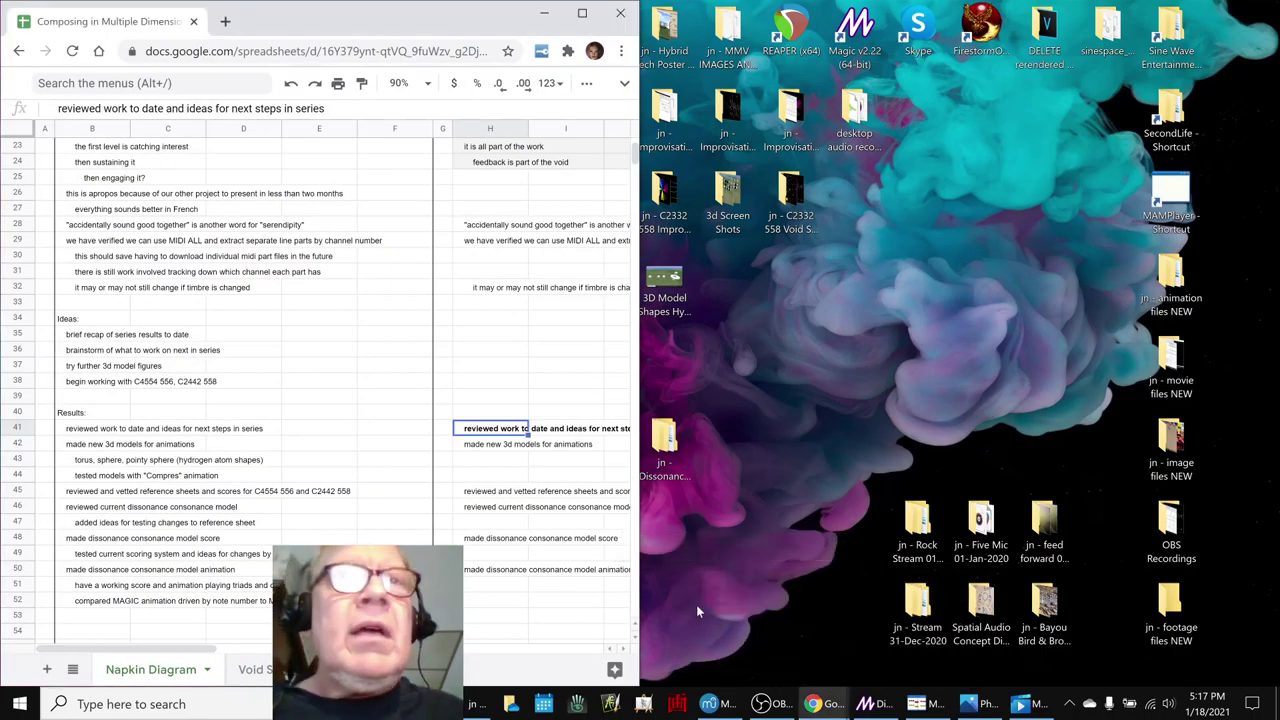
- Bold the notes in cells H42 and H45
{"action": "left_click", "coordinate": [500, 447]}
{"action": "key", "text": "ctrl+b"}
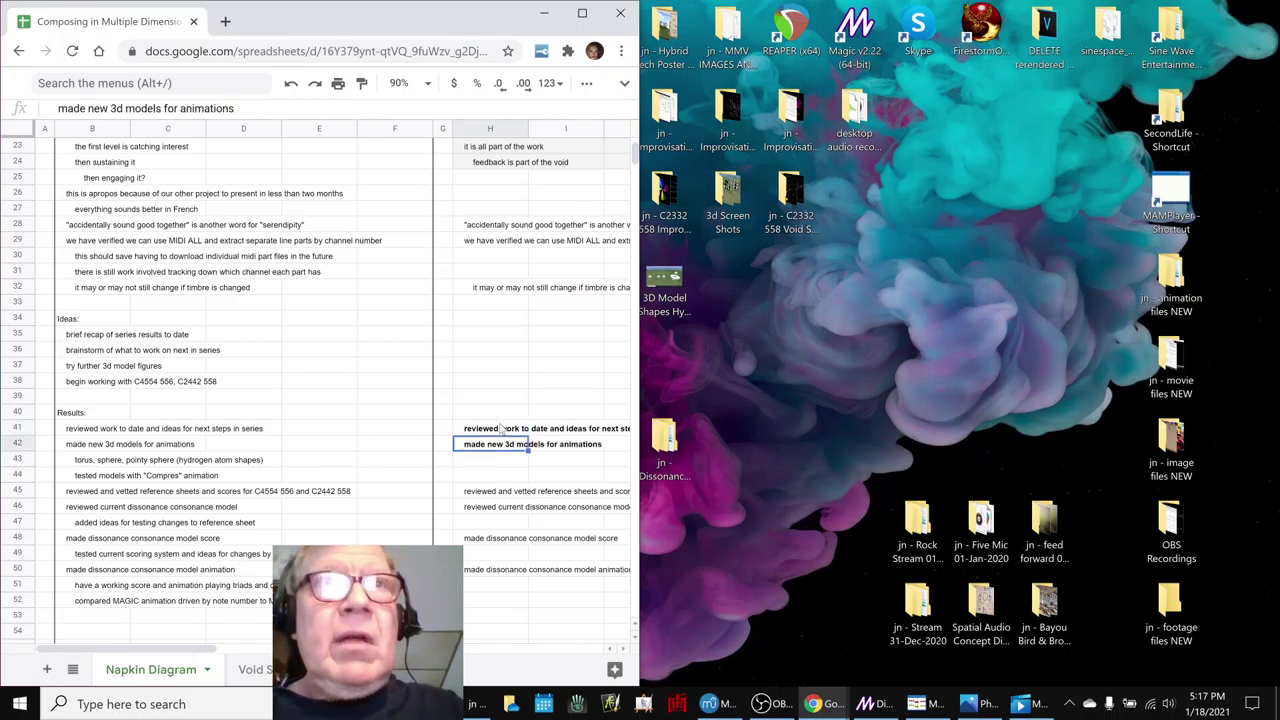
{"action": "left_click", "coordinate": [483, 491]}
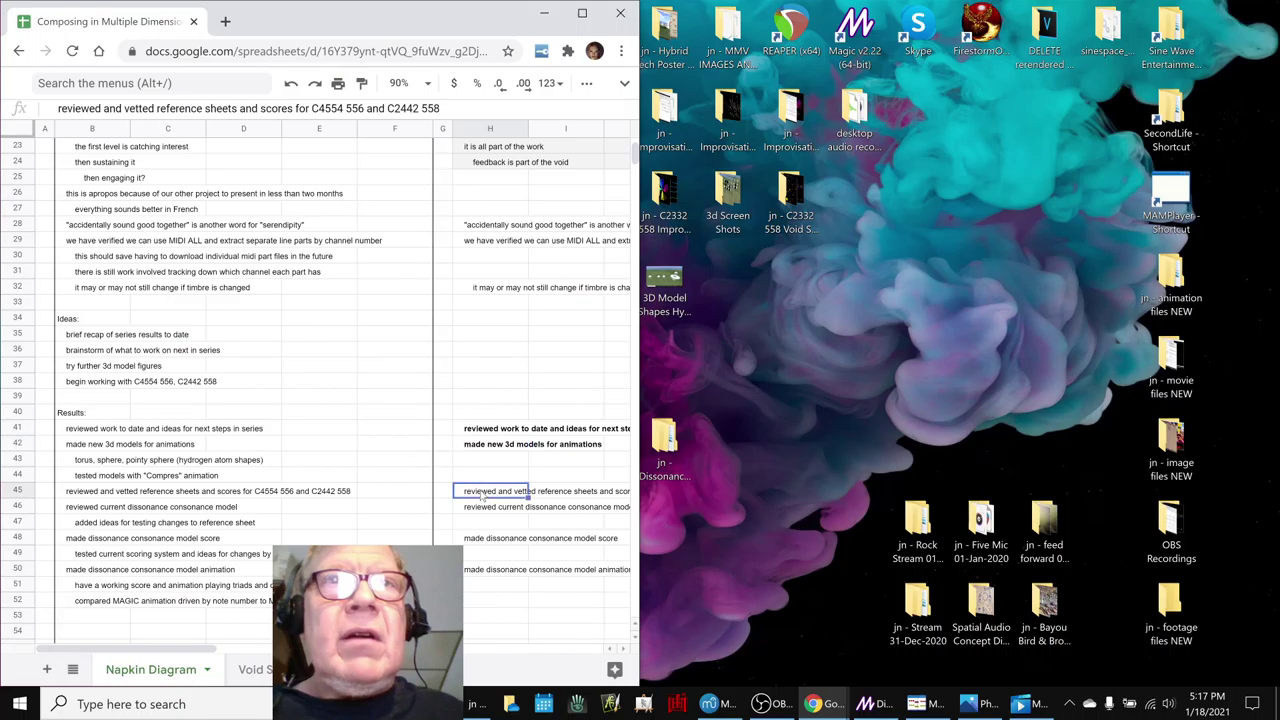
{"action": "scroll", "coordinate": [483, 480], "scroll_direction": "down", "scroll_amount": 3}
{"action": "key", "text": "ctrl+b"}
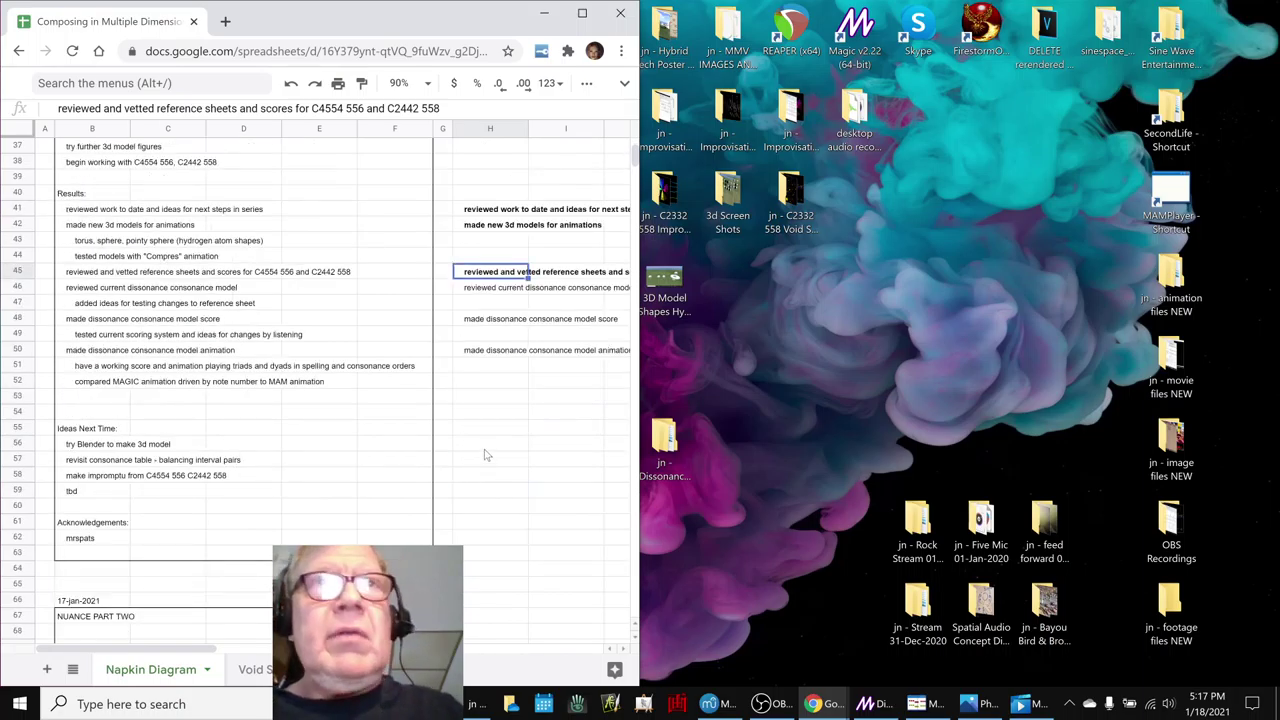
- Switch to the Pentatonic Parallel Scales spreadsheet
{"action": "scroll", "coordinate": [210, 645], "scroll_direction": "right", "scroll_amount": 3}
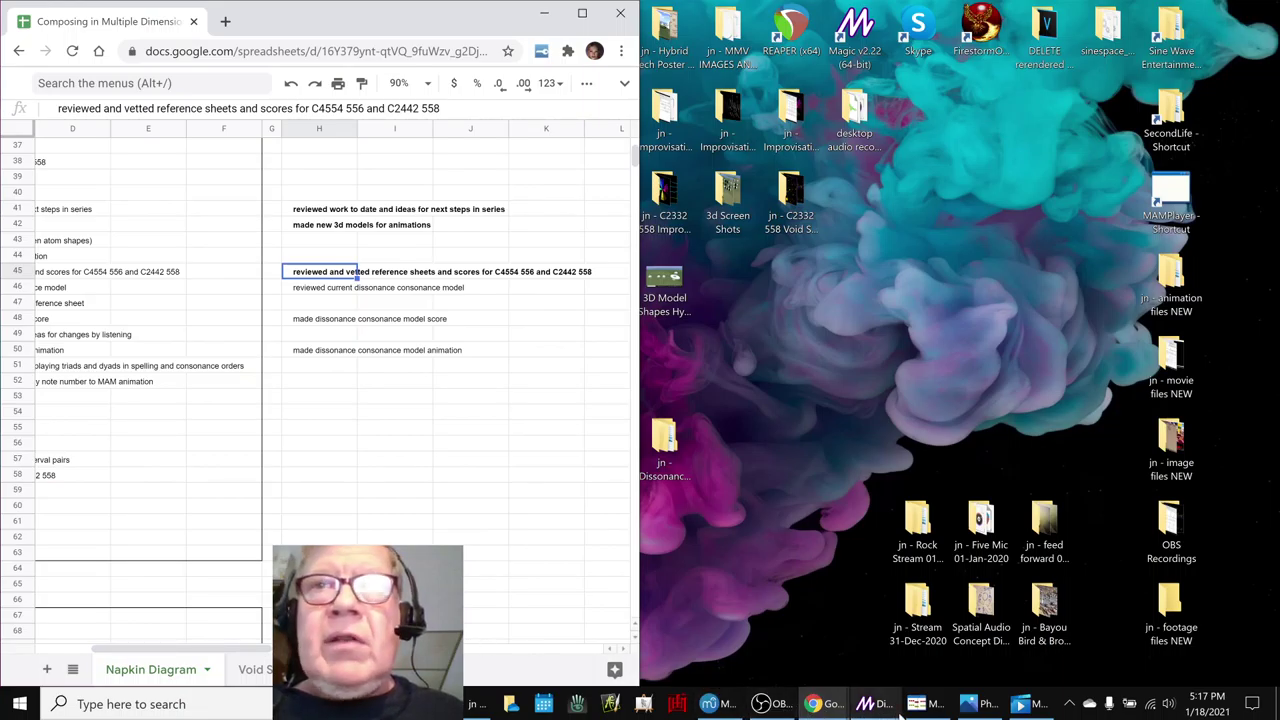
{"action": "mouse_move", "coordinate": [815, 705]}
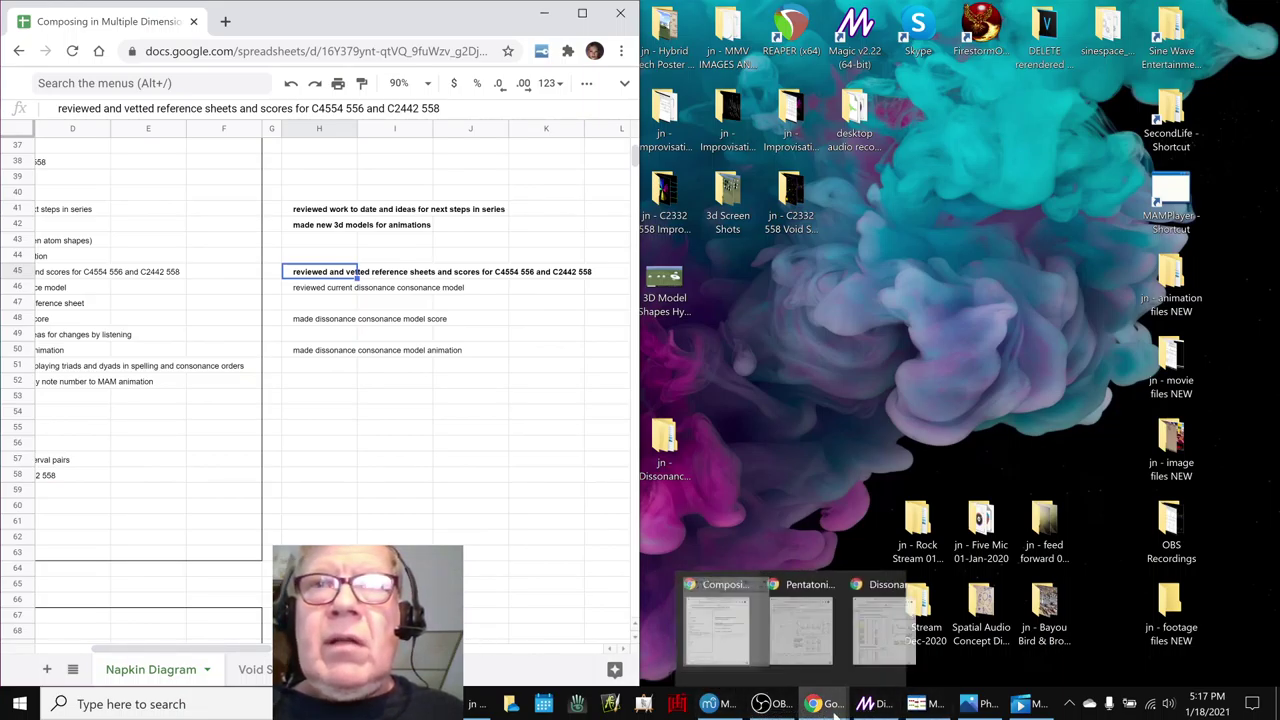
{"action": "left_click", "coordinate": [832, 658]}
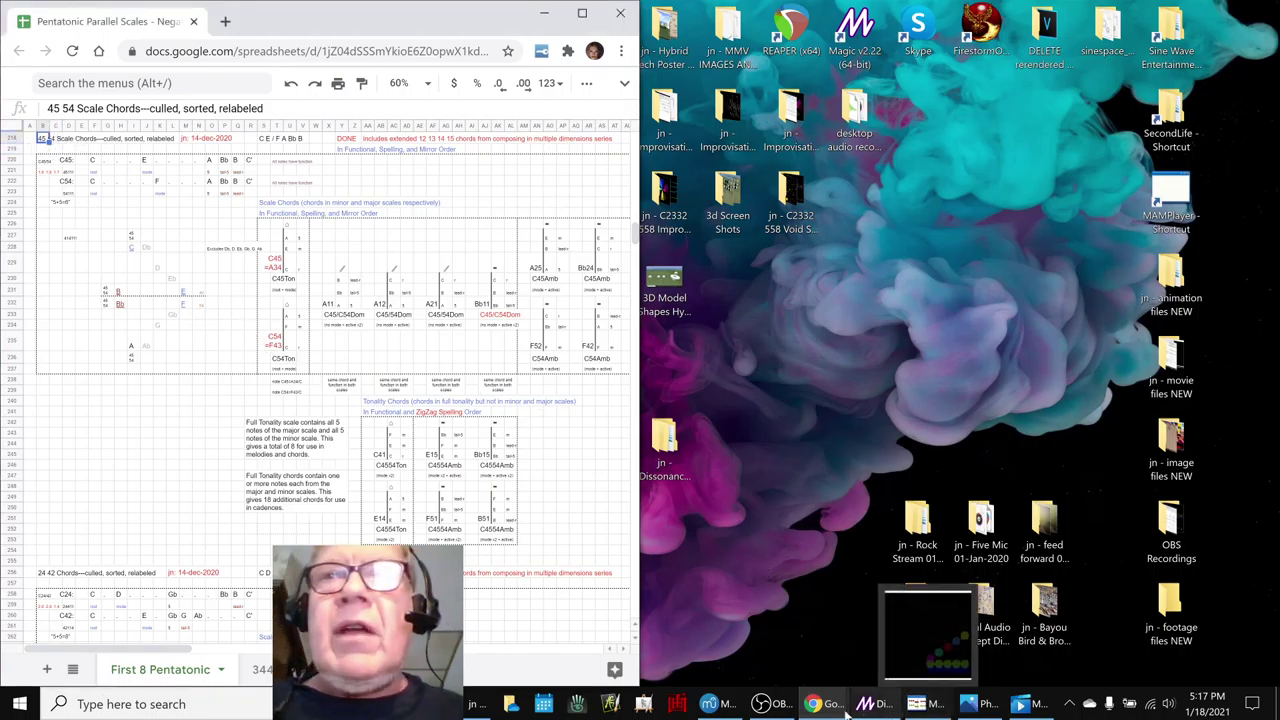
- Open the 4554 556 Tonality Reference score and audition measure 7's B4 and E5 notes
{"action": "mouse_move", "coordinate": [709, 708]}
{"action": "left_click", "coordinate": [742, 630]}
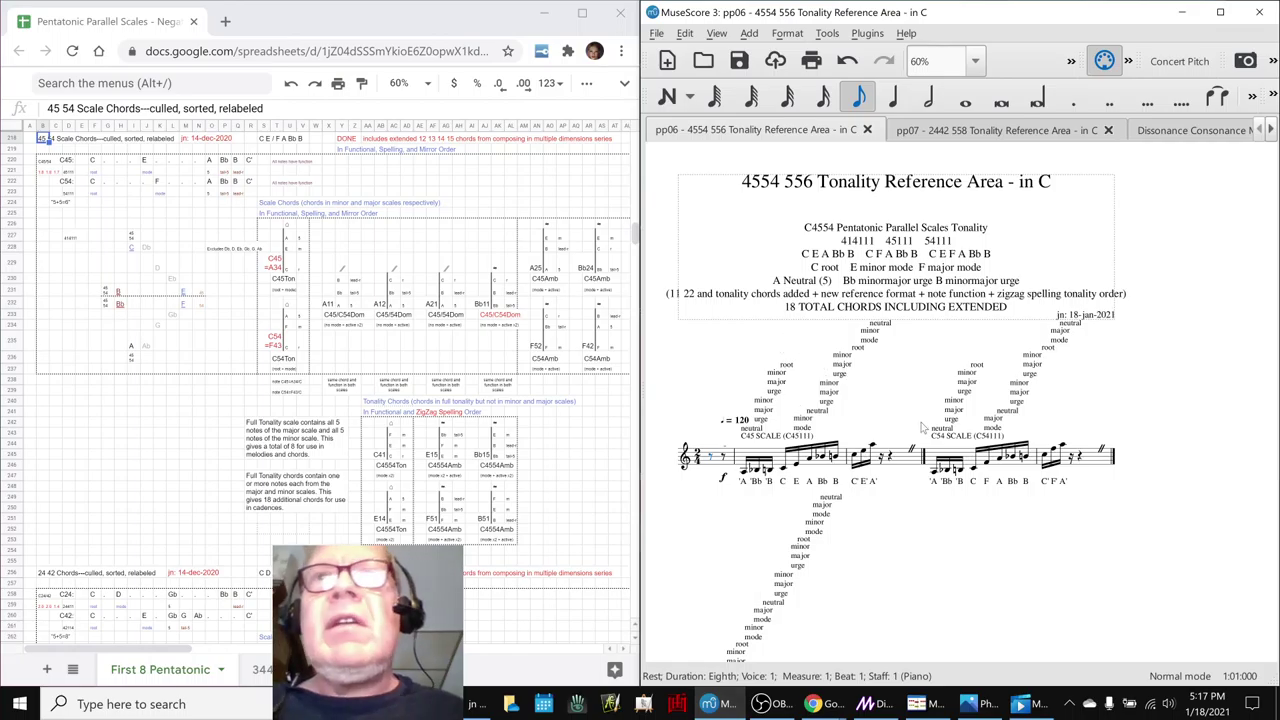
{"action": "scroll", "coordinate": [923, 537], "scroll_direction": "down", "scroll_amount": 2}
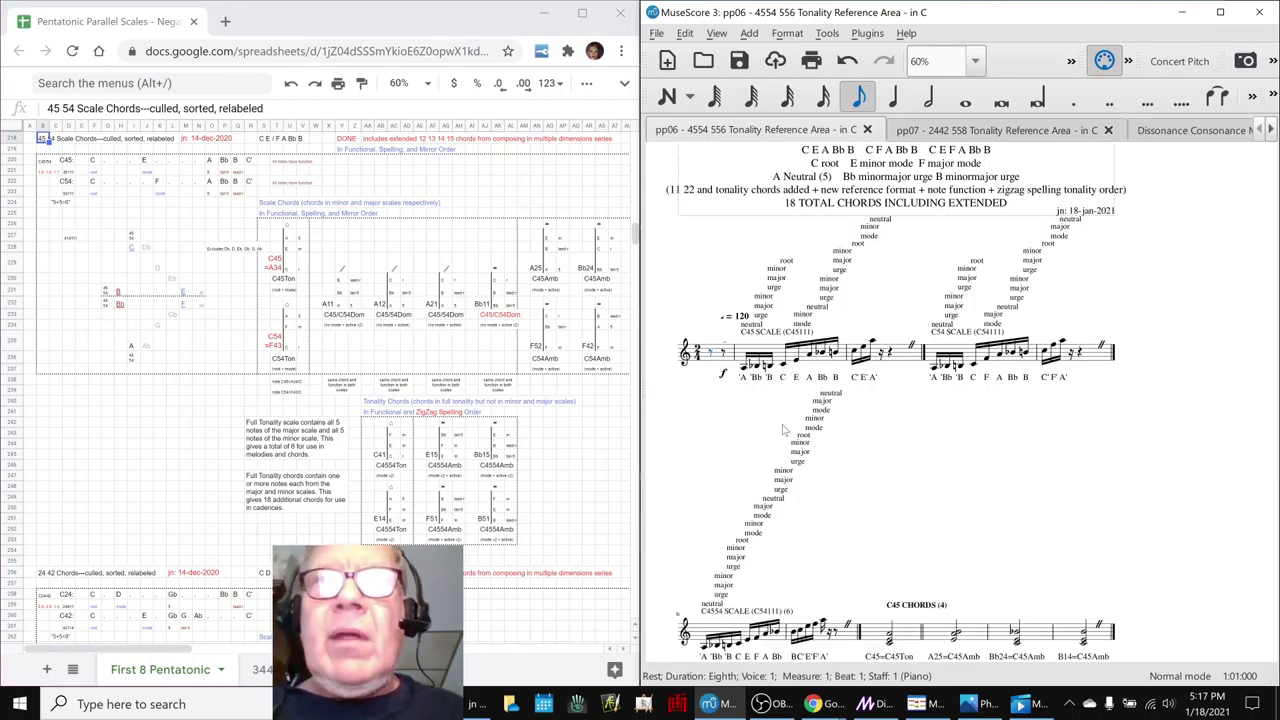
{"action": "scroll", "coordinate": [785, 430], "scroll_direction": "down", "scroll_amount": 2}
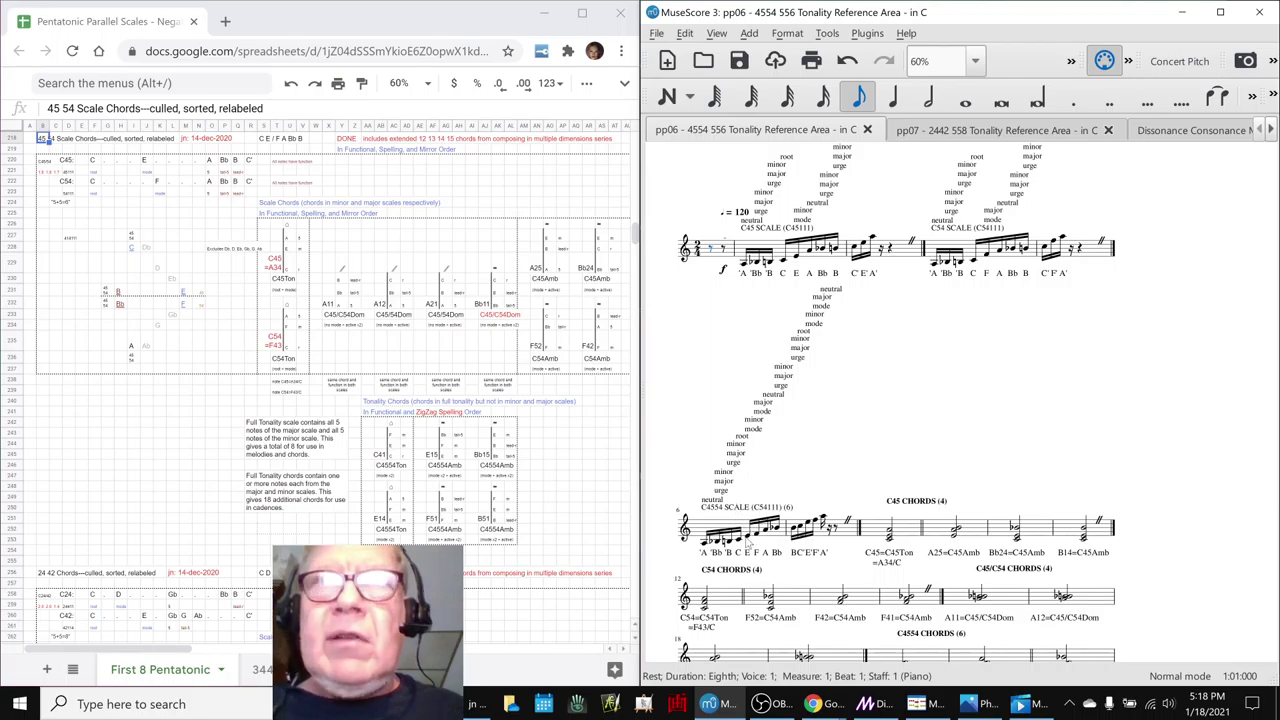
{"action": "left_click", "coordinate": [797, 527]}
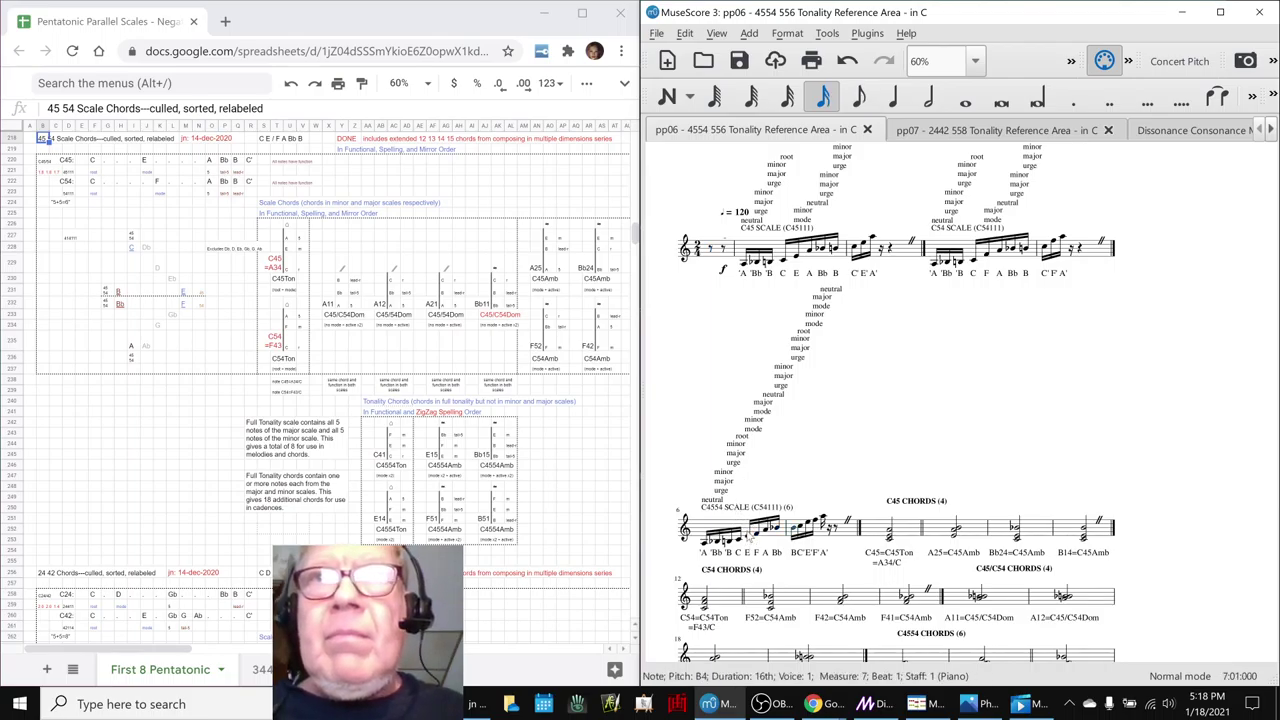
{"action": "key", "text": "Right"}
{"action": "key", "text": "Right"}
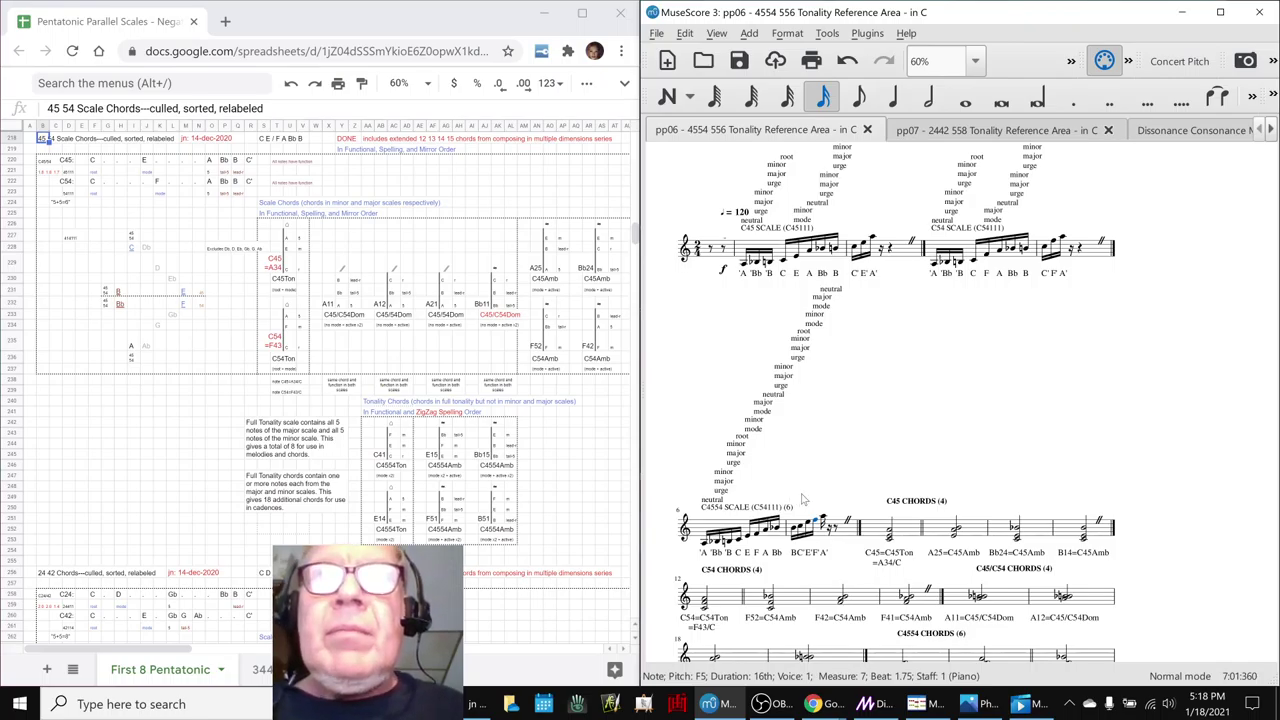
- Audition the C4554 scale notes in measure 6, from C4 through E4 to Bb4
{"action": "scroll", "coordinate": [843, 487], "scroll_direction": "up", "scroll_amount": 3}
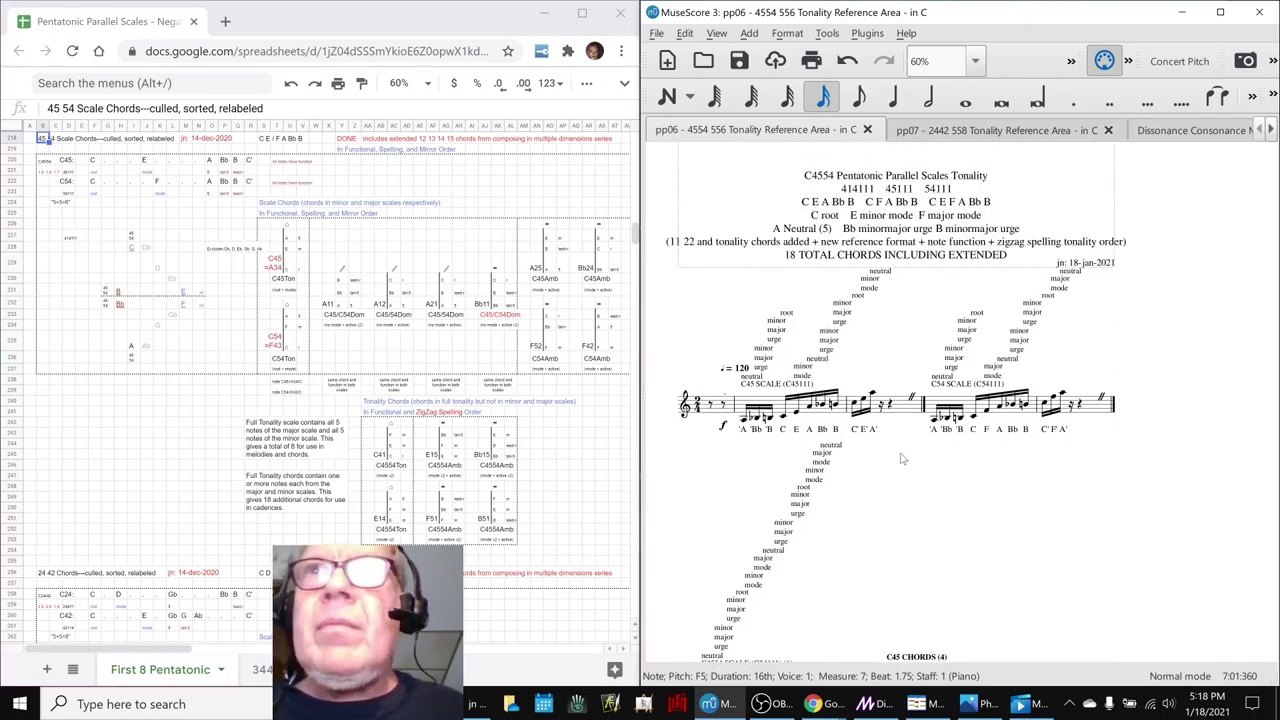
{"action": "scroll", "coordinate": [955, 440], "scroll_direction": "down", "scroll_amount": 3}
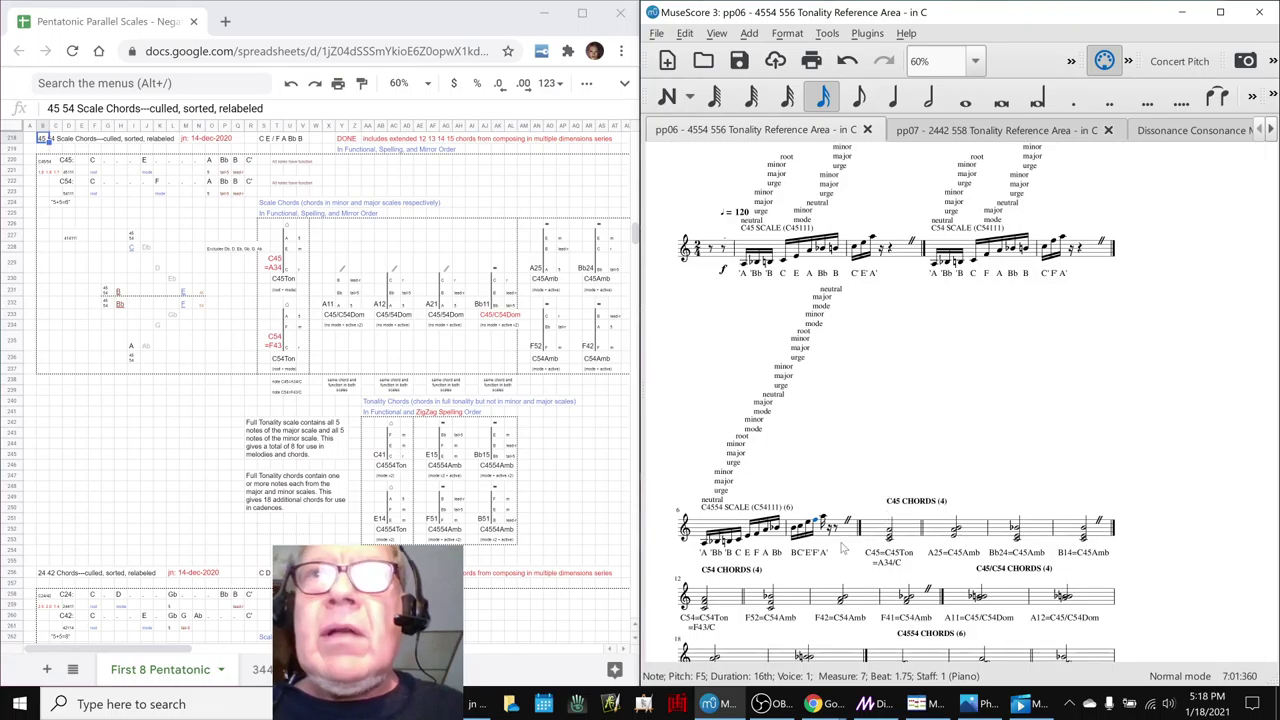
{"action": "scroll", "coordinate": [847, 510], "scroll_direction": "up", "scroll_amount": 4}
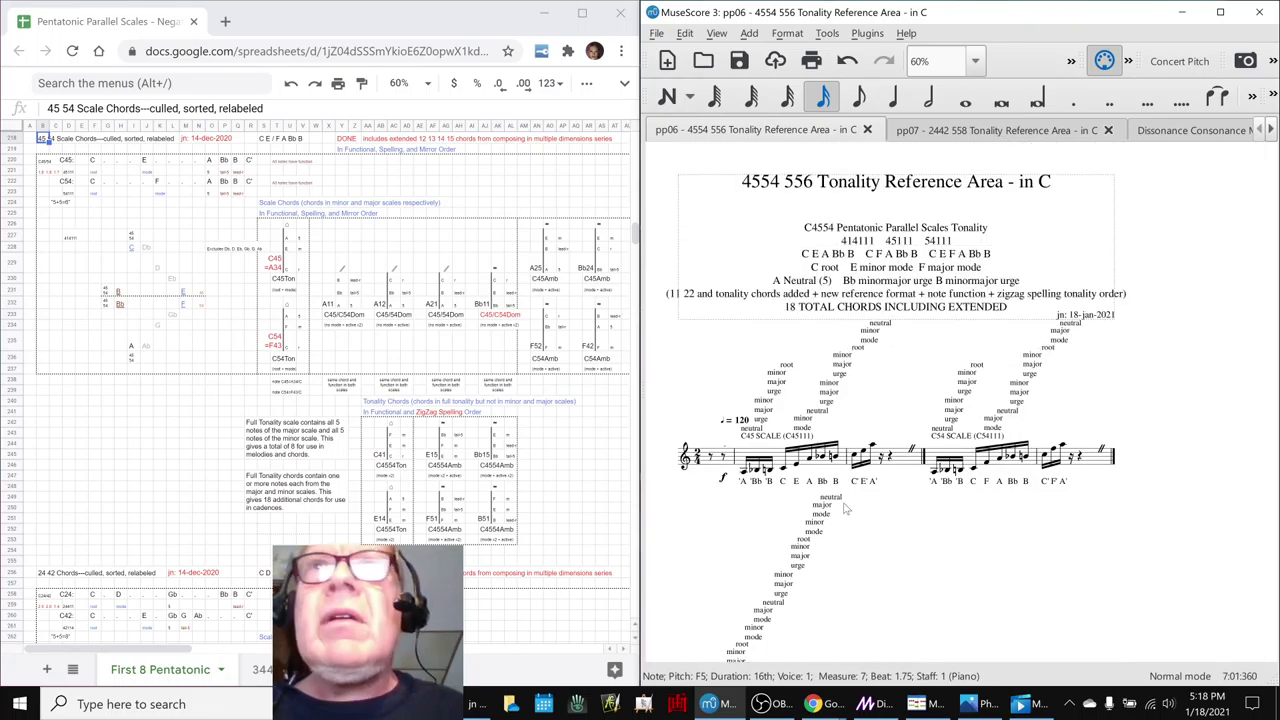
{"action": "scroll", "coordinate": [843, 509], "scroll_direction": "down", "scroll_amount": 4}
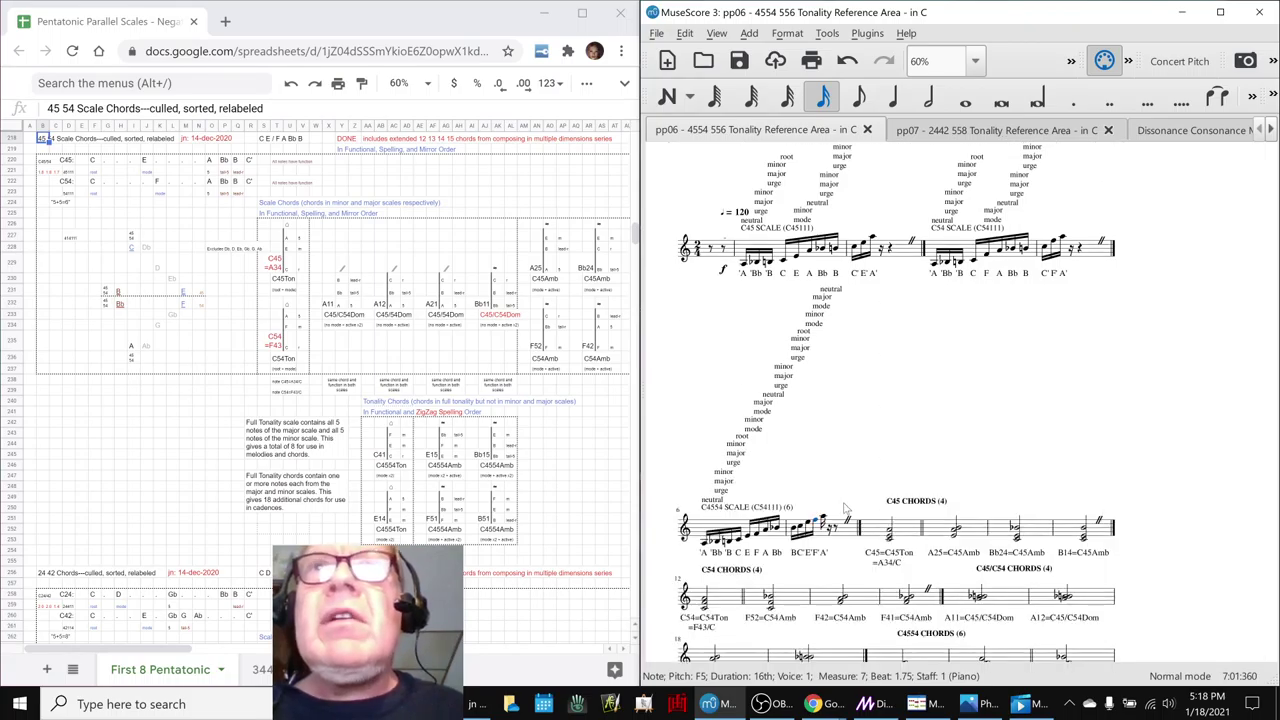
{"action": "left_click", "coordinate": [743, 543]}
{"action": "key", "text": "Left"}
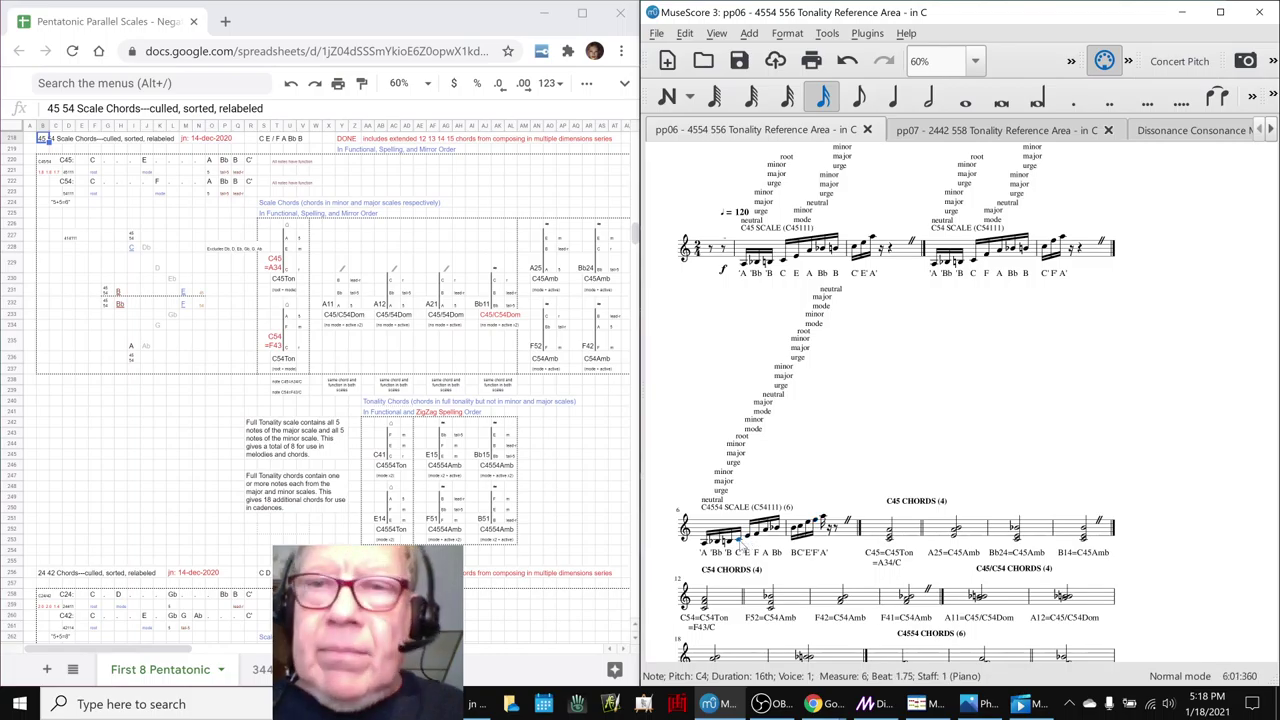
{"action": "key", "text": "ctrl+z"}
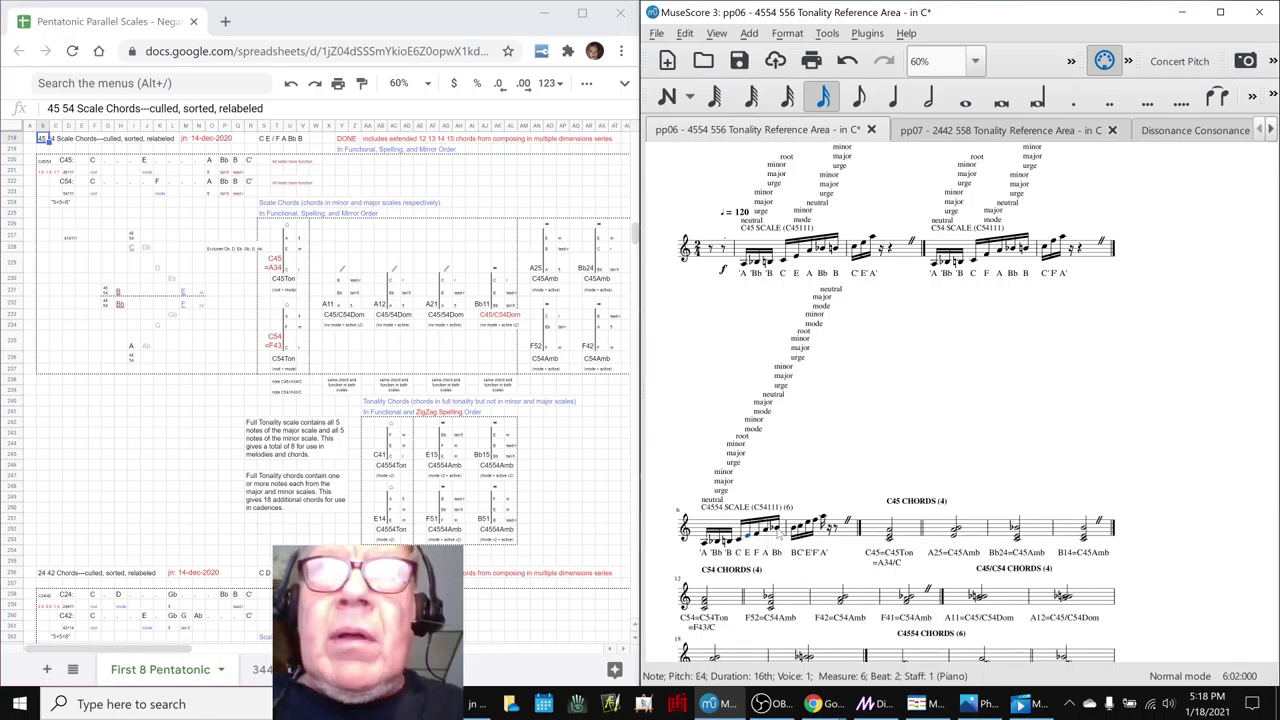
{"action": "key", "text": "Right"}
{"action": "key", "text": "Right"}
{"action": "key", "text": "Right"}
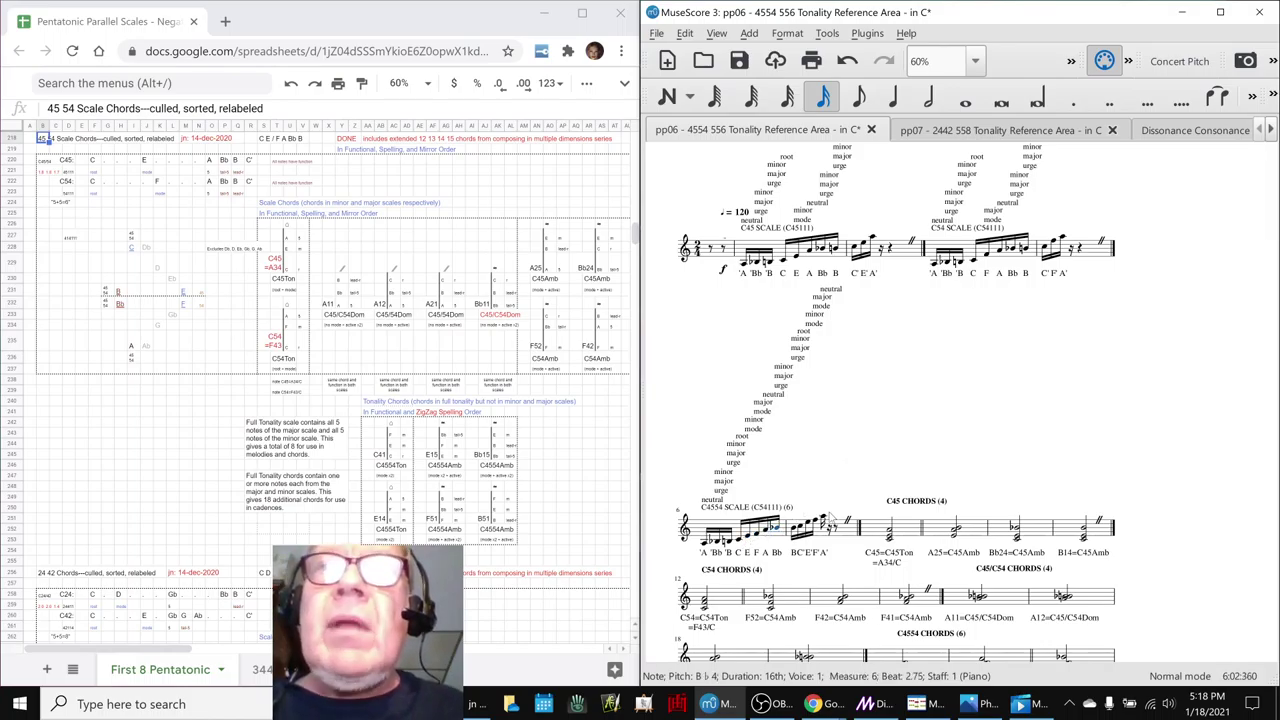
- Audition the A5 in measure 7 and notes from measure 2 onward, then save the score
{"action": "left_click", "coordinate": [821, 518]}
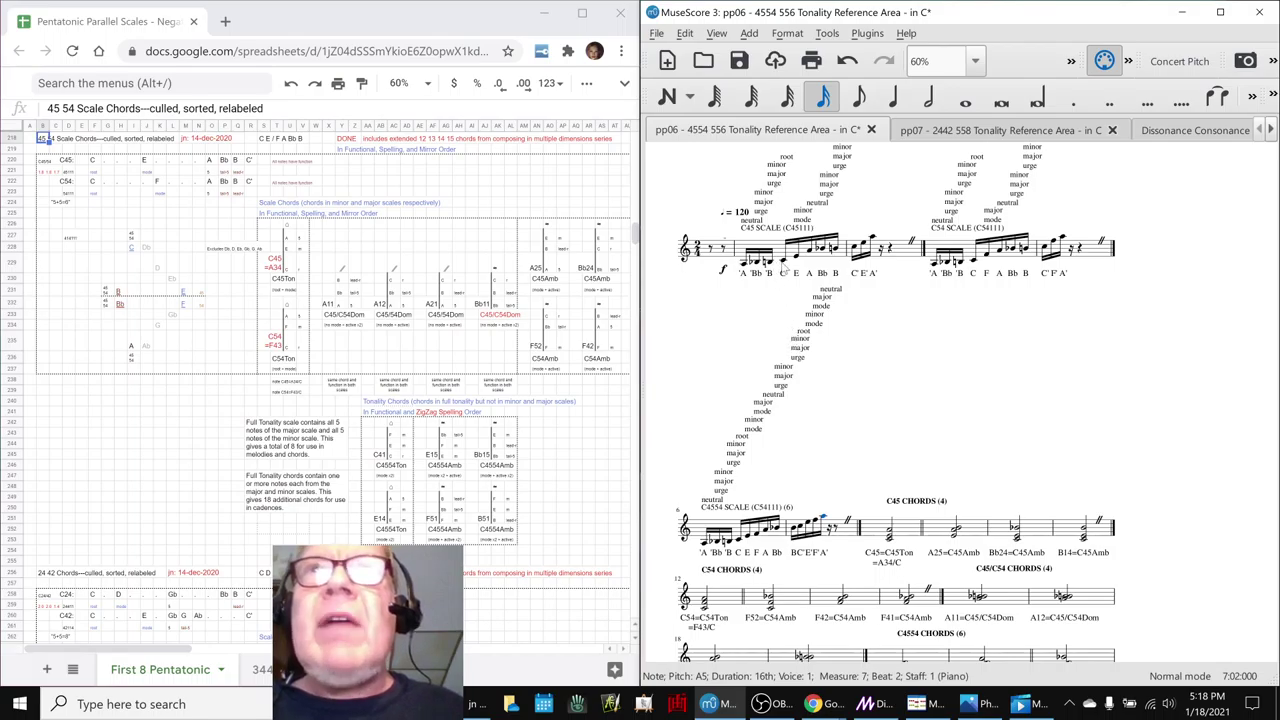
{"action": "left_click", "coordinate": [832, 247]}
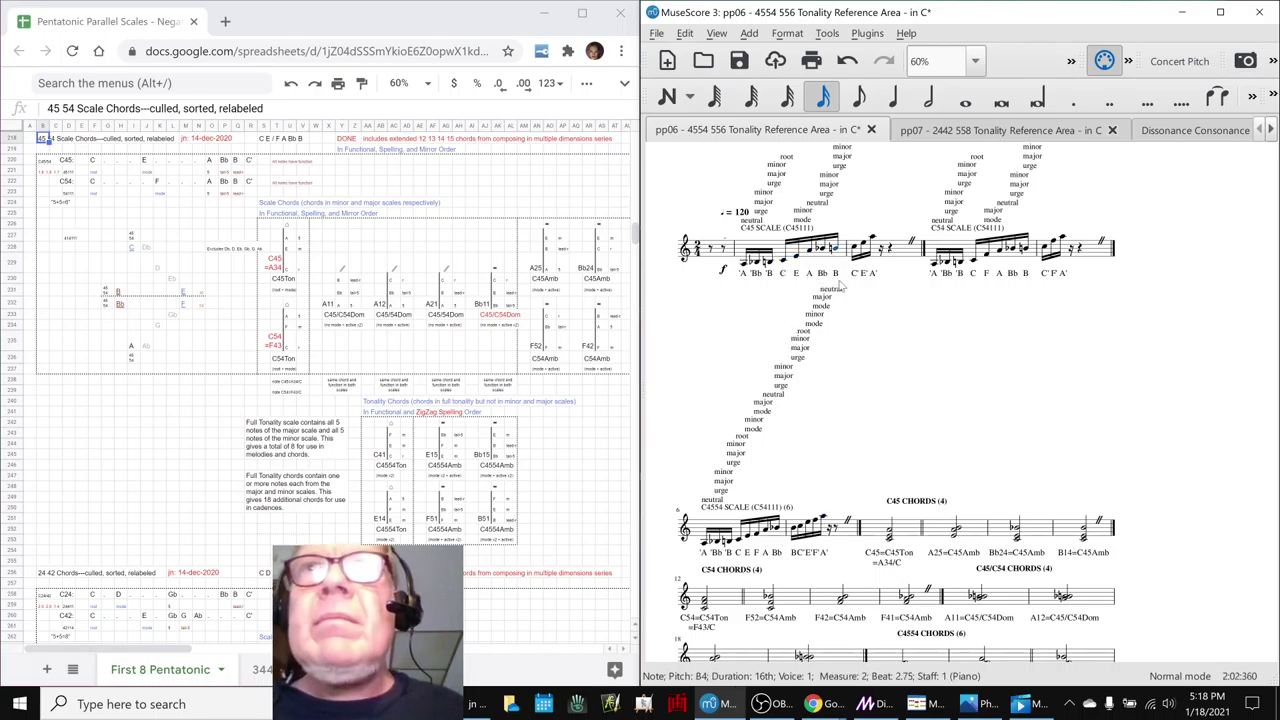
{"action": "key", "text": "Right"}
{"action": "key", "text": "Right"}
{"action": "key", "text": "Right"}
{"action": "key", "text": "Right"}
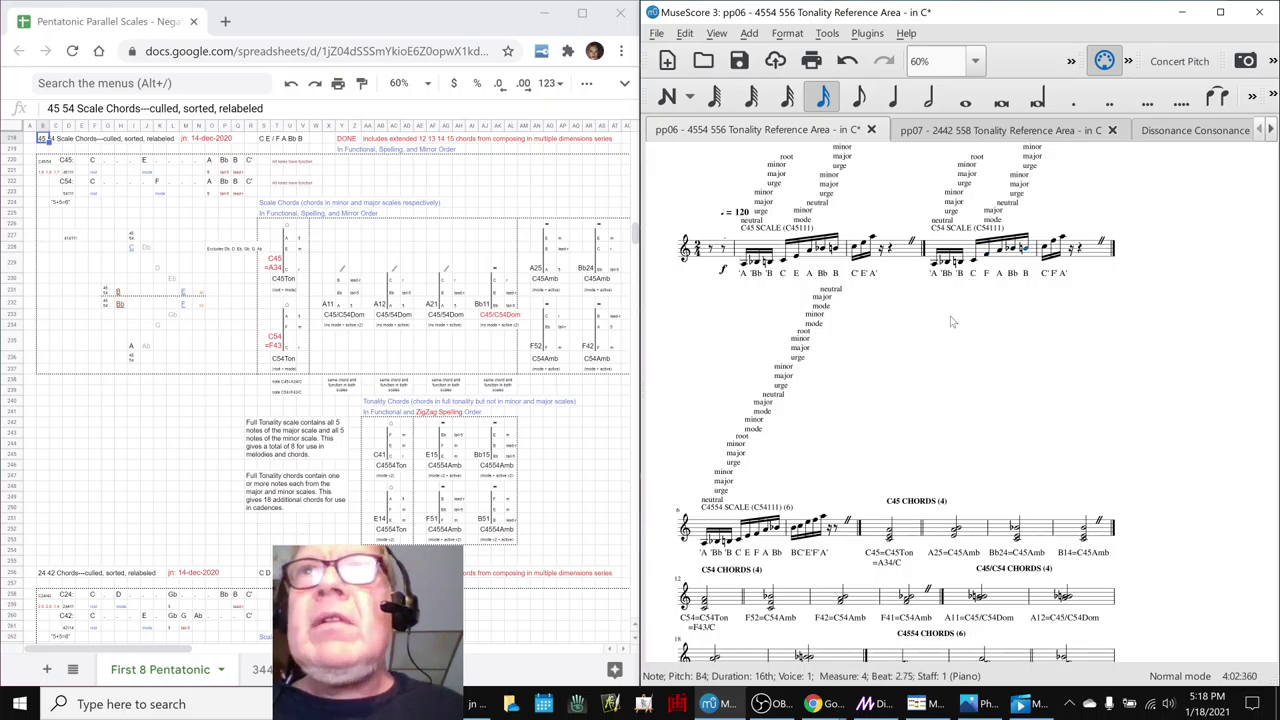
{"action": "scroll", "coordinate": [952, 321], "scroll_direction": "up", "scroll_amount": 2}
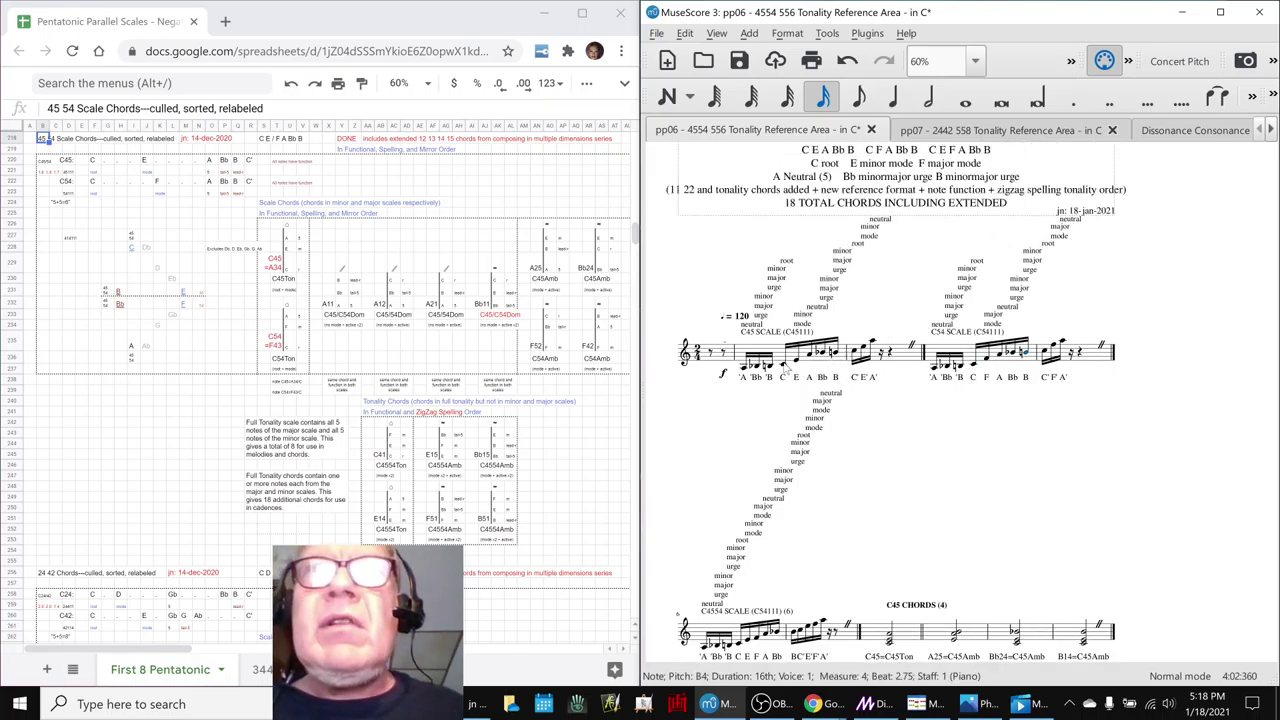
{"action": "key", "text": "Right"}
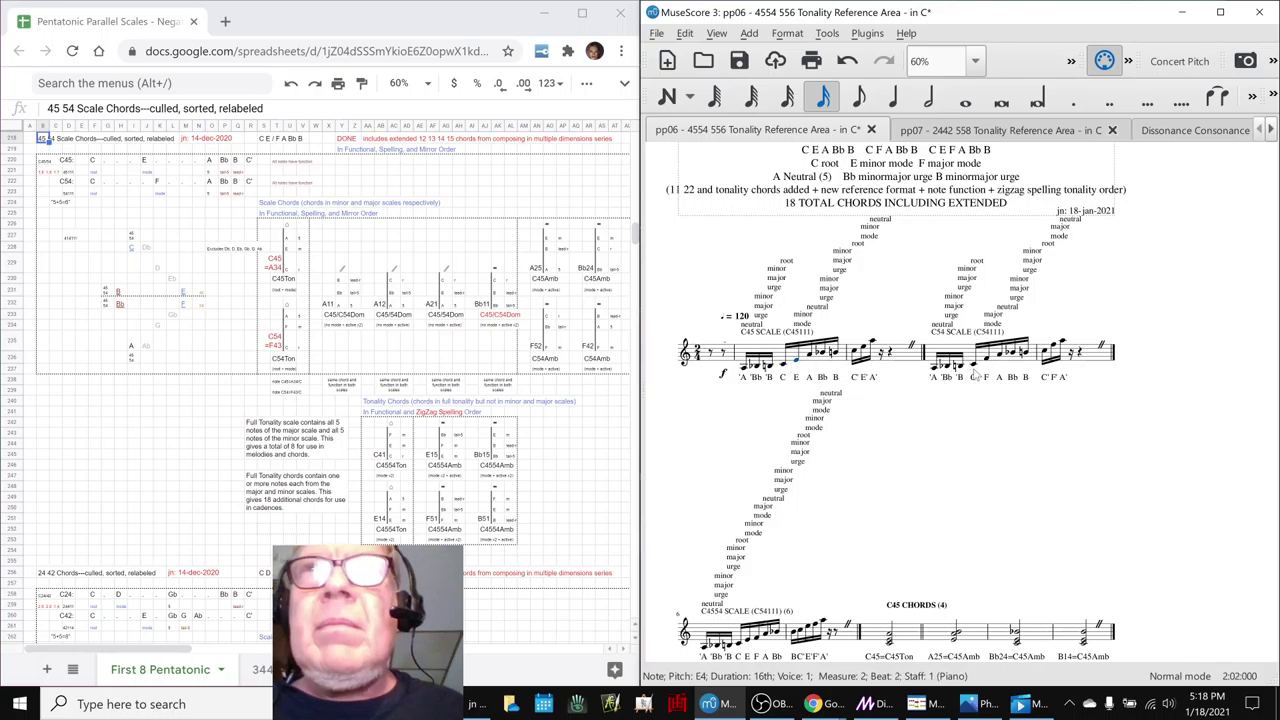
{"action": "key", "text": "Right"}
{"action": "key", "text": "Right"}
{"action": "key", "text": "Right"}
{"action": "key", "text": "Right"}
{"action": "key", "text": "Right"}
{"action": "key", "text": "Right"}
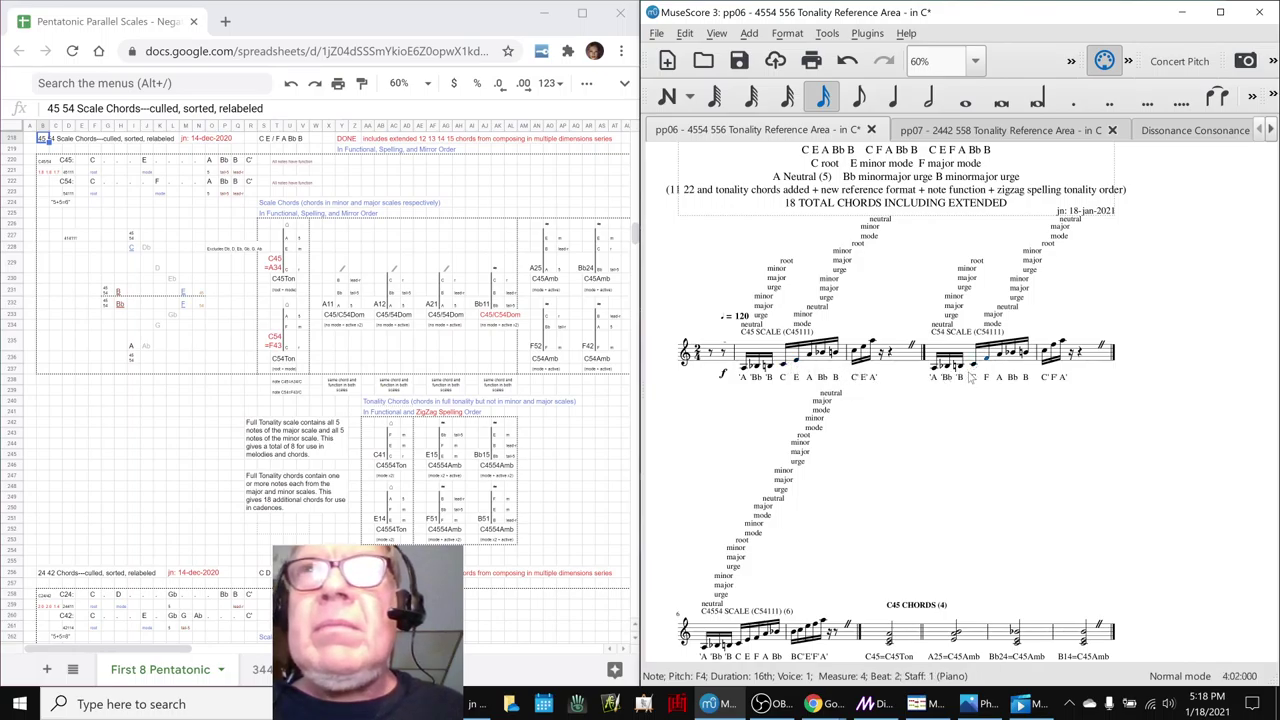
{"action": "key", "text": "Escape"}
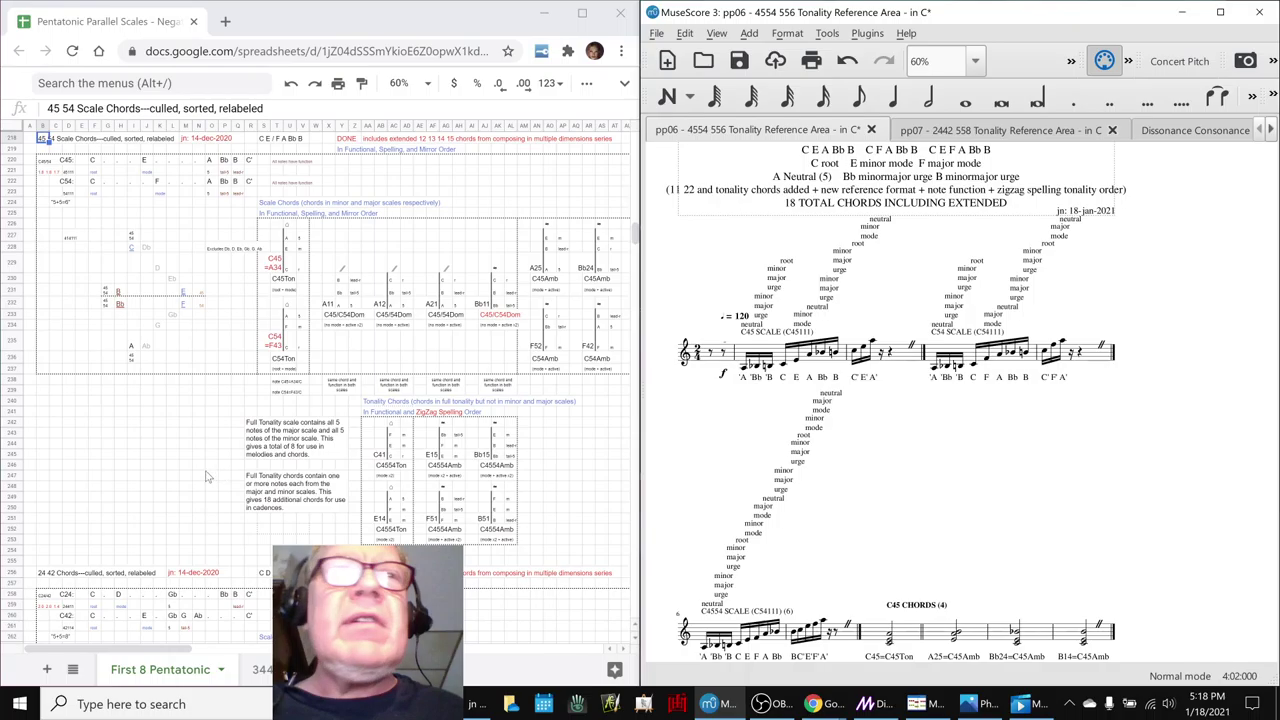
{"action": "scroll", "coordinate": [148, 514], "scroll_direction": "down", "scroll_amount": 3}
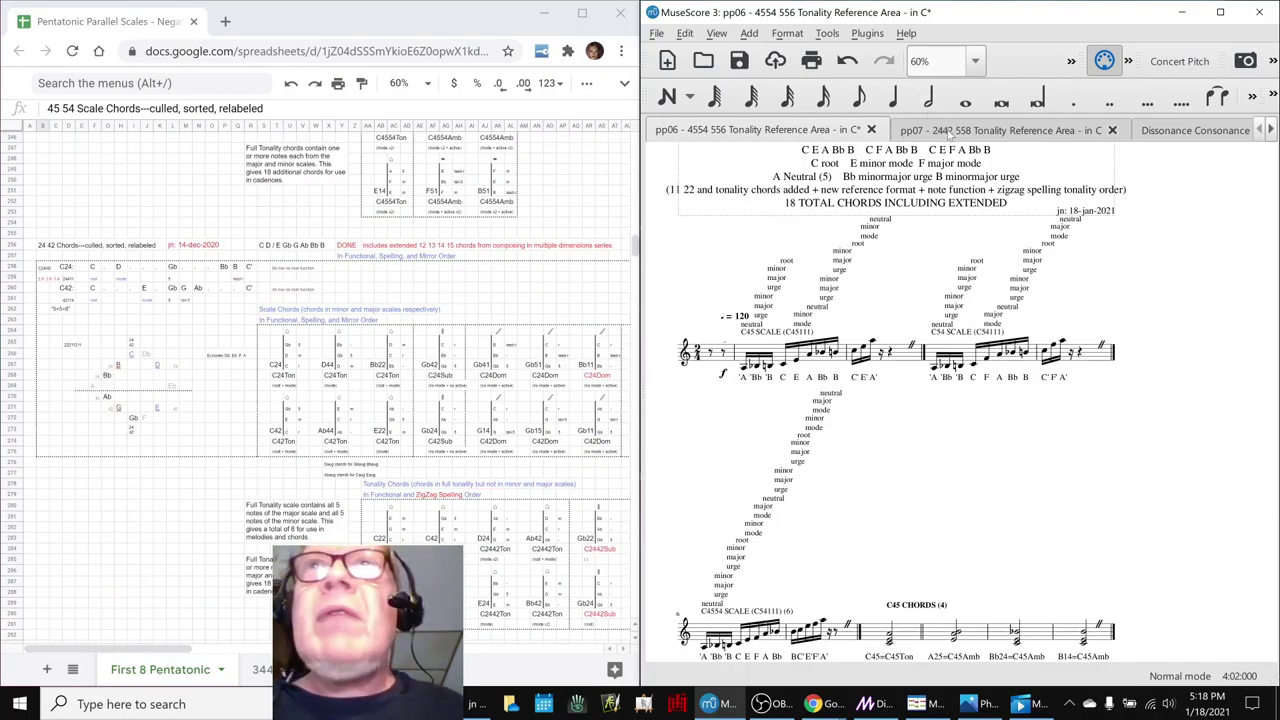
{"action": "key", "text": "ctrl+s"}
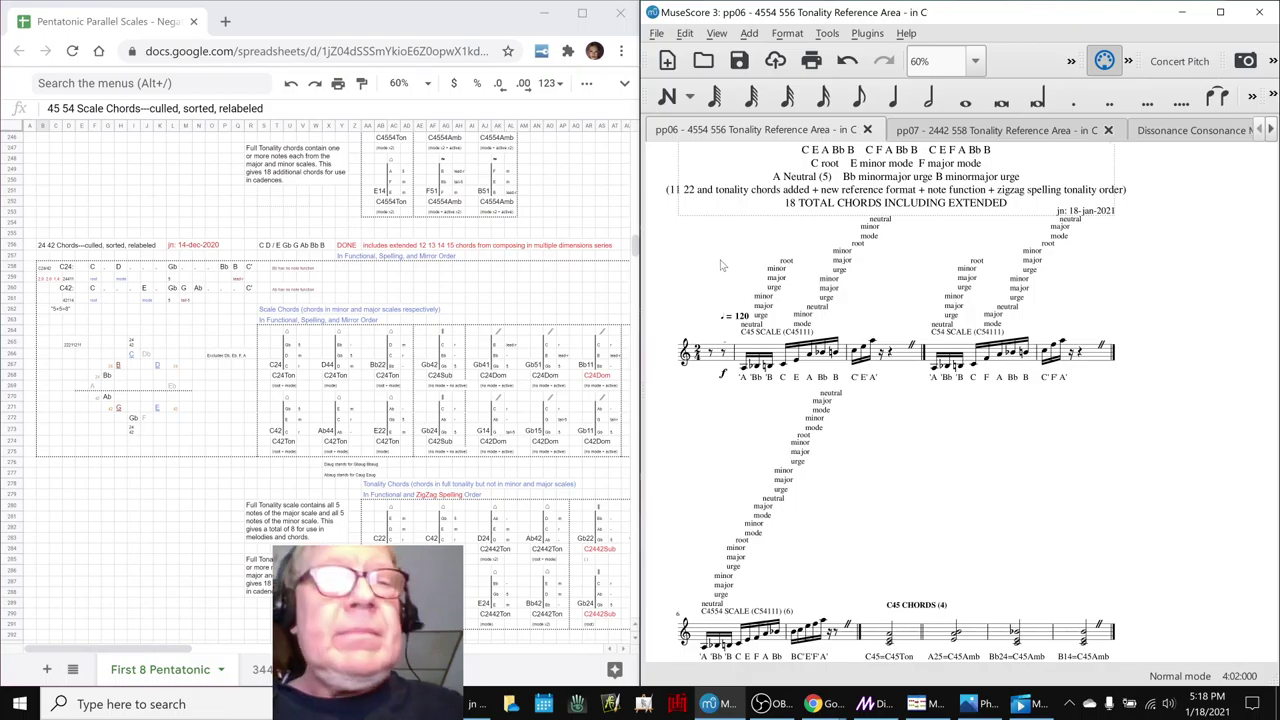
- Open the 2442 558 score and audition its Ab4, D4, B4 and Eb4 notes in measures 2, 4 and 7
{"action": "left_click", "coordinate": [930, 136]}
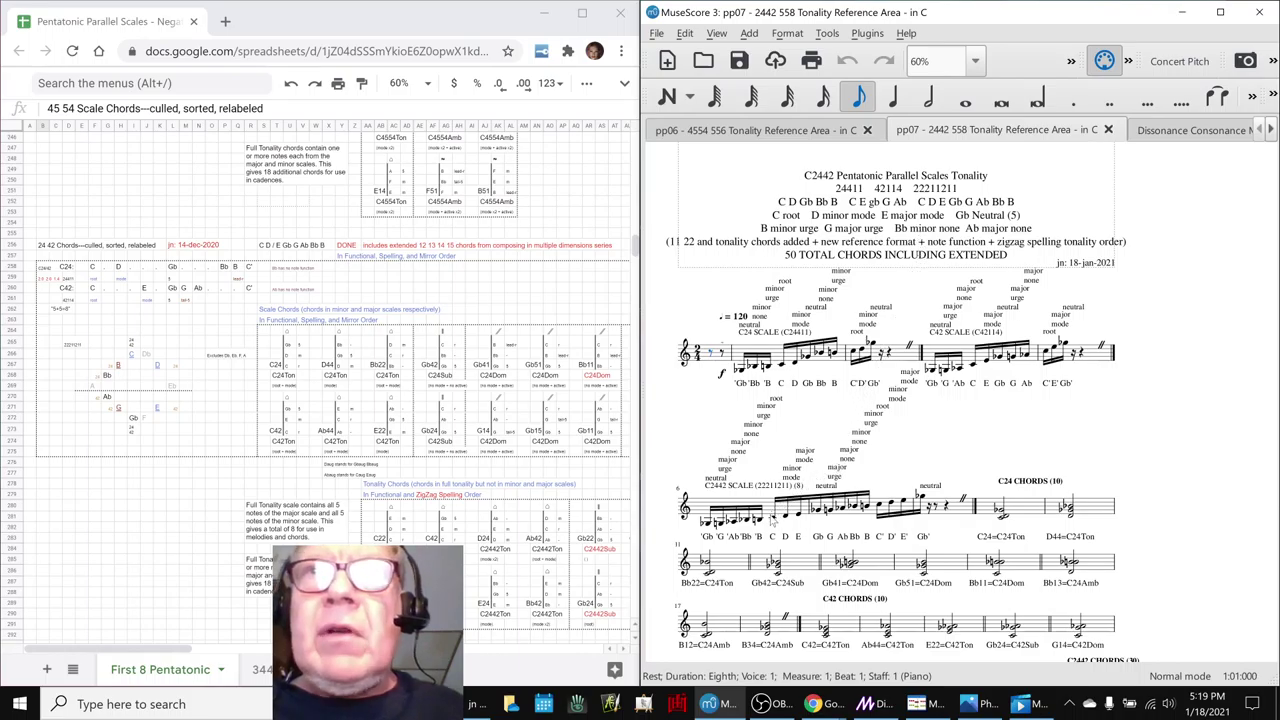
{"action": "left_click", "coordinate": [776, 521]}
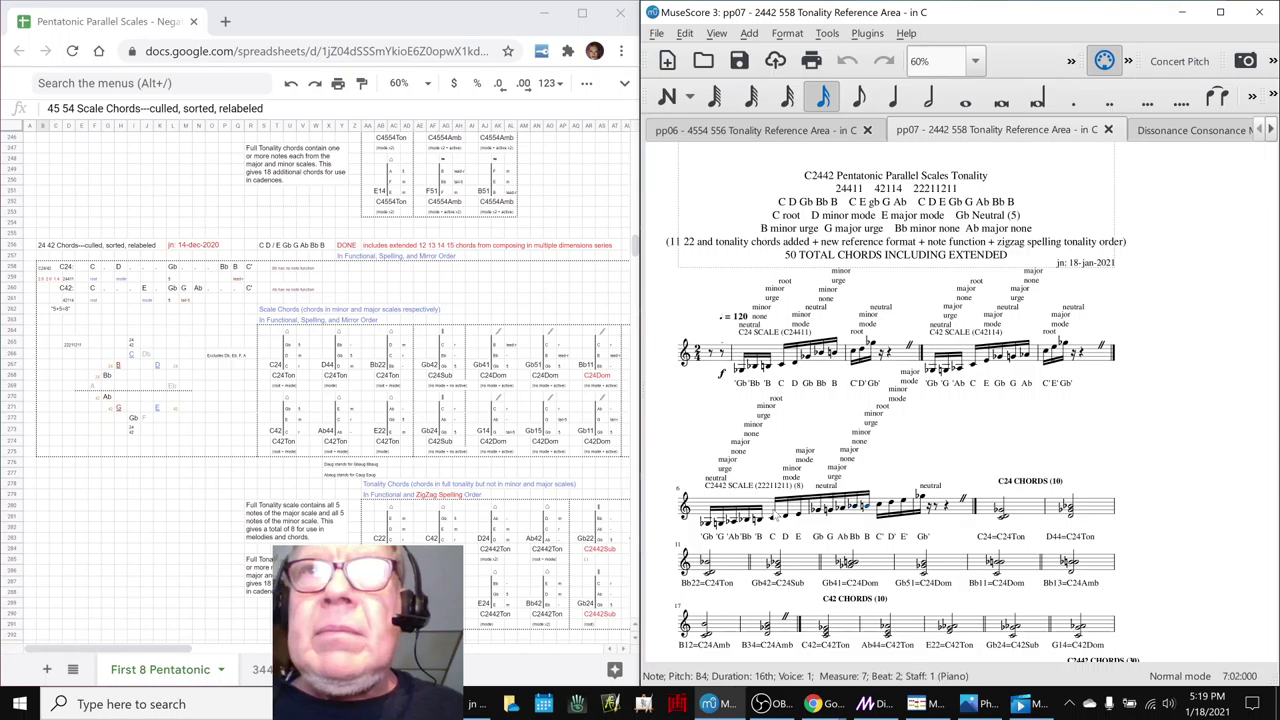
{"action": "left_click", "coordinate": [799, 416]}
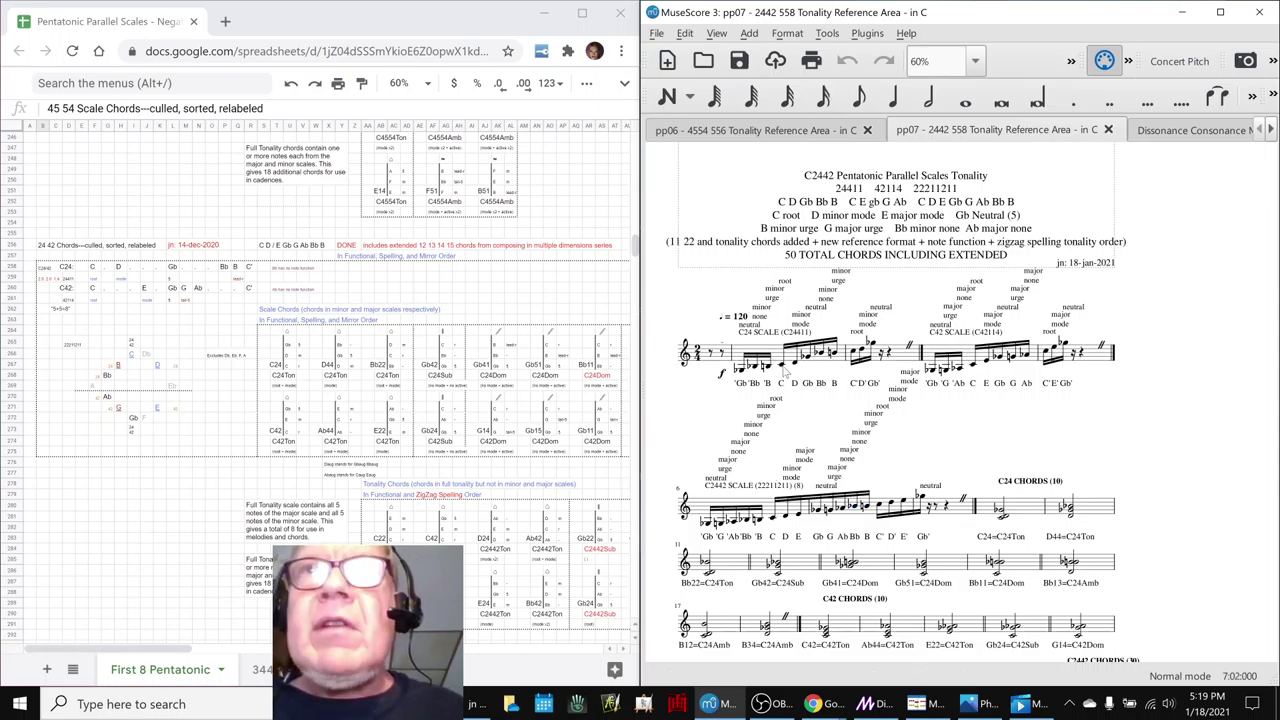
{"action": "left_click", "coordinate": [779, 361]}
{"action": "key", "text": "Right"}
{"action": "key", "text": "Right"}
{"action": "key", "text": "Right"}
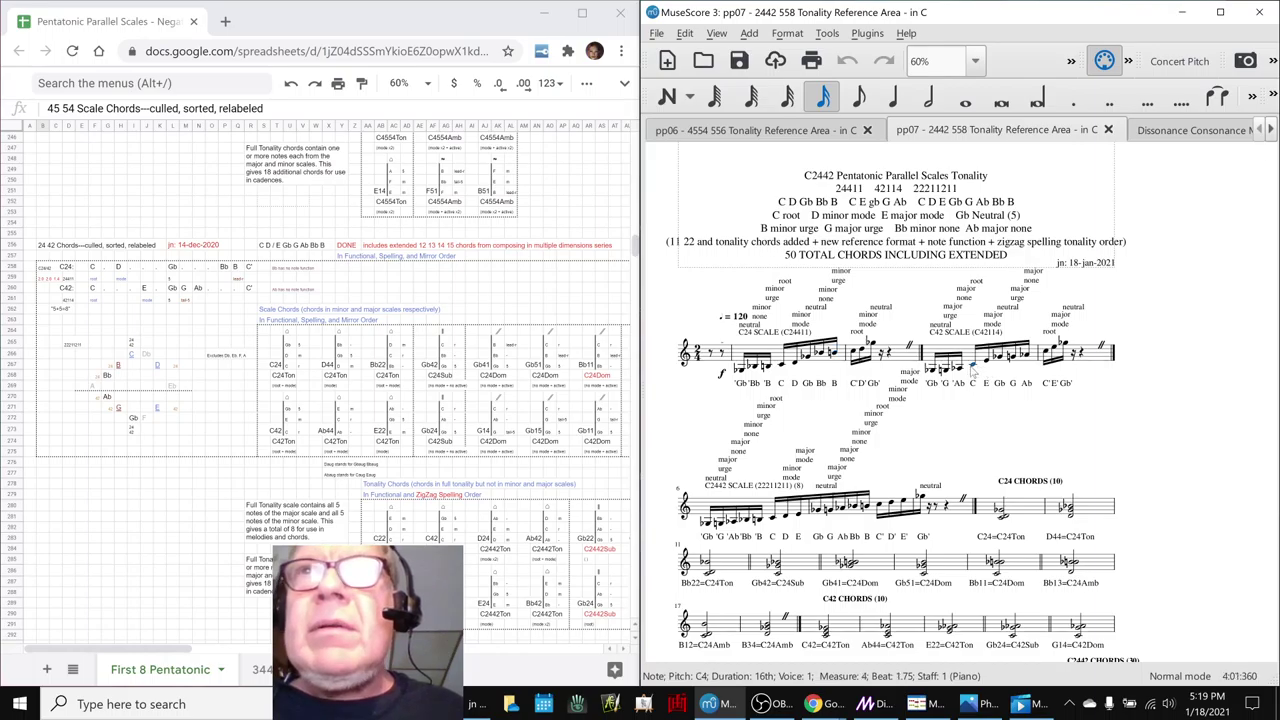
{"action": "key", "text": "Right"}
{"action": "key", "text": "Right"}
{"action": "key", "text": "Right"}
{"action": "key", "text": "Right"}
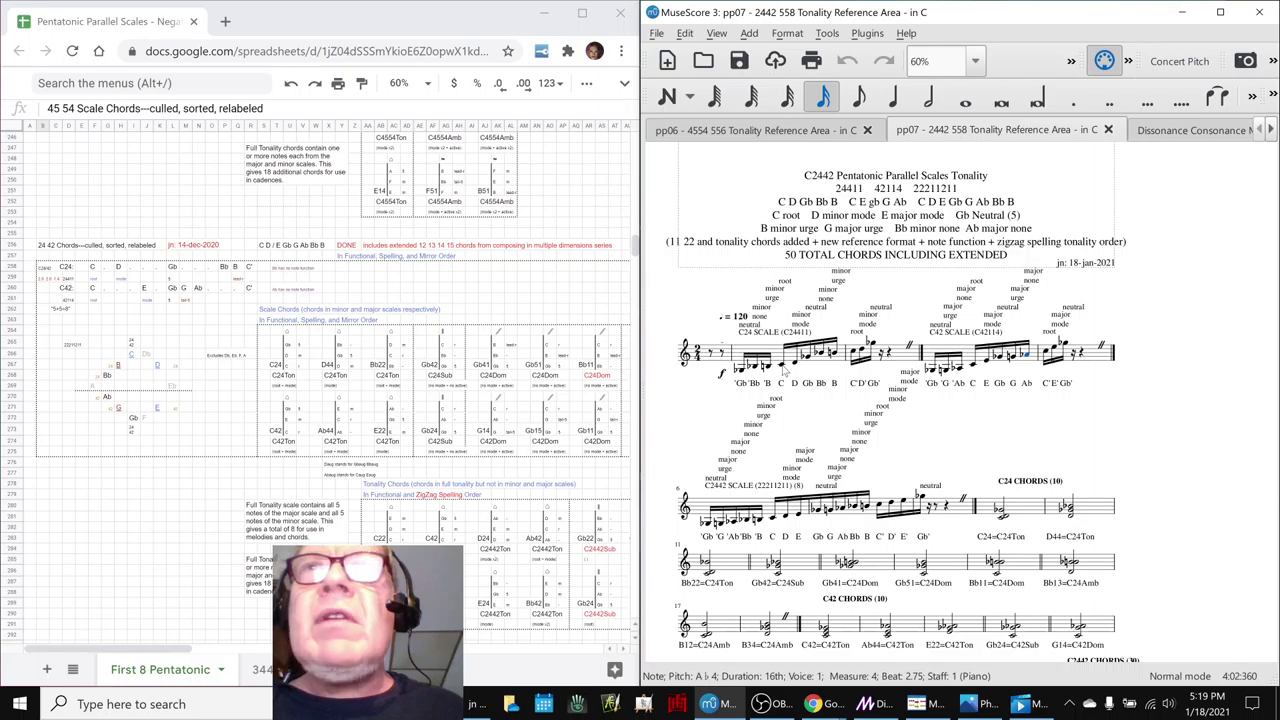
{"action": "key", "text": "ctrl+Left"}
{"action": "key", "text": "ctrl+Left"}
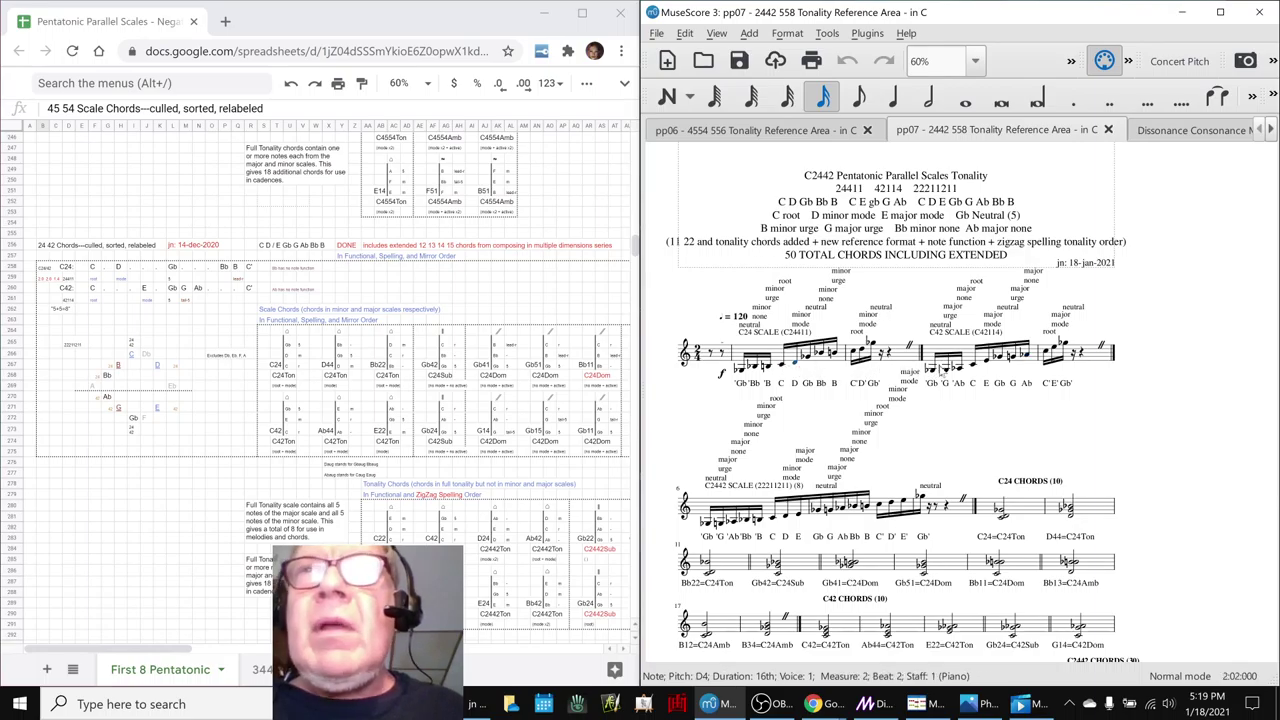
{"action": "left_click", "coordinate": [972, 370]}
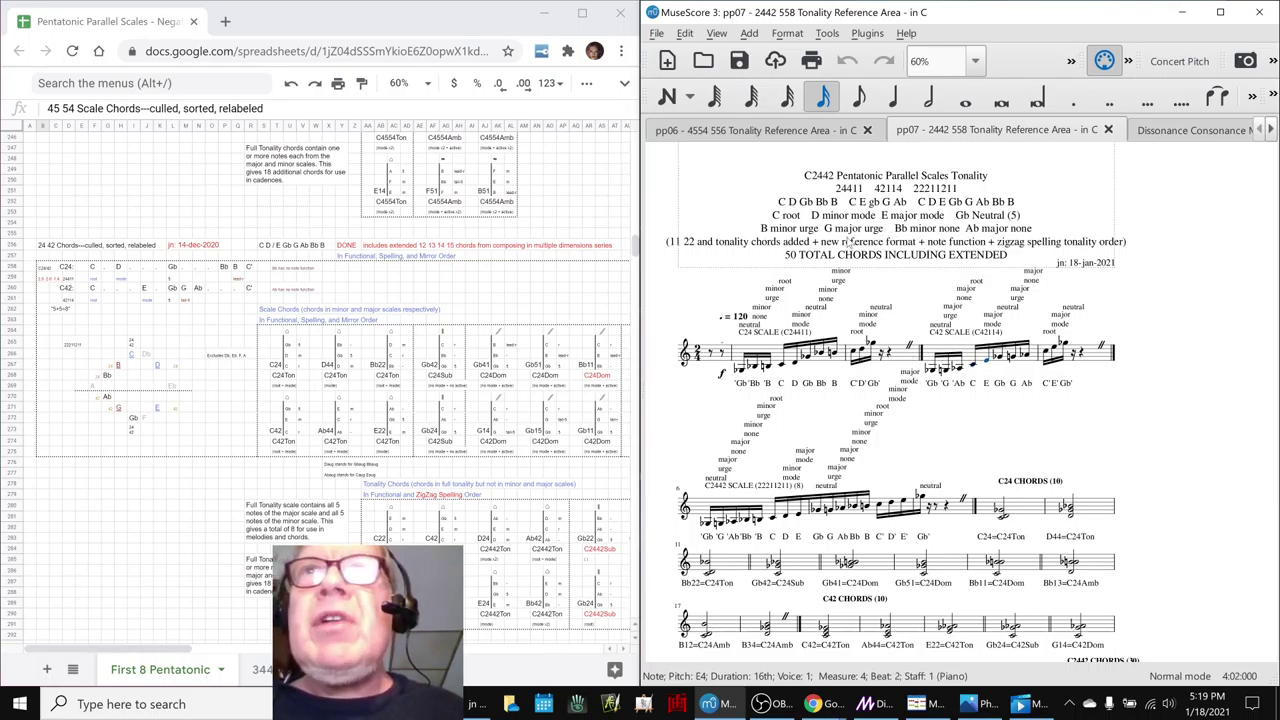
{"action": "left_click", "coordinate": [980, 430]}
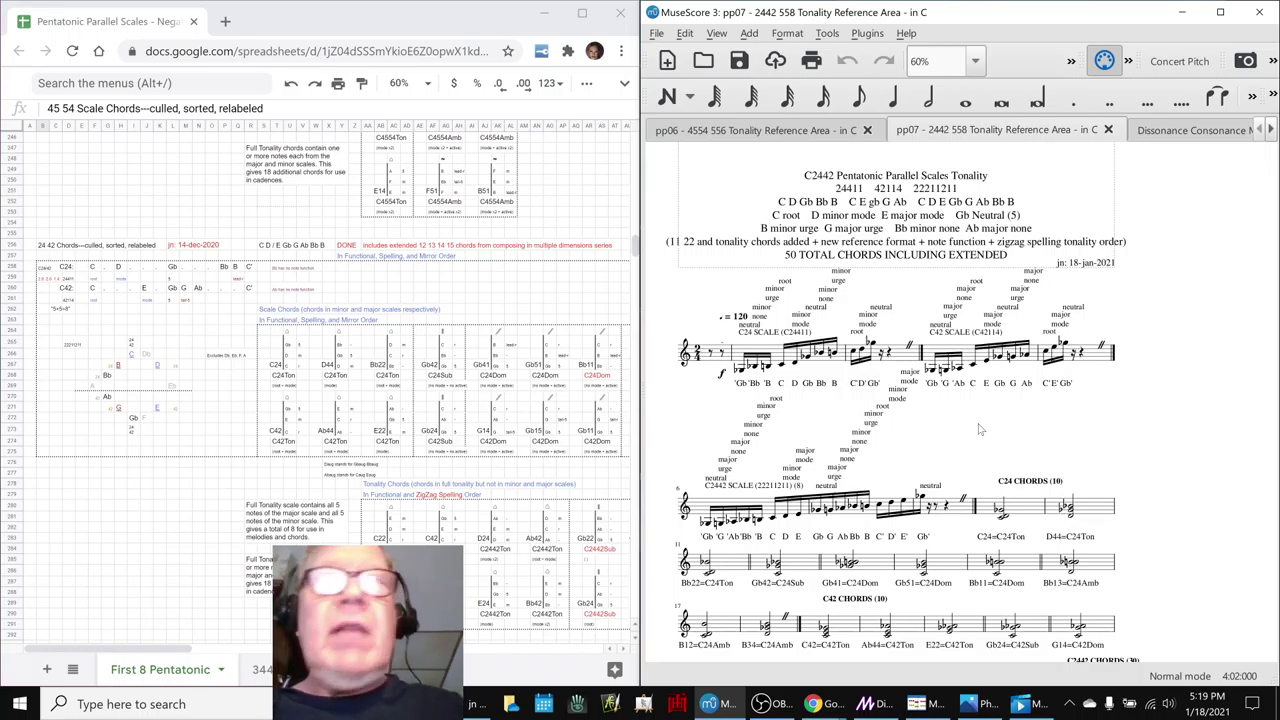
{"action": "key", "text": "alt+Tab"}
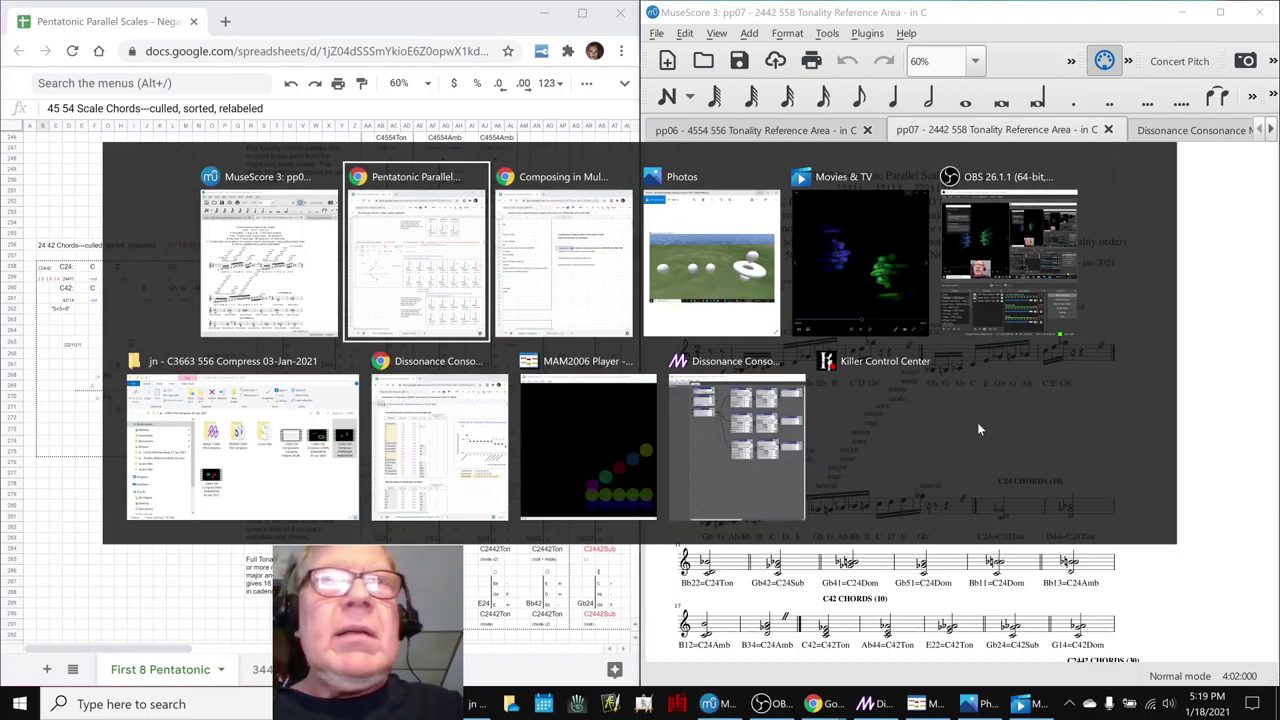
- Bold the model-review note in cell H46 of the composing progress log
{"action": "key", "text": "alt+Tab"}
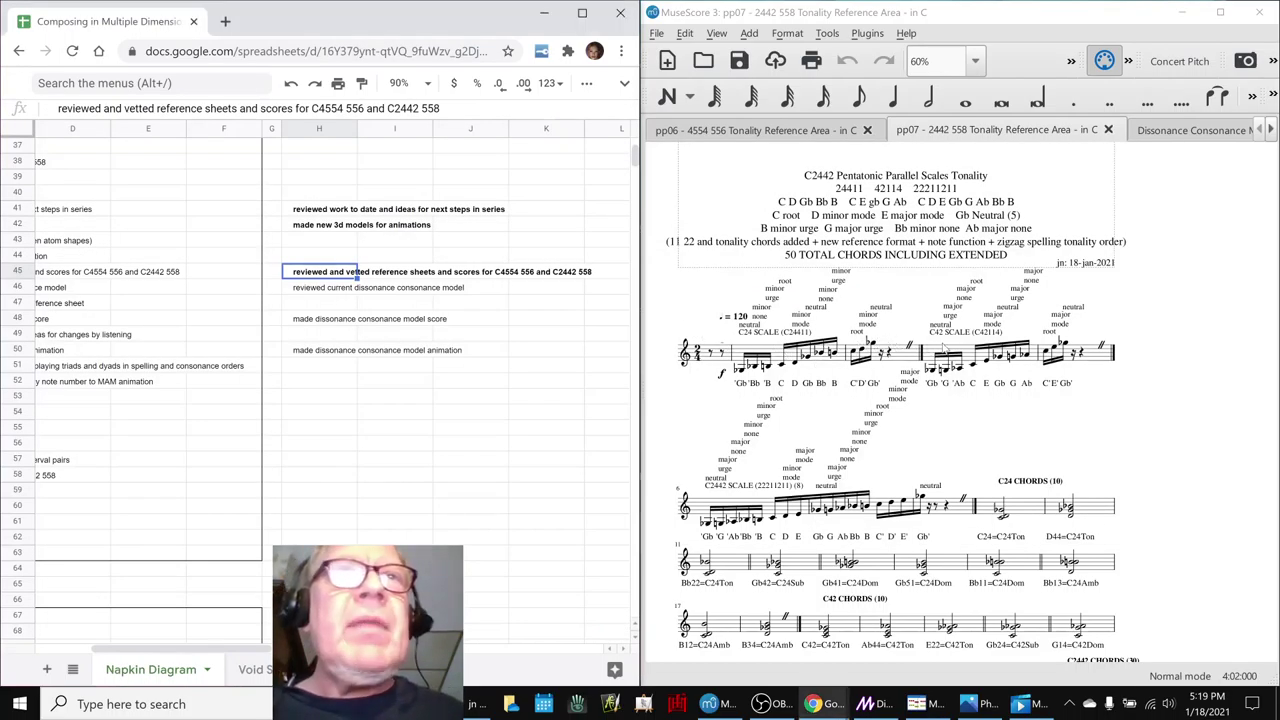
{"action": "left_click", "coordinate": [315, 292]}
{"action": "key", "text": "ctrl+b"}
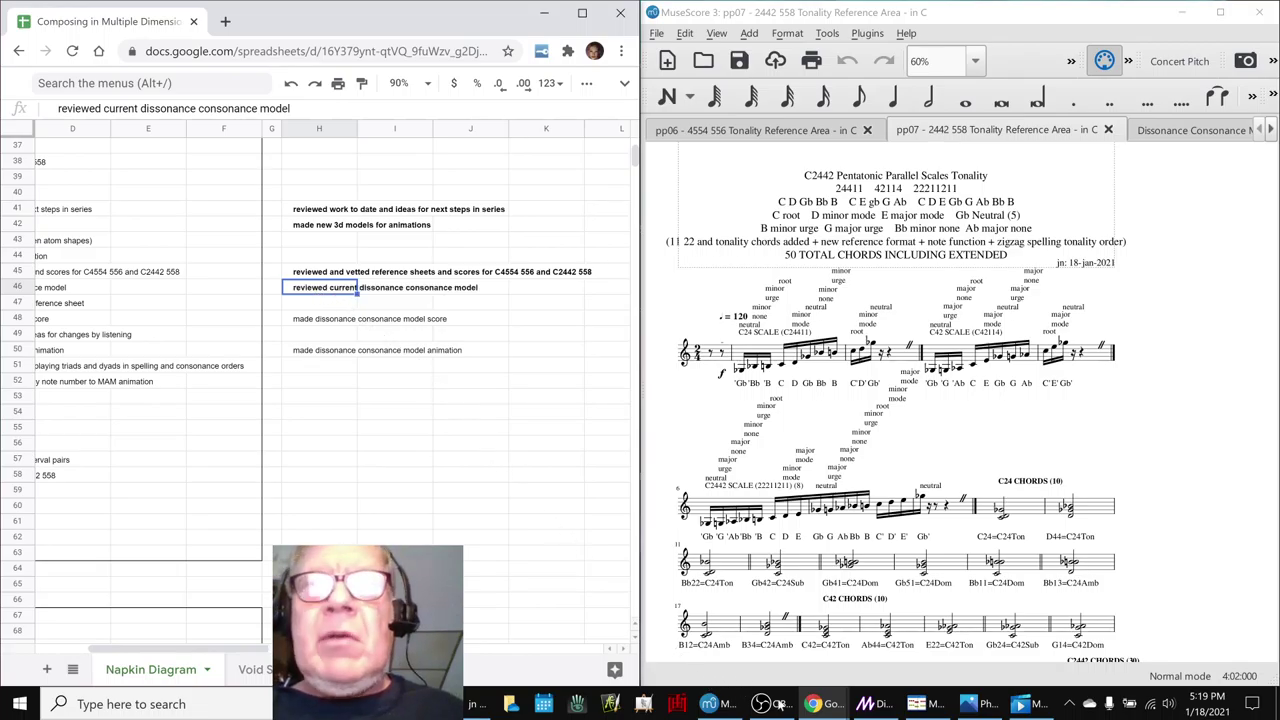
- Switch to the Dissonance Consonance Model spreadsheet
{"action": "mouse_move", "coordinate": [815, 704]}
{"action": "mouse_move", "coordinate": [903, 663]}
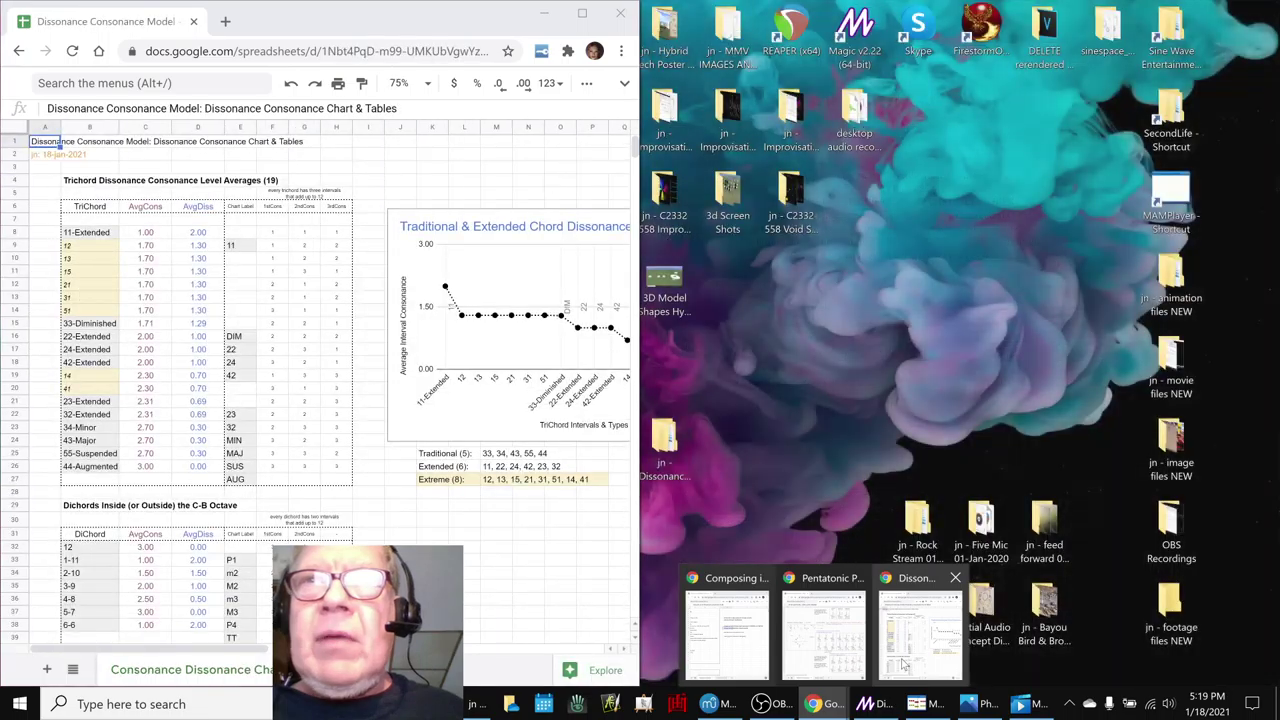
{"action": "mouse_move", "coordinate": [843, 660]}
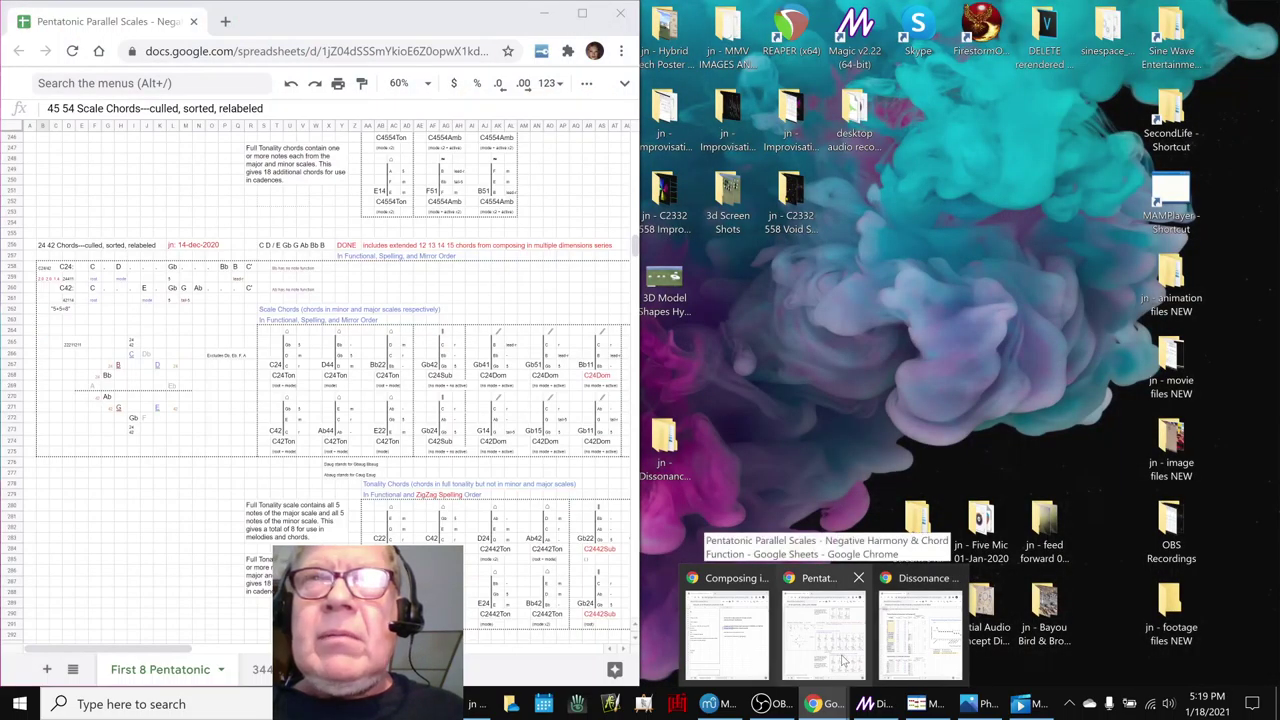
{"action": "left_click", "coordinate": [889, 644]}
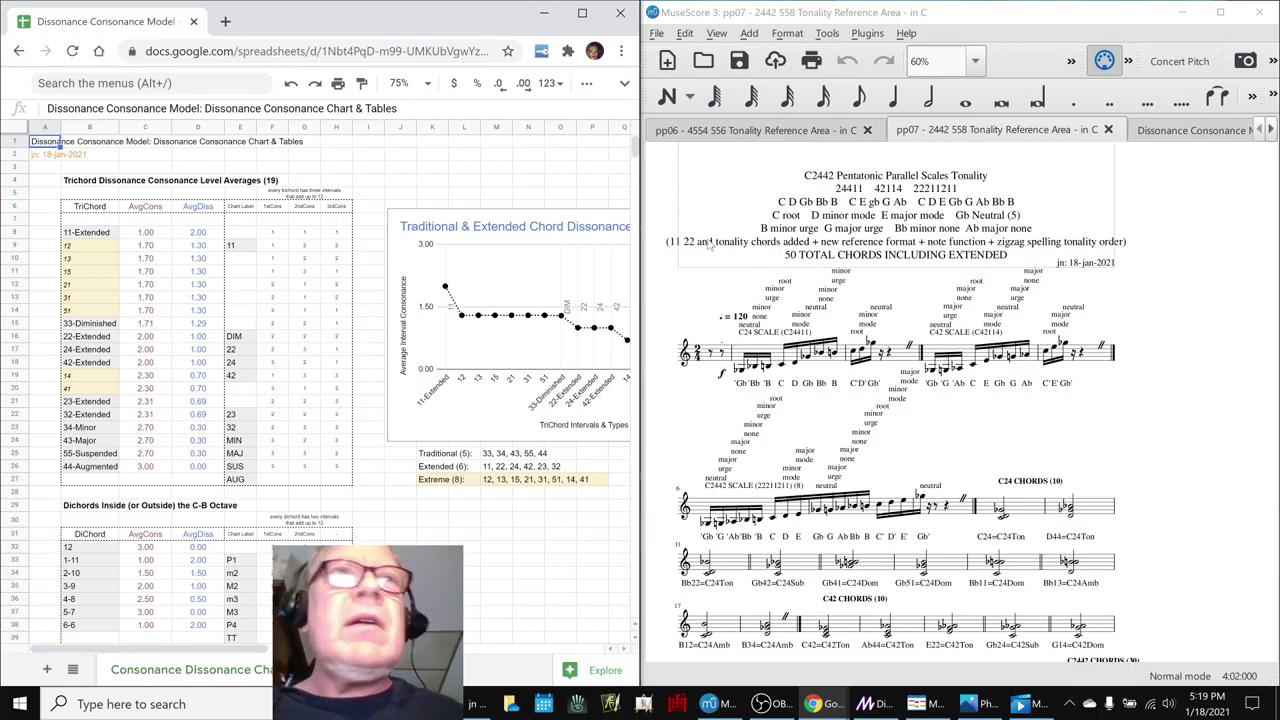
- Open the Dissonance Consonance Model score, browse its Triads and Dyads systems, and select system 41's first measure
{"action": "left_click", "coordinate": [1156, 128]}
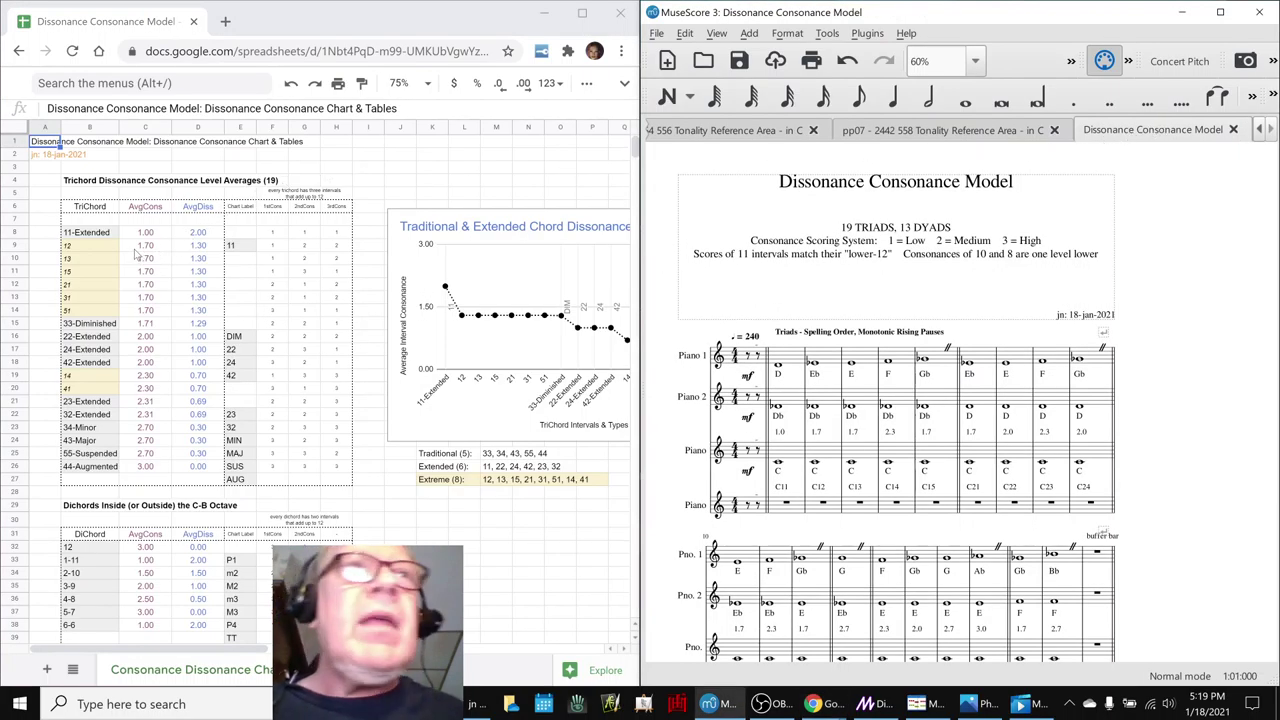
{"action": "left_click", "coordinate": [97, 236]}
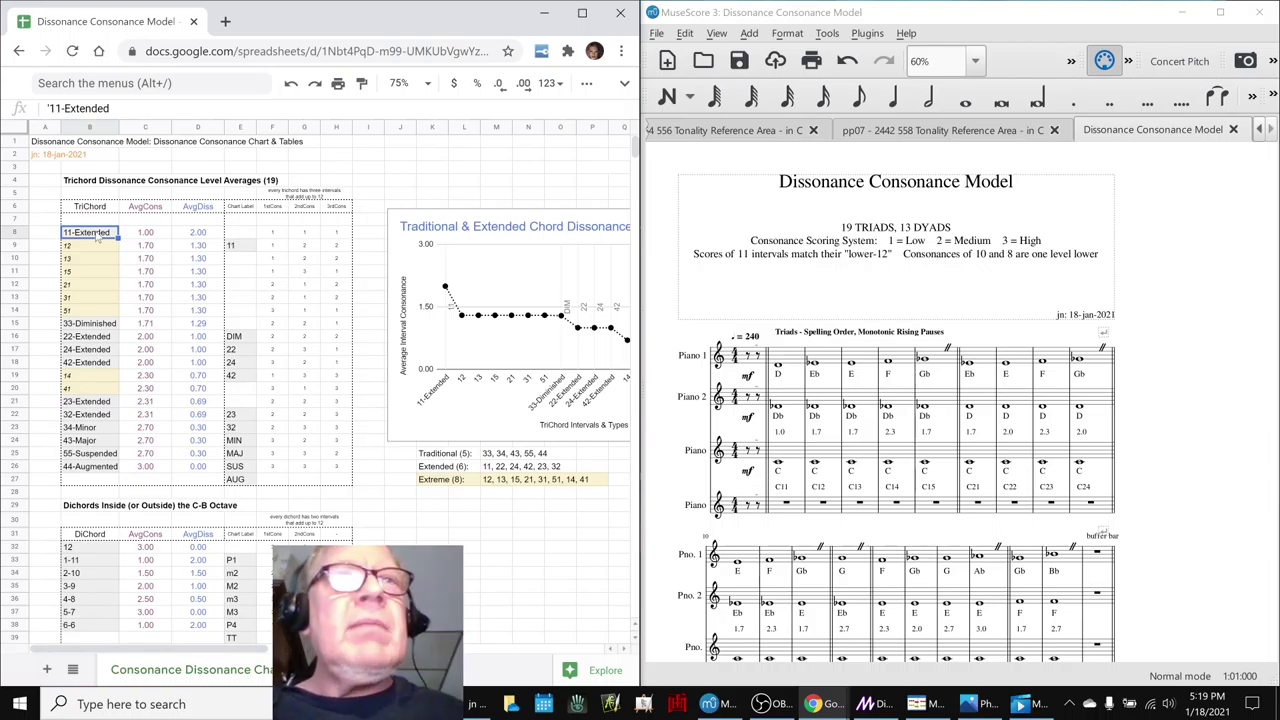
{"action": "scroll", "coordinate": [900, 459], "scroll_direction": "down", "scroll_amount": 10}
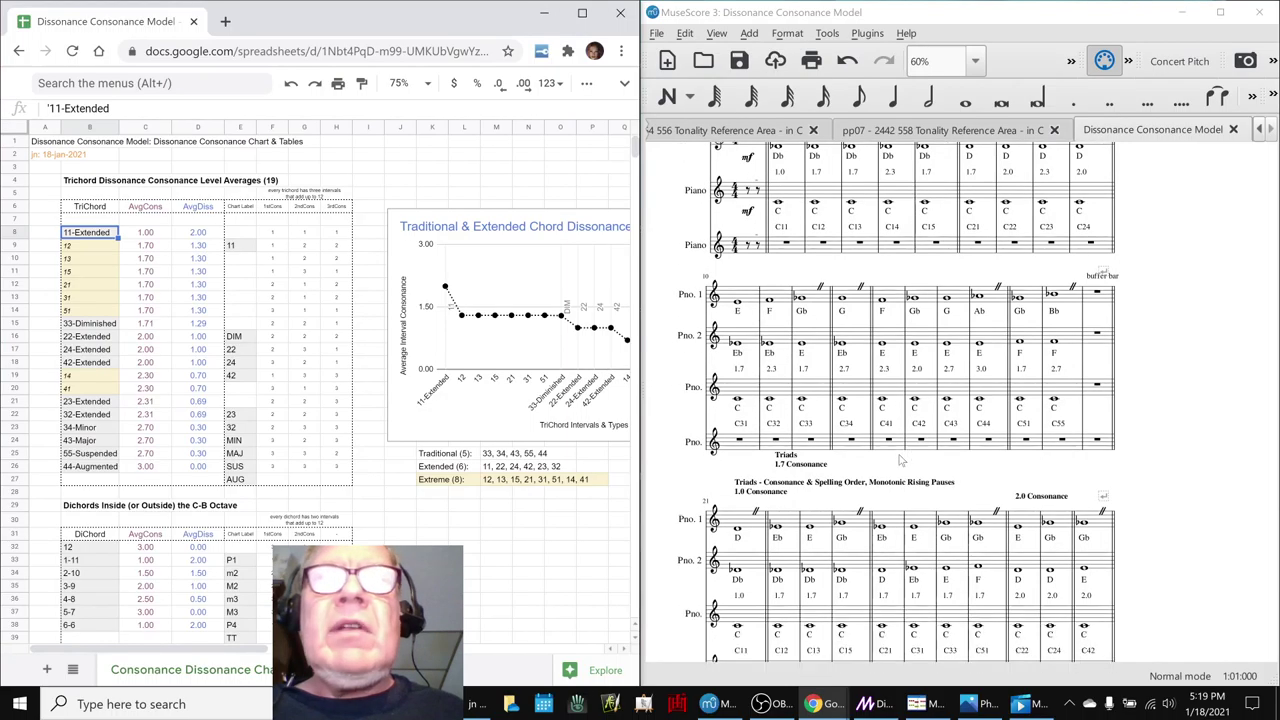
{"action": "scroll", "coordinate": [899, 458], "scroll_direction": "down", "scroll_amount": 3}
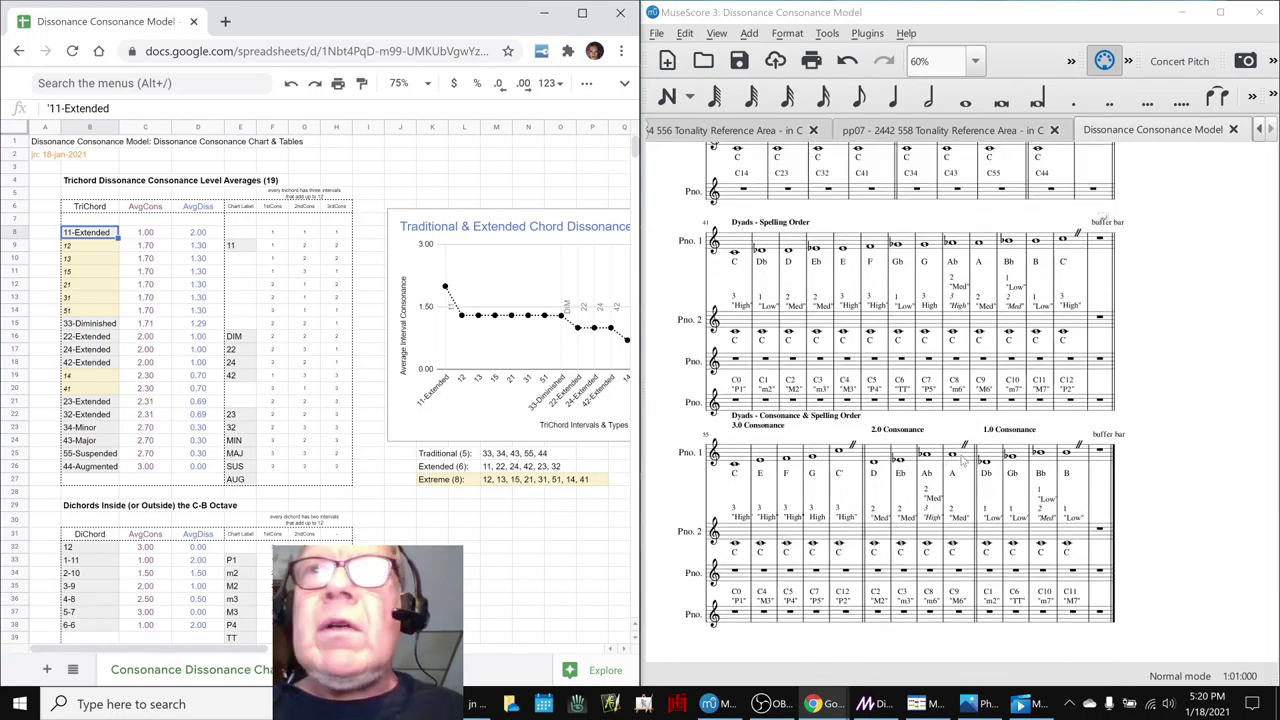
{"action": "scroll", "coordinate": [1018, 460], "scroll_direction": "up", "scroll_amount": 6}
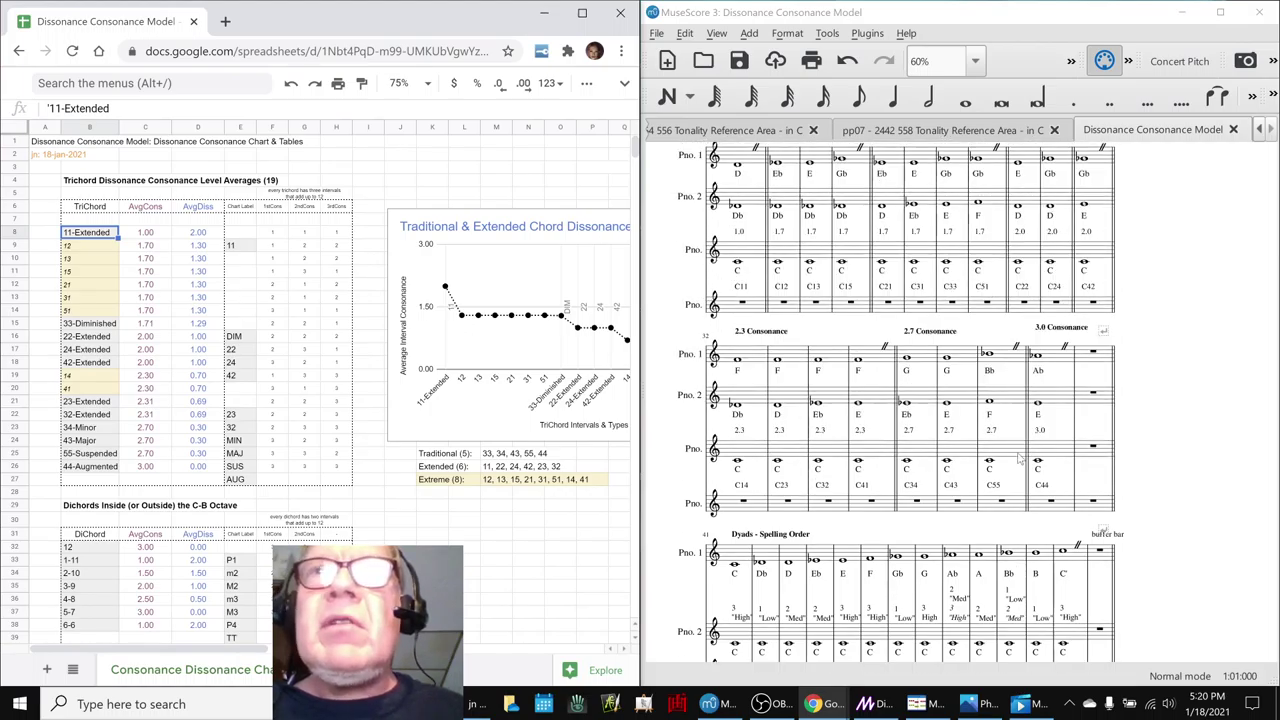
{"action": "scroll", "coordinate": [1018, 460], "scroll_direction": "up", "scroll_amount": 2}
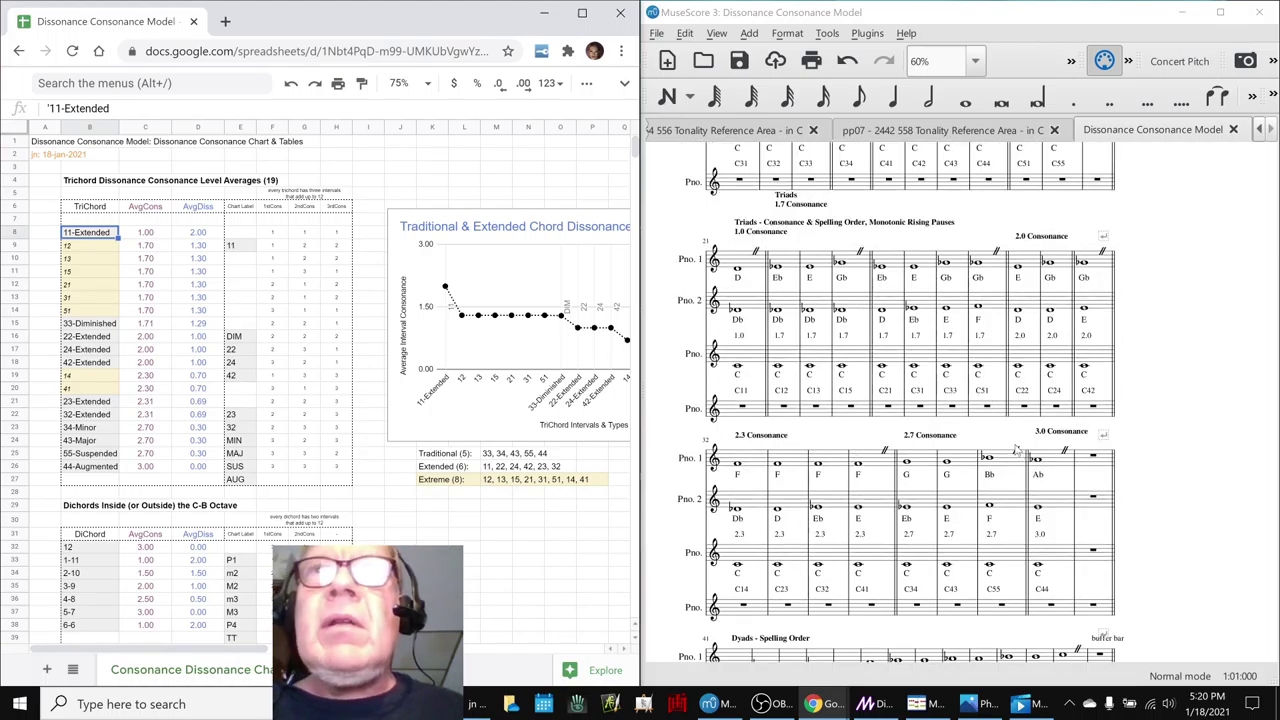
{"action": "scroll", "coordinate": [1015, 450], "scroll_direction": "down", "scroll_amount": 1}
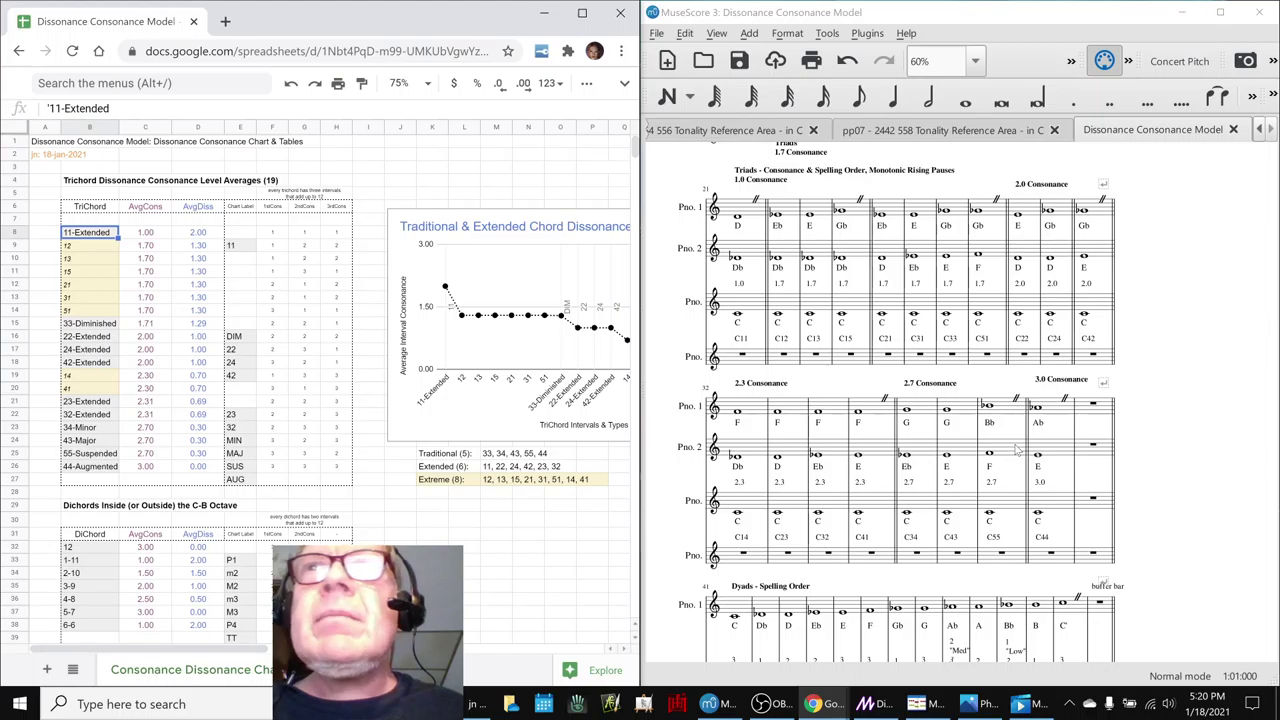
{"action": "scroll", "coordinate": [1018, 450], "scroll_direction": "up", "scroll_amount": 1}
{"action": "scroll", "coordinate": [1017, 451], "scroll_direction": "down", "scroll_amount": 5}
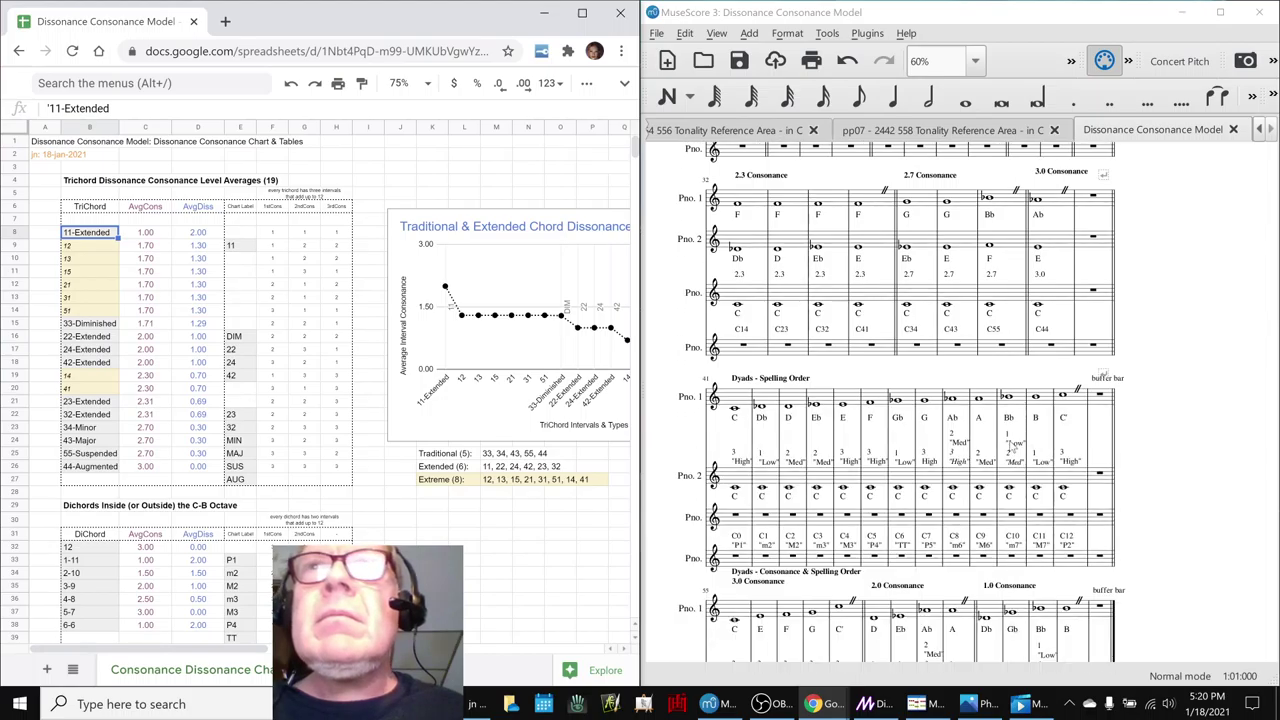
{"action": "scroll", "coordinate": [1013, 447], "scroll_direction": "down", "scroll_amount": 4}
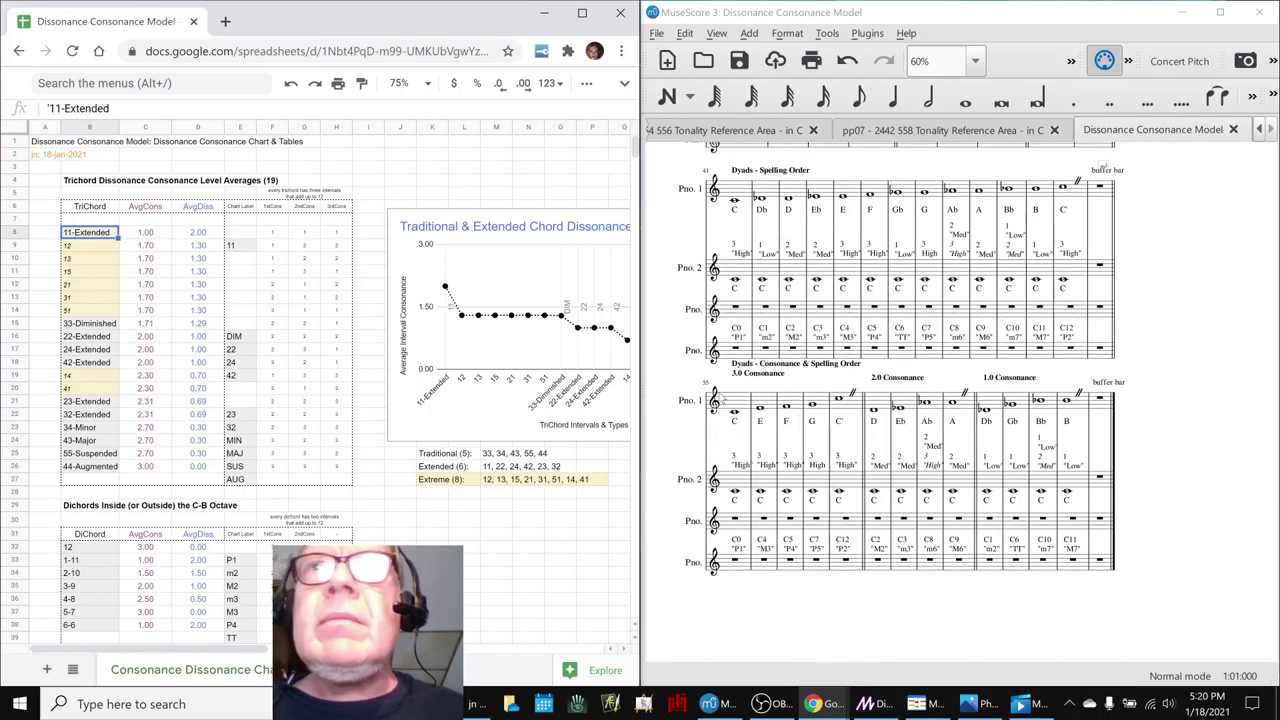
{"action": "left_click", "coordinate": [733, 193]}
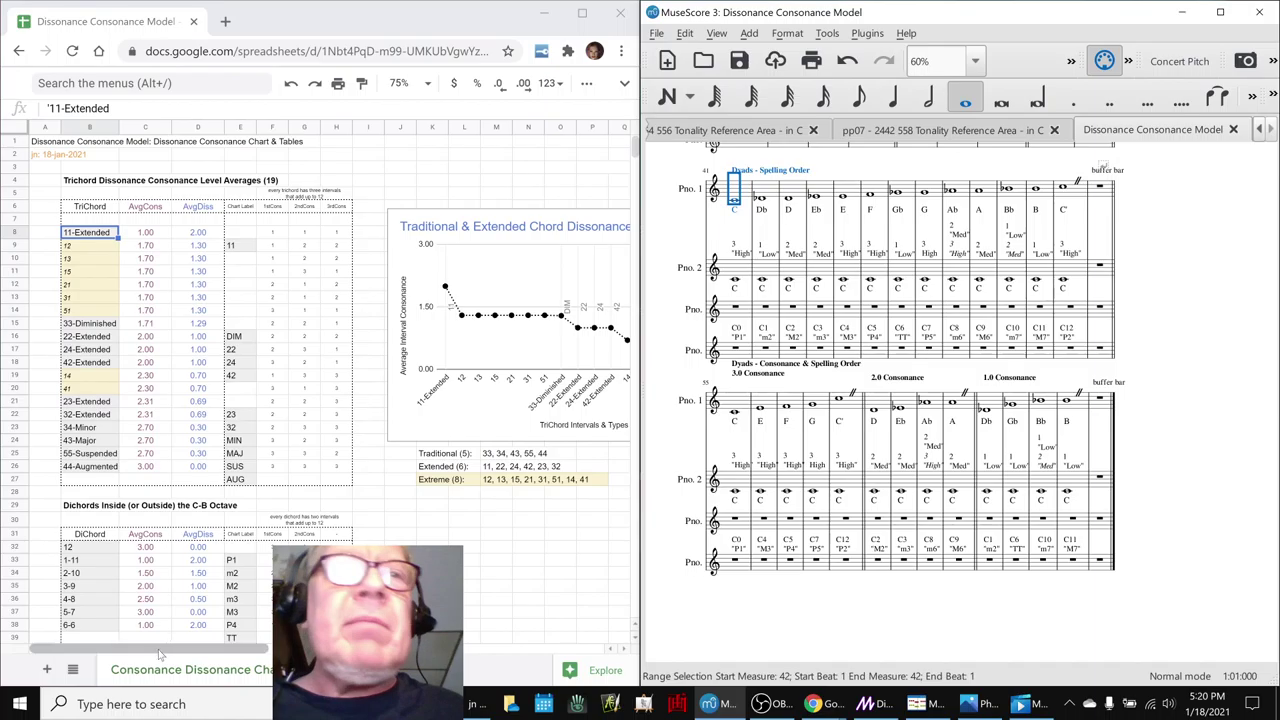
- Scroll through the spreadsheet's Model Tables and switch to the Consonance Calculations sheet
{"action": "left_click", "coordinate": [197, 637]}
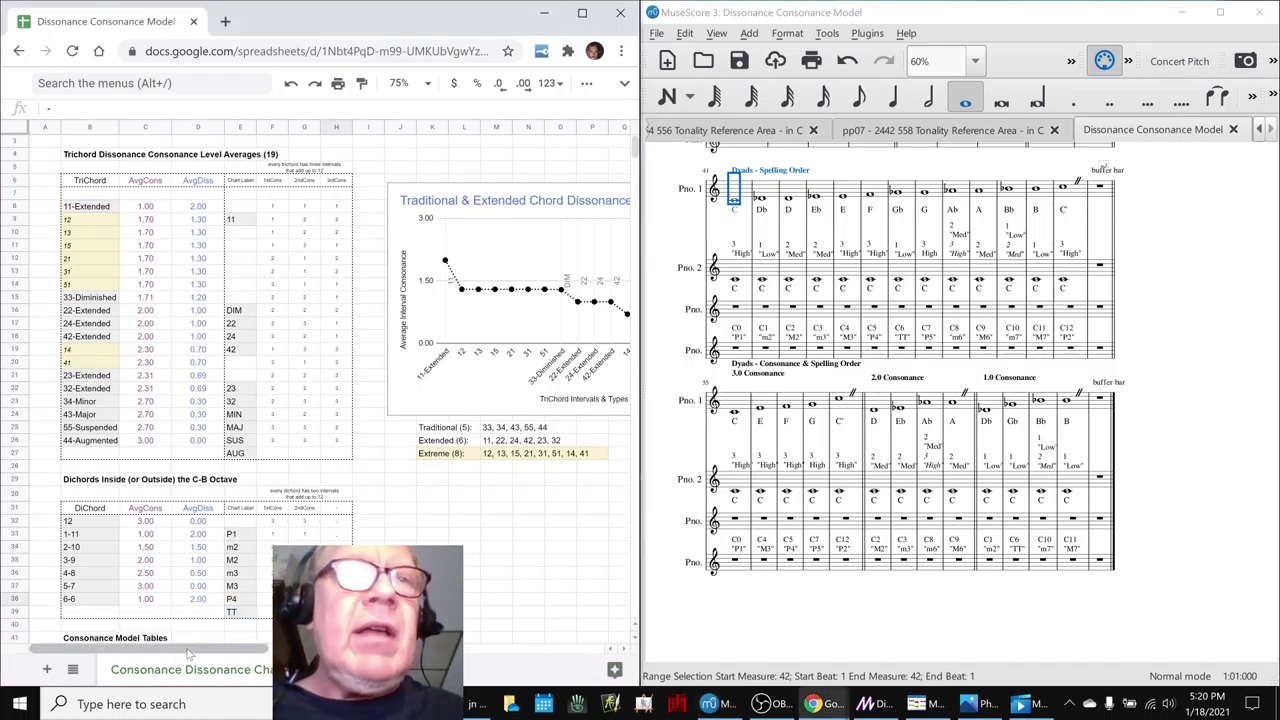
{"action": "left_click_drag", "start_coordinate": [177, 656], "coordinate": [458, 654]}
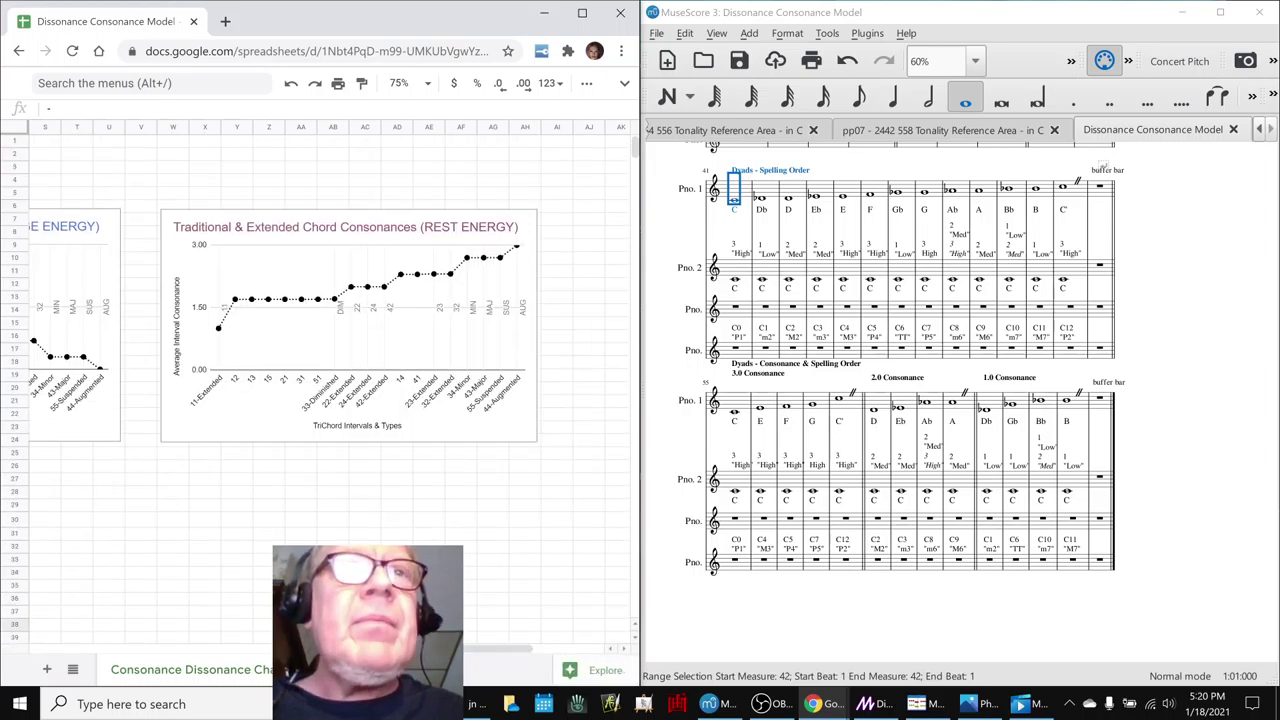
{"action": "left_click_drag", "start_coordinate": [505, 648], "coordinate": [197, 645]}
{"action": "scroll", "coordinate": [329, 520], "scroll_direction": "left", "scroll_amount": 2}
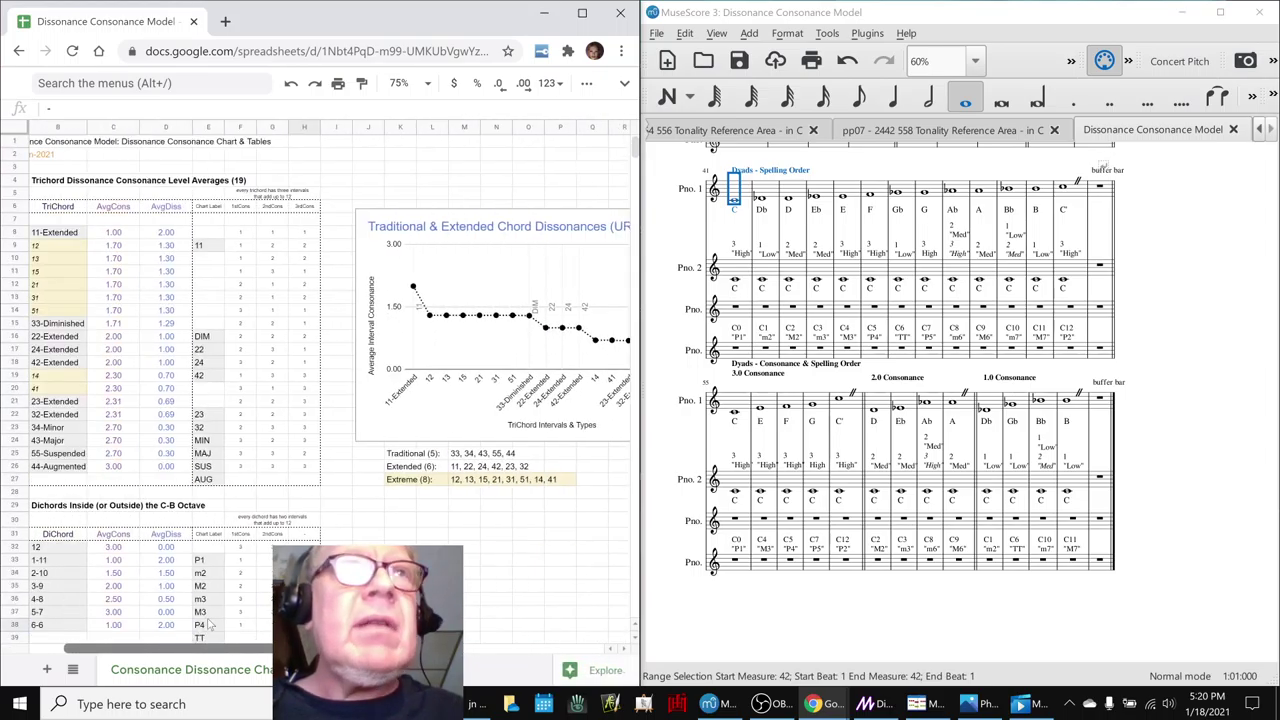
{"action": "scroll", "coordinate": [329, 520], "scroll_direction": "down", "scroll_amount": 10}
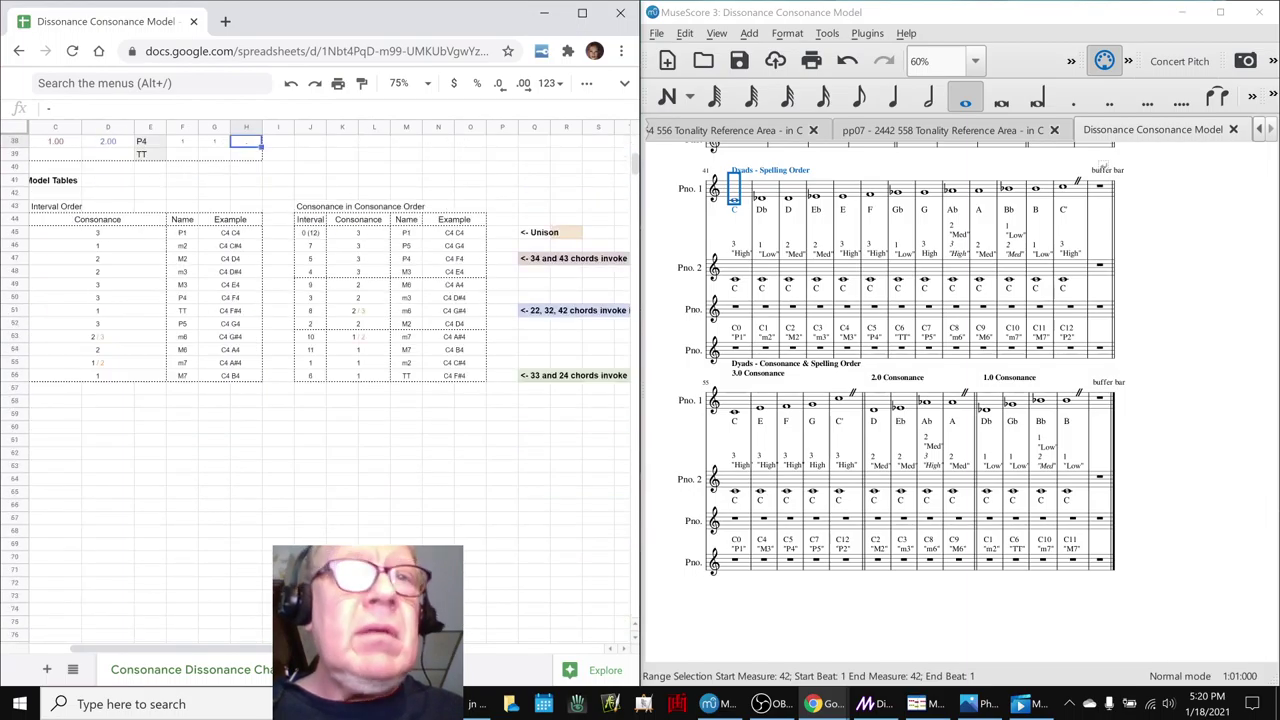
{"action": "scroll", "coordinate": [180, 669], "scroll_direction": "right", "scroll_amount": 5}
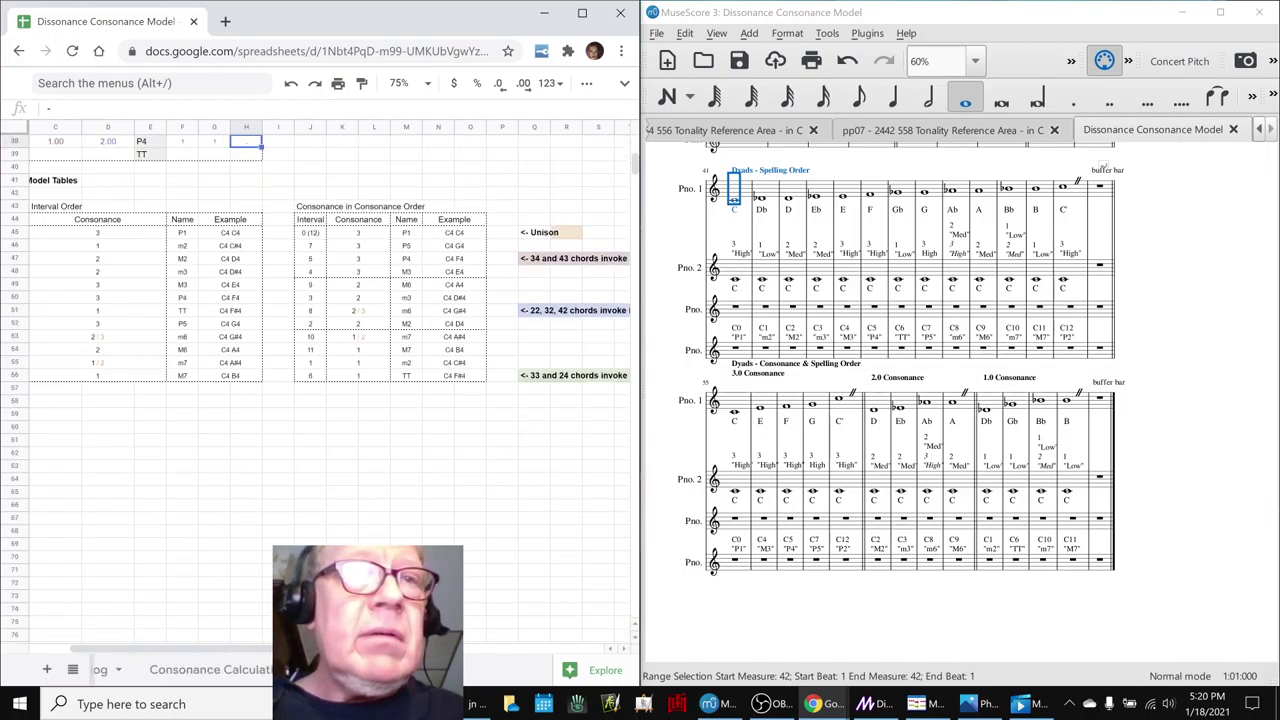
{"action": "left_click", "coordinate": [177, 669]}
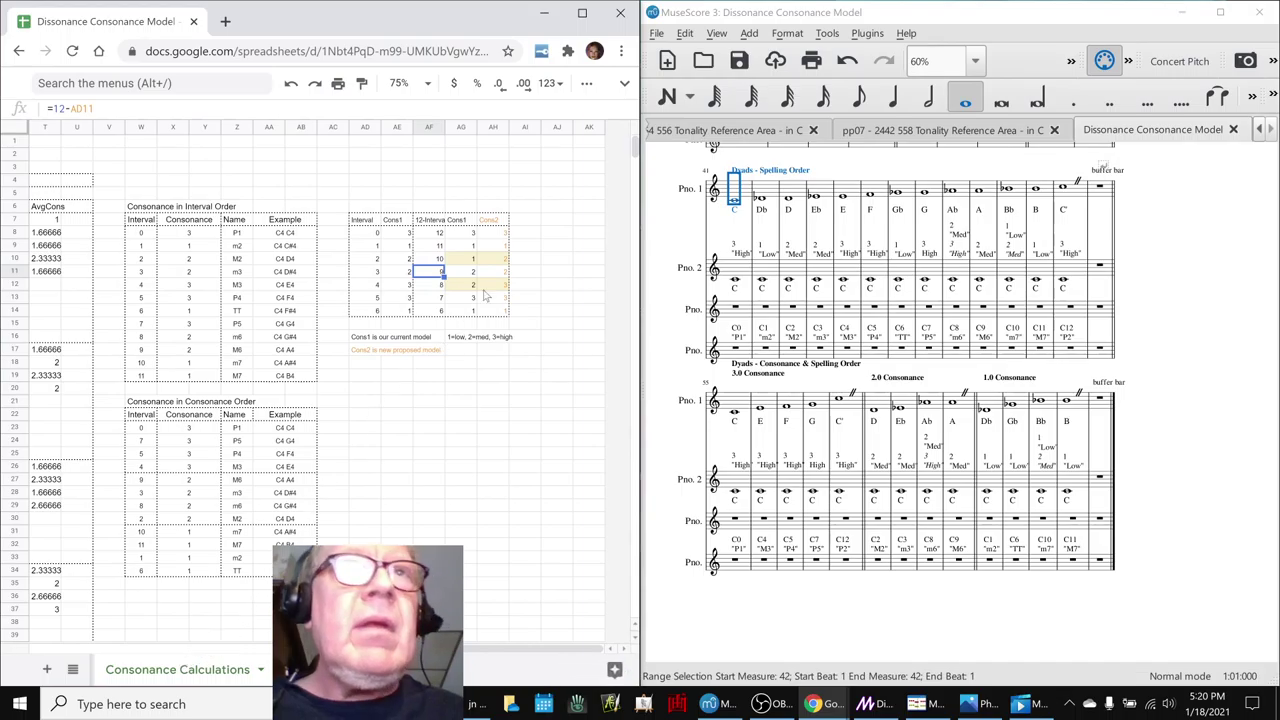
- Match interval rows 0 and 1 to the unison and Db dyads, select measure 43, and show the piano keyboard
{"action": "left_click", "coordinate": [376, 234]}
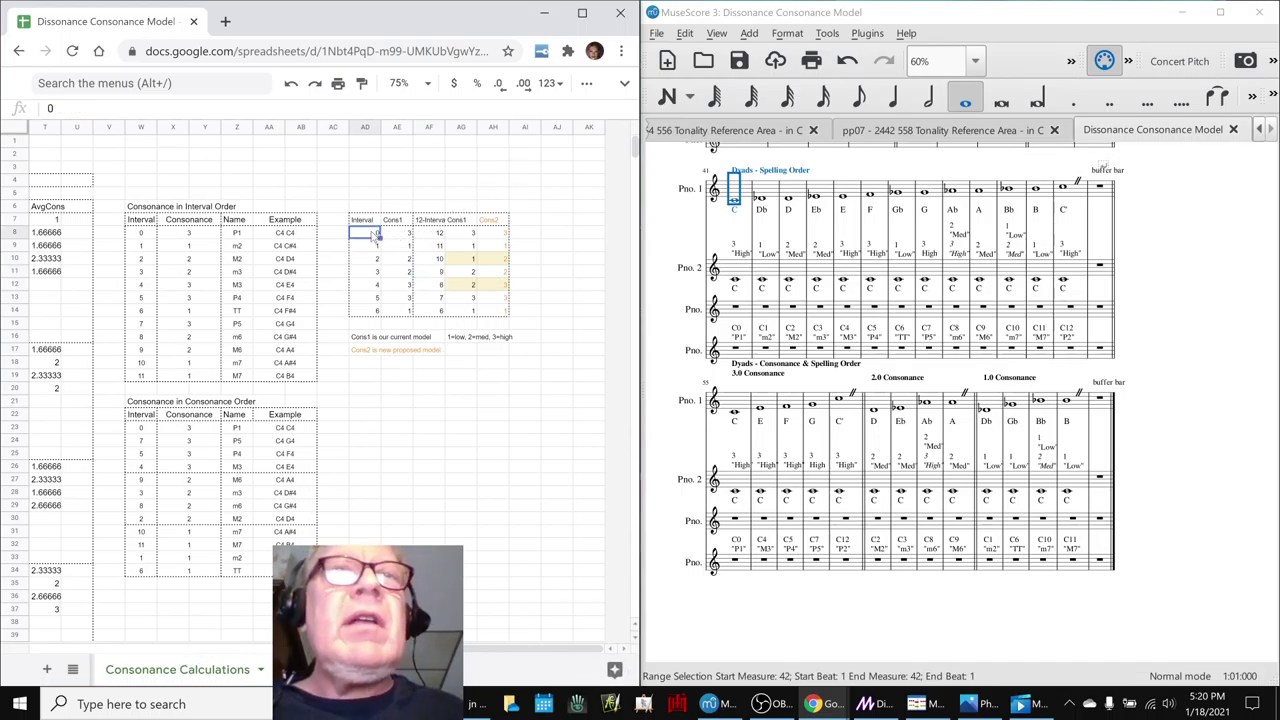
{"action": "left_click", "coordinate": [728, 266]}
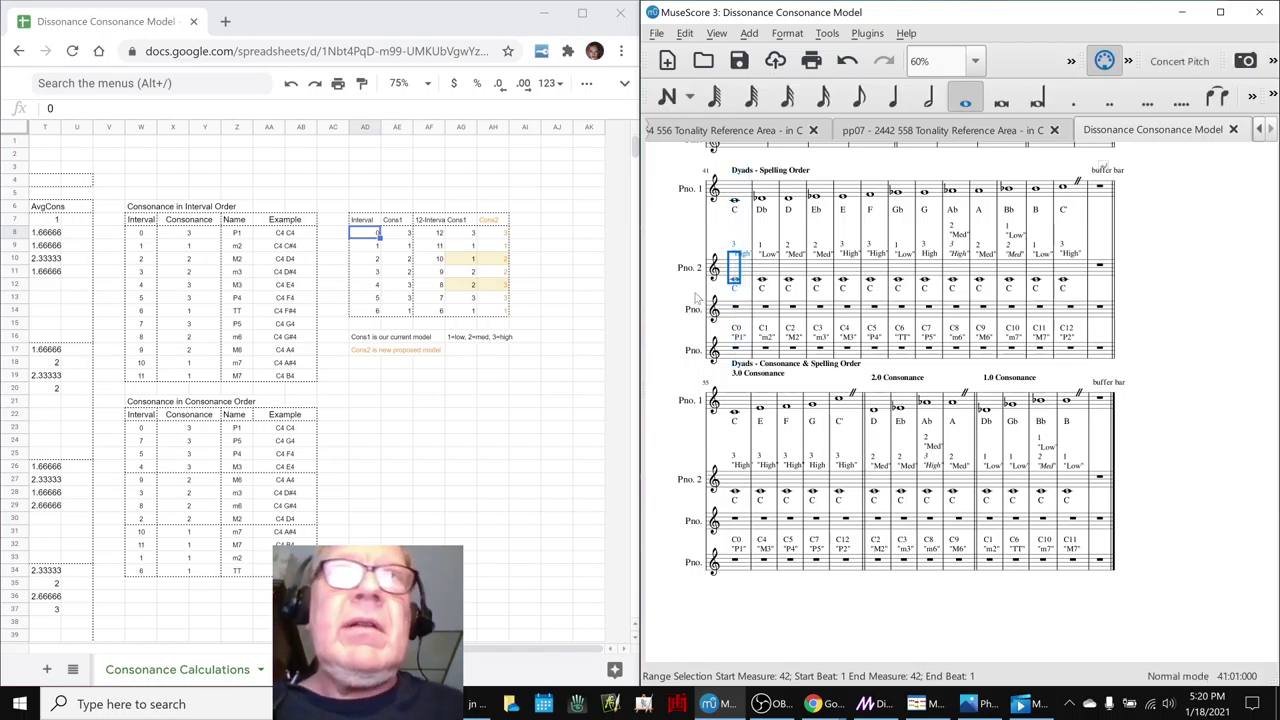
{"action": "left_click", "coordinate": [366, 251]}
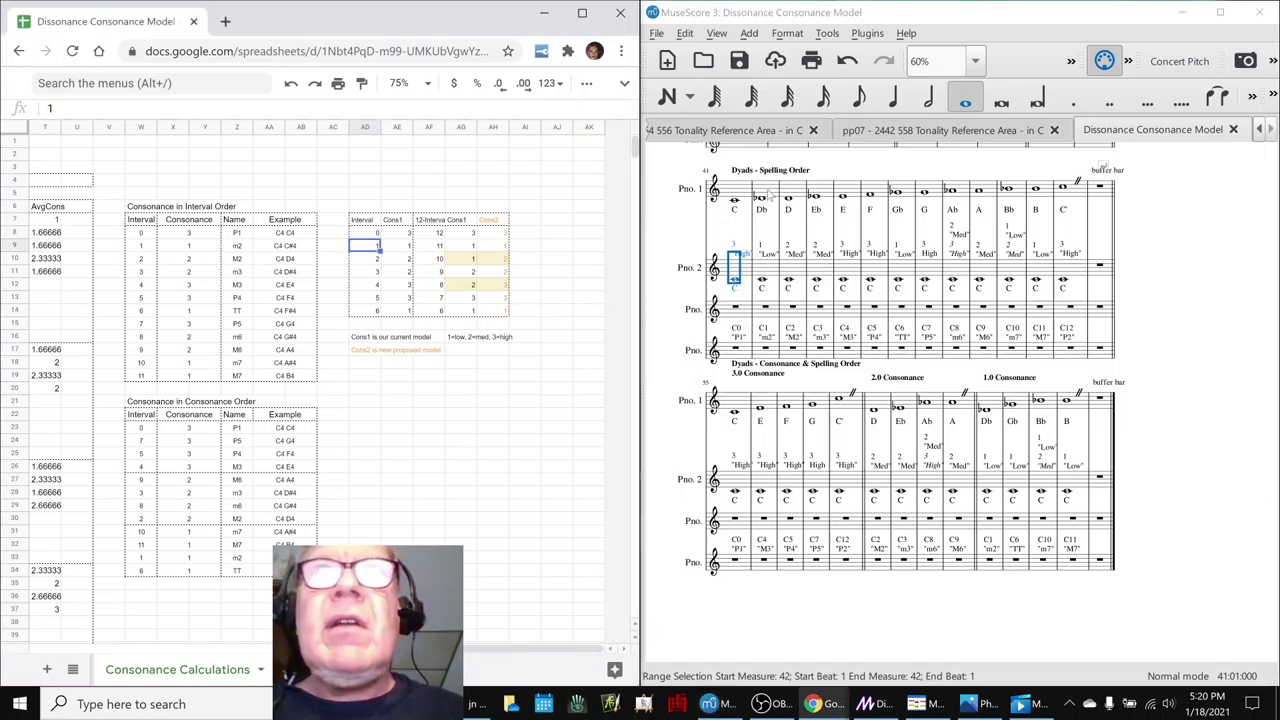
{"action": "left_click", "coordinate": [767, 196]}
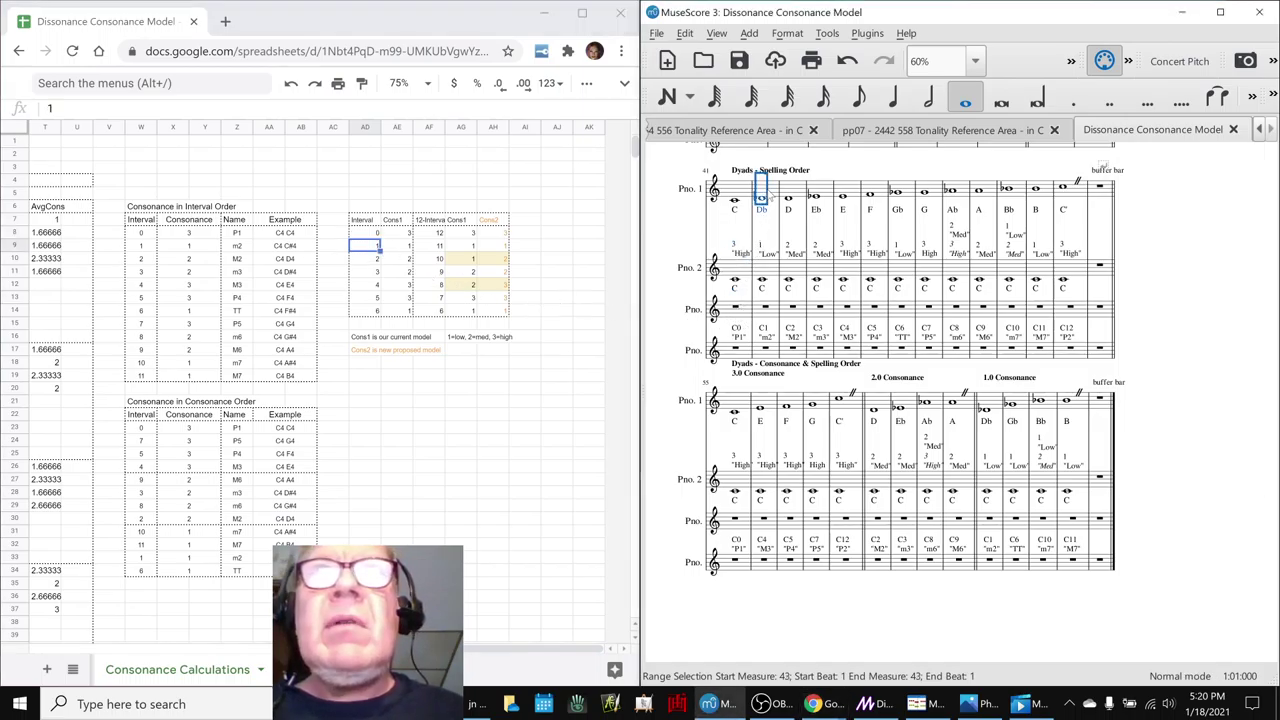
{"action": "left_click", "coordinate": [777, 310]}
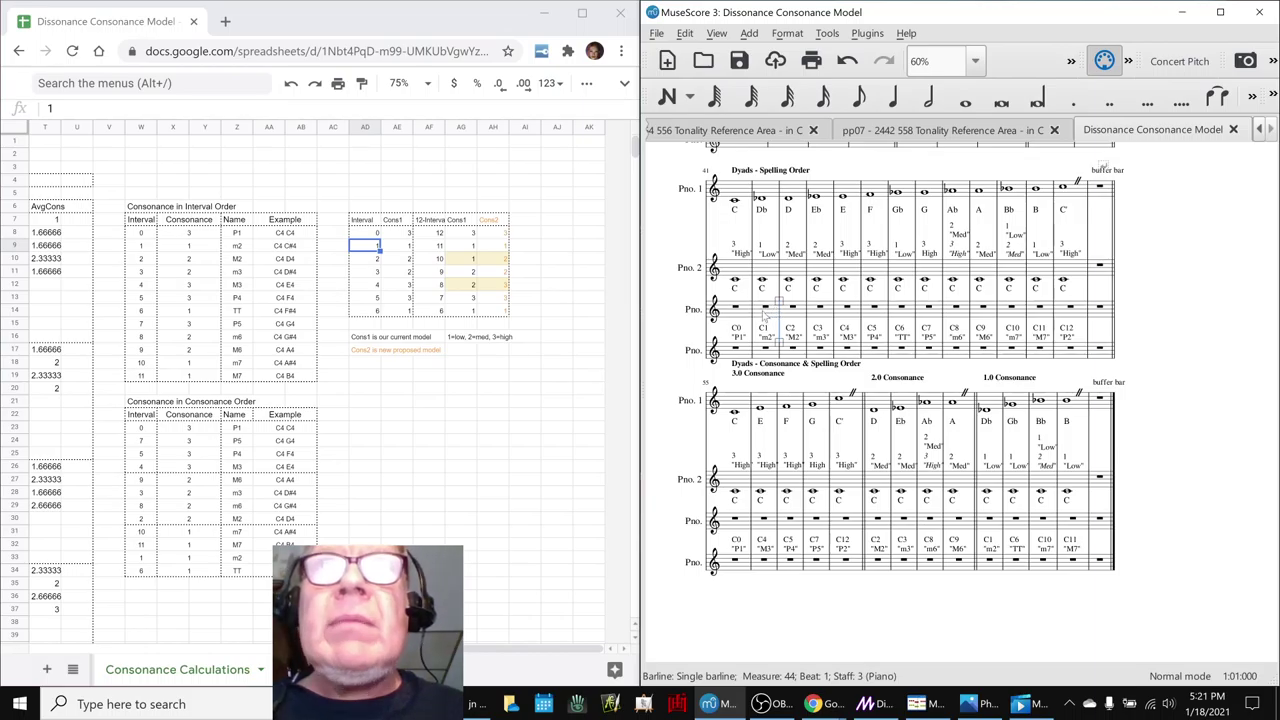
{"action": "left_click", "coordinate": [766, 314]}
{"action": "left_click", "coordinate": [766, 198], "text": "shift"}
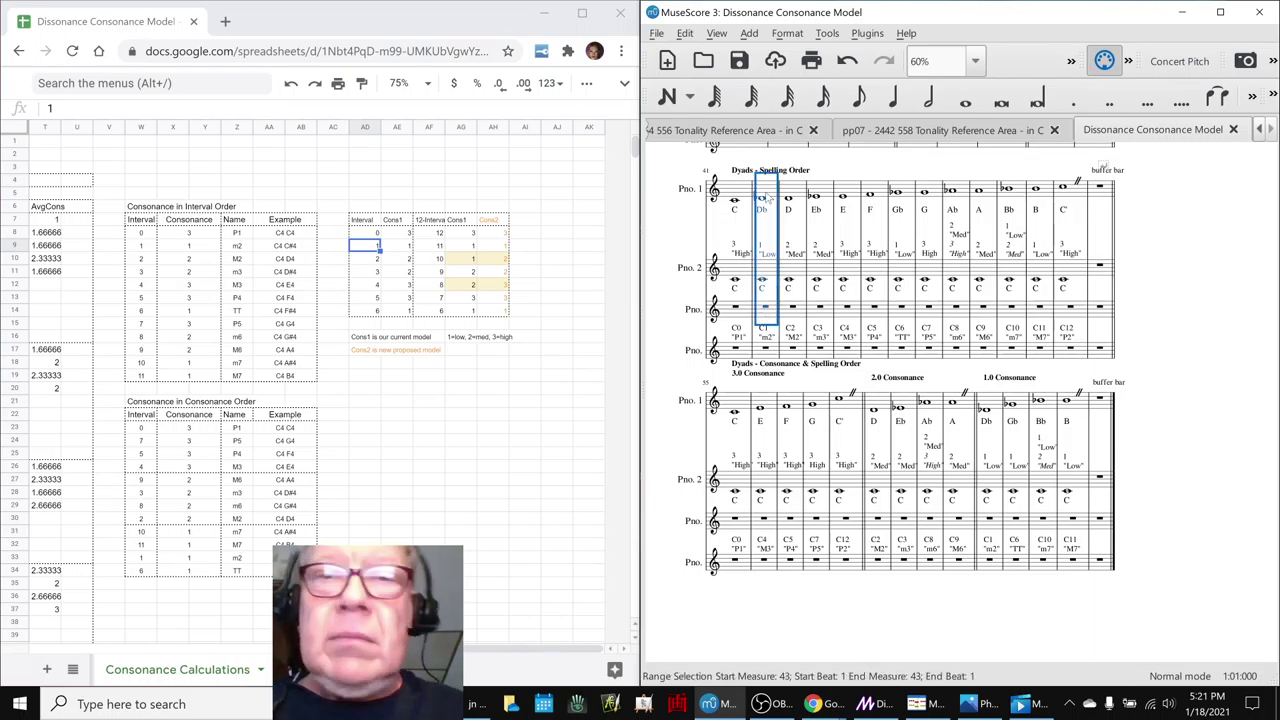
{"action": "key", "text": "p"}
{"action": "left_click", "coordinate": [864, 588]}
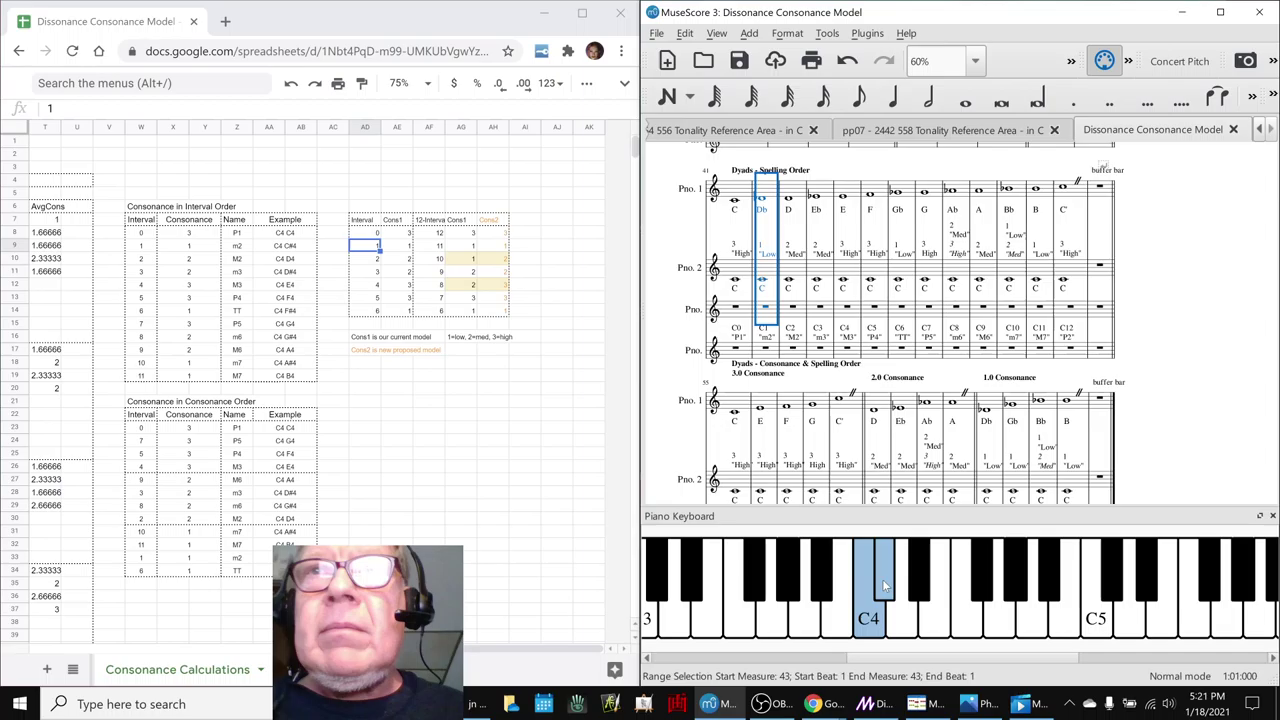
- Play the Db dyad in measure 43 and review interval rows and Cons1 values for intervals 0 and 1
{"action": "left_click", "coordinate": [770, 268]}
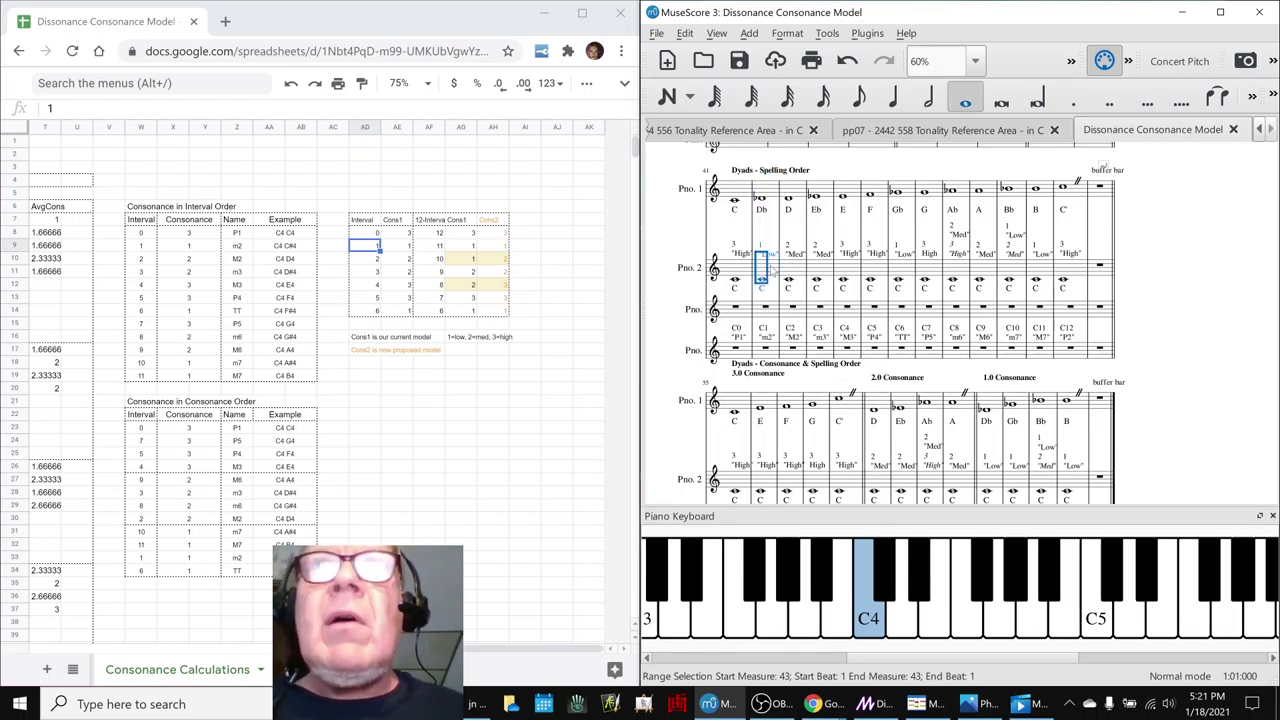
{"action": "key", "text": "space"}
{"action": "key", "text": "space"}
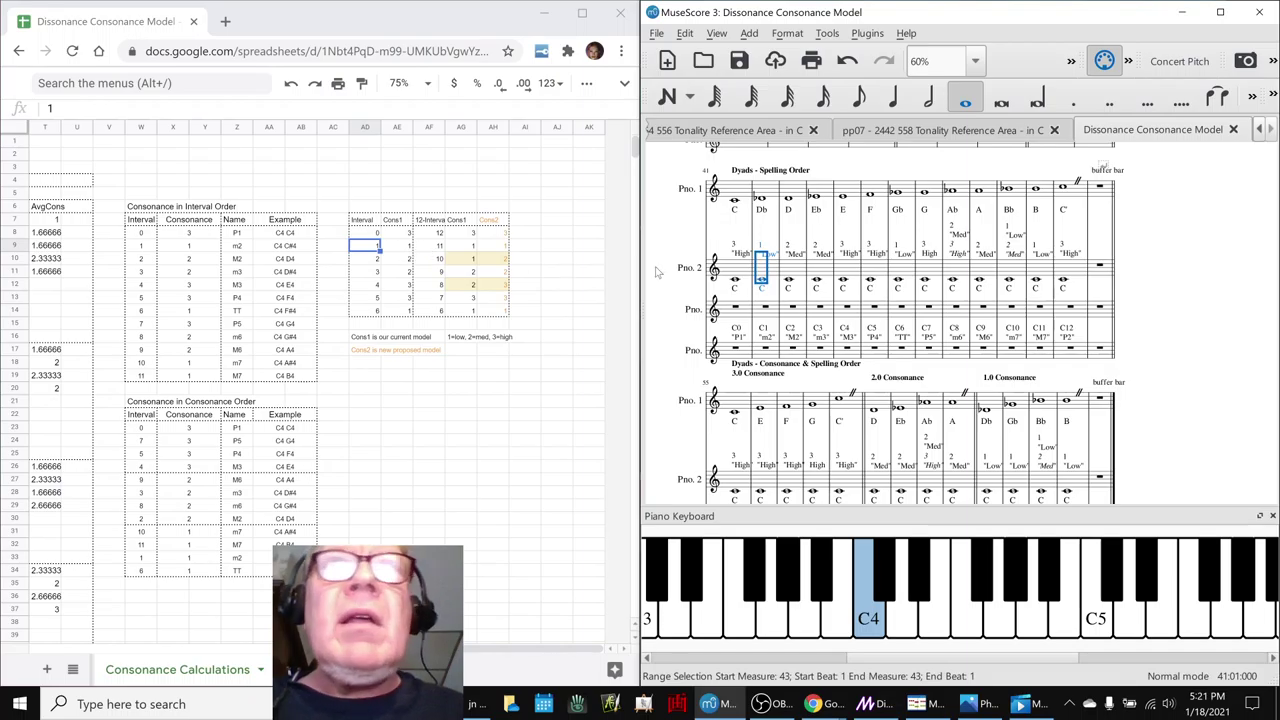
{"action": "left_click", "coordinate": [377, 261]}
{"action": "left_click", "coordinate": [375, 273]}
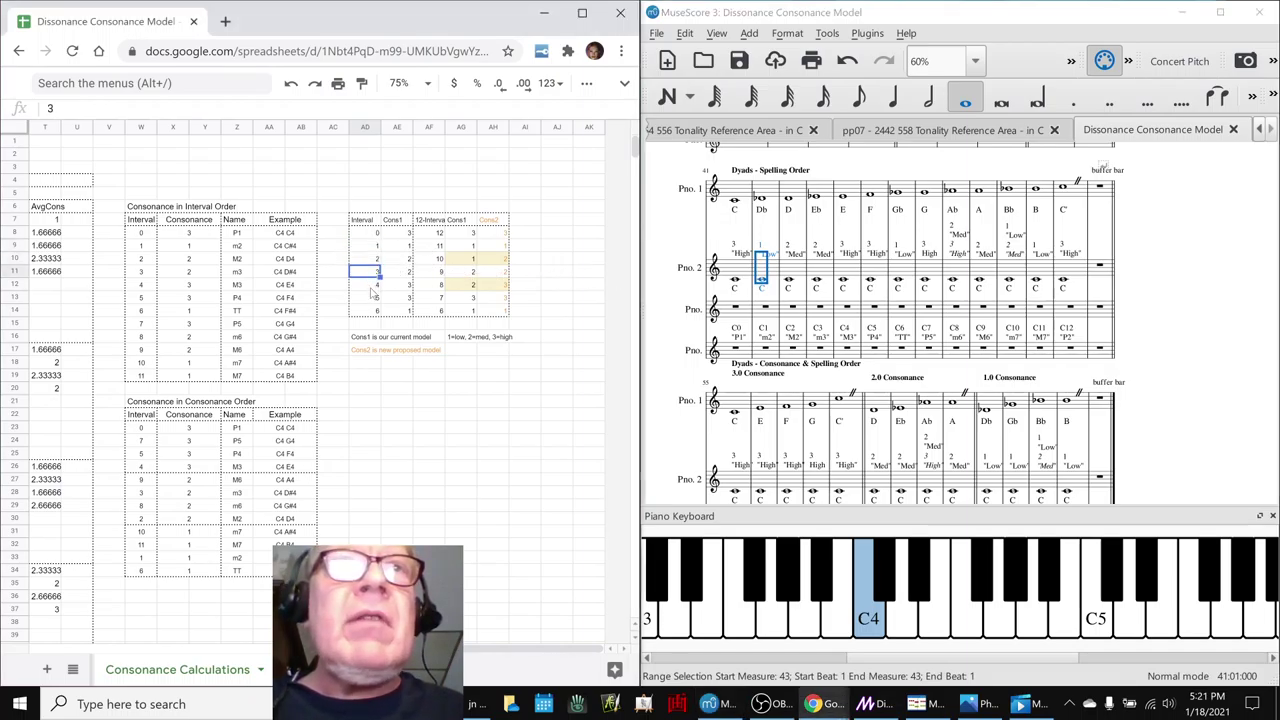
{"action": "left_click", "coordinate": [370, 286]}
{"action": "left_click", "coordinate": [363, 299]}
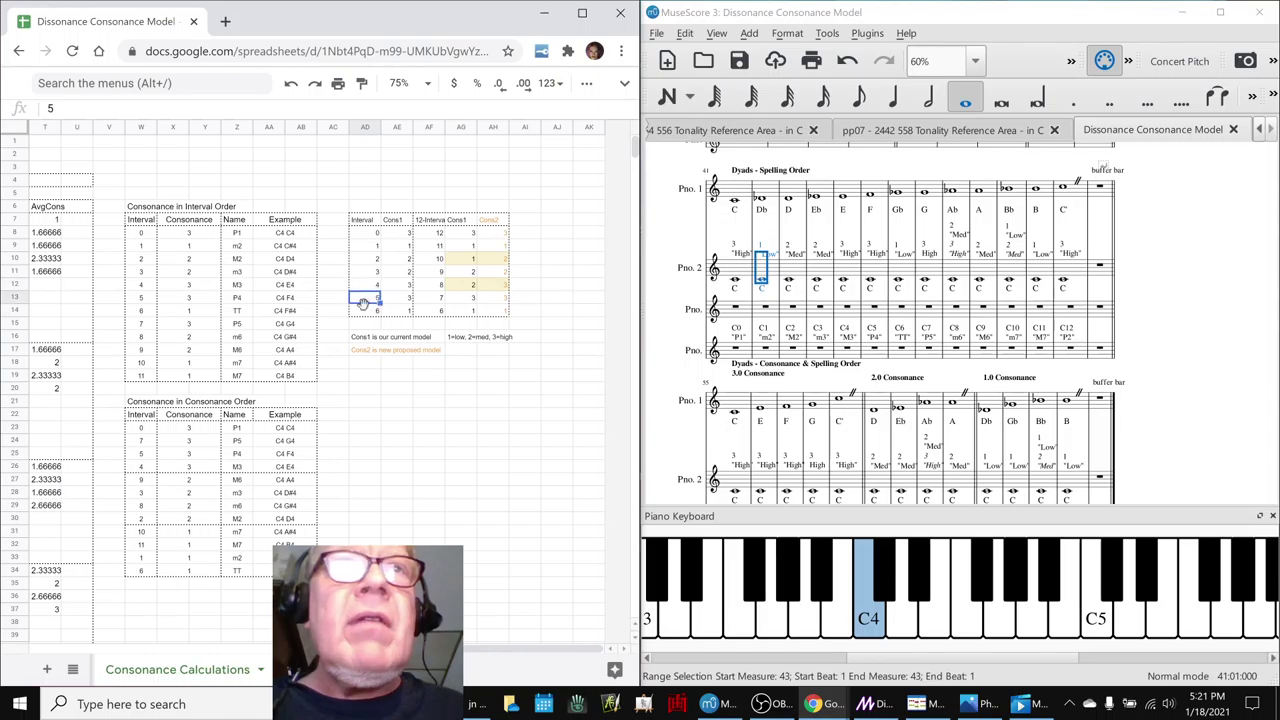
{"action": "left_click", "coordinate": [395, 235]}
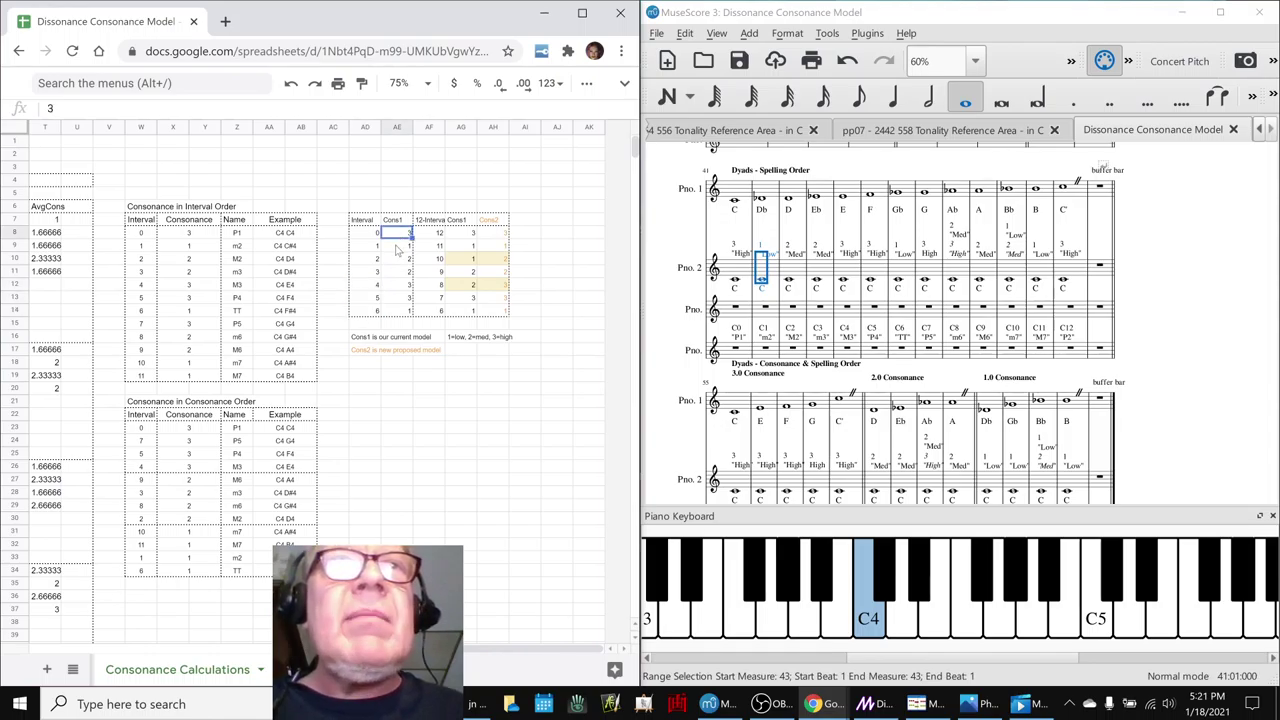
{"action": "left_click", "coordinate": [397, 248]}
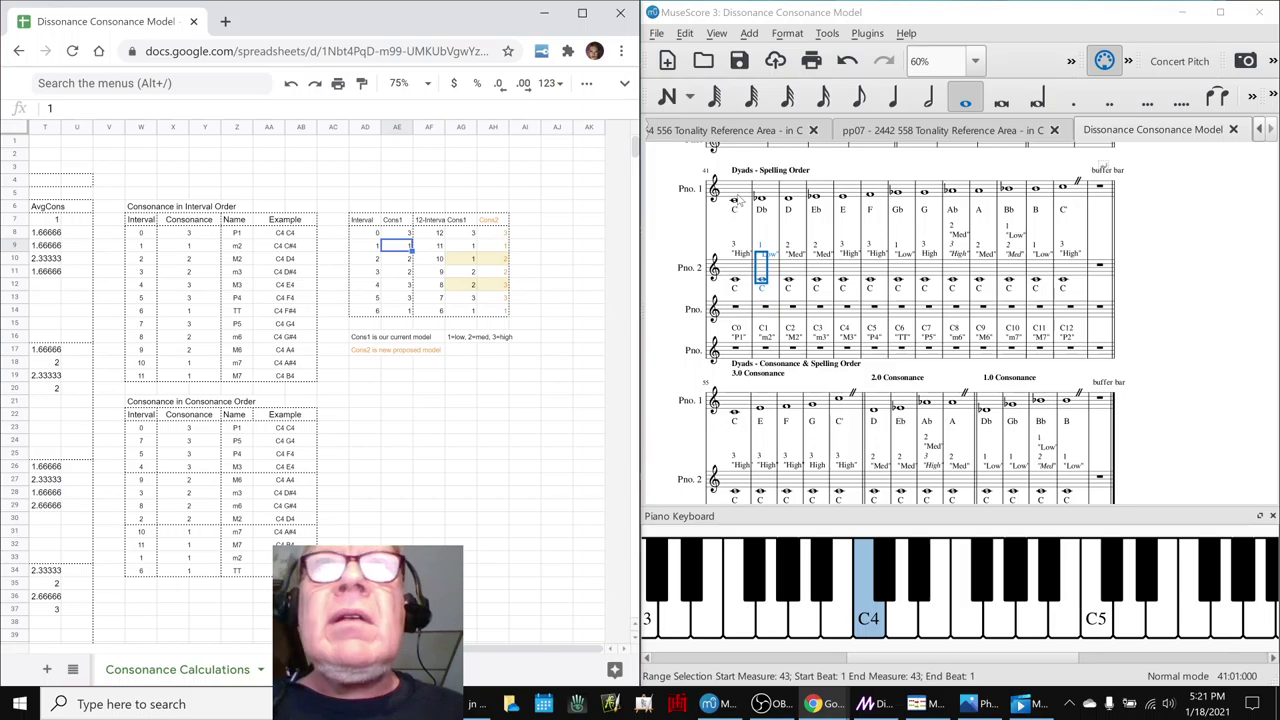
- Play back the dyad measures 42, 44, 50 and 51 to hear each interval's consonance
{"action": "left_click", "coordinate": [738, 265]}
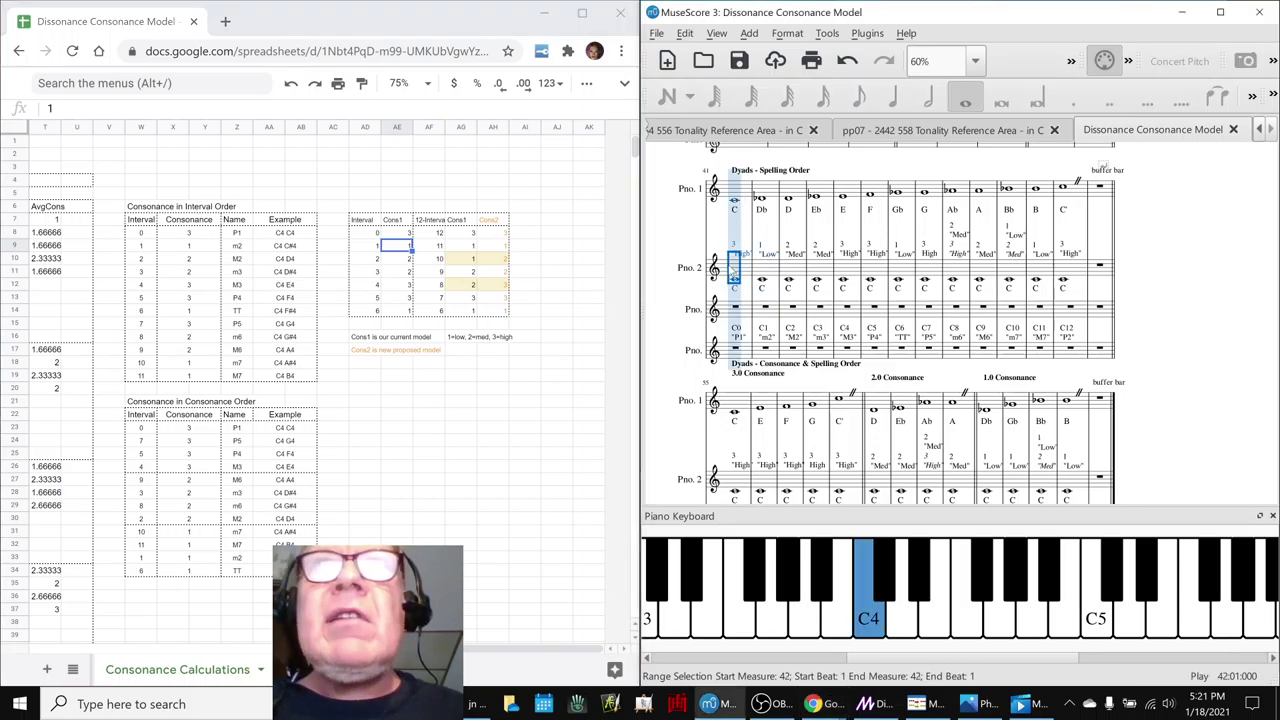
{"action": "key", "text": "space"}
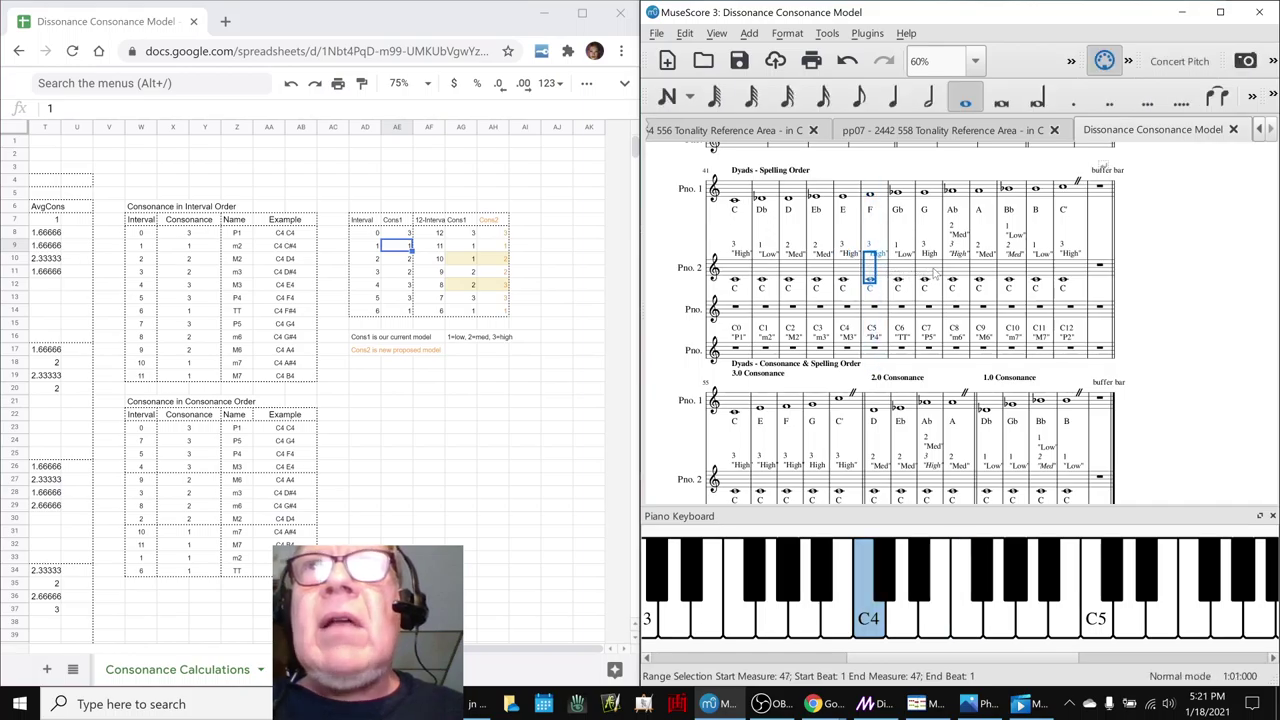
{"action": "key", "text": "space"}
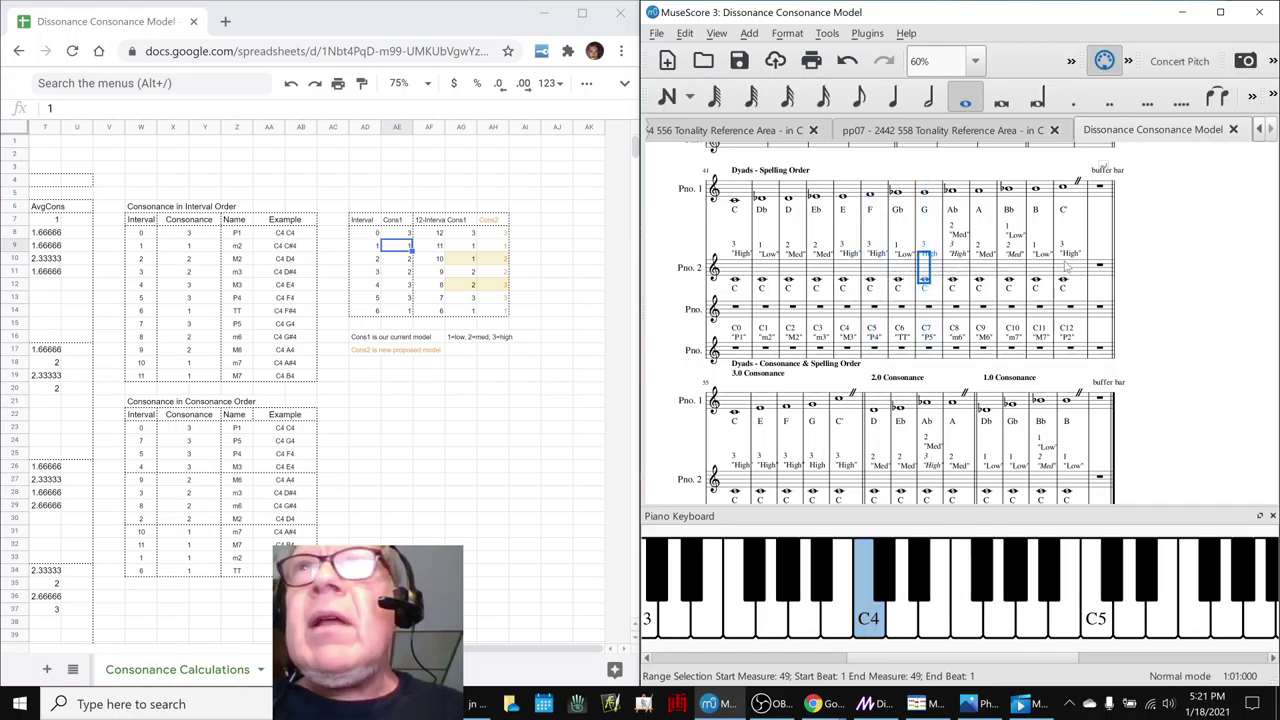
{"action": "left_click", "coordinate": [1068, 269]}
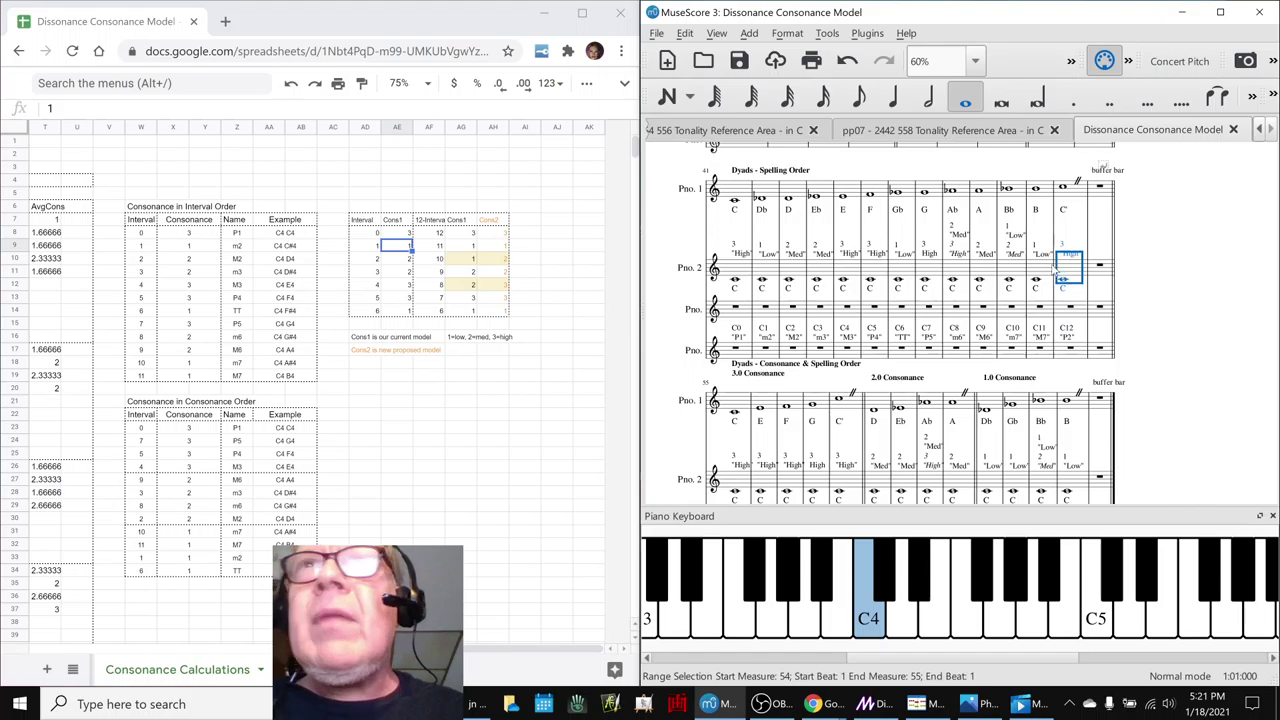
{"action": "left_click", "coordinate": [791, 276]}
{"action": "key", "text": "space"}
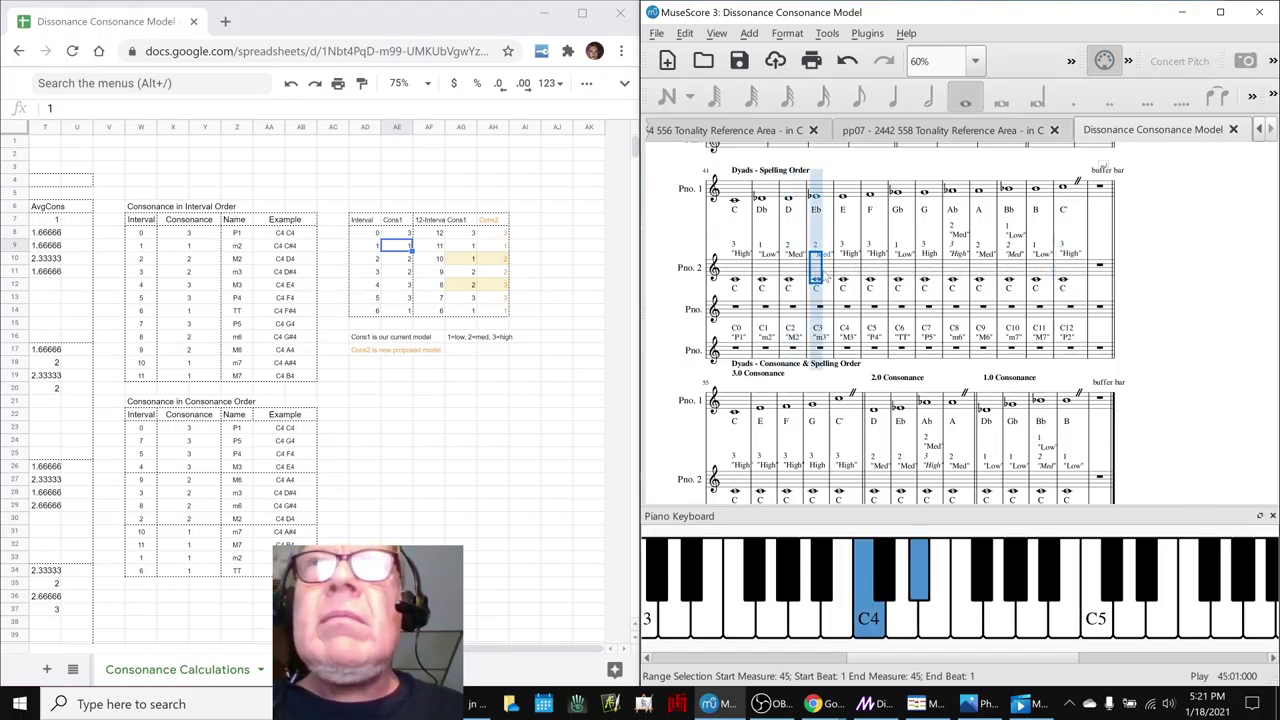
{"action": "left_click", "coordinate": [958, 278]}
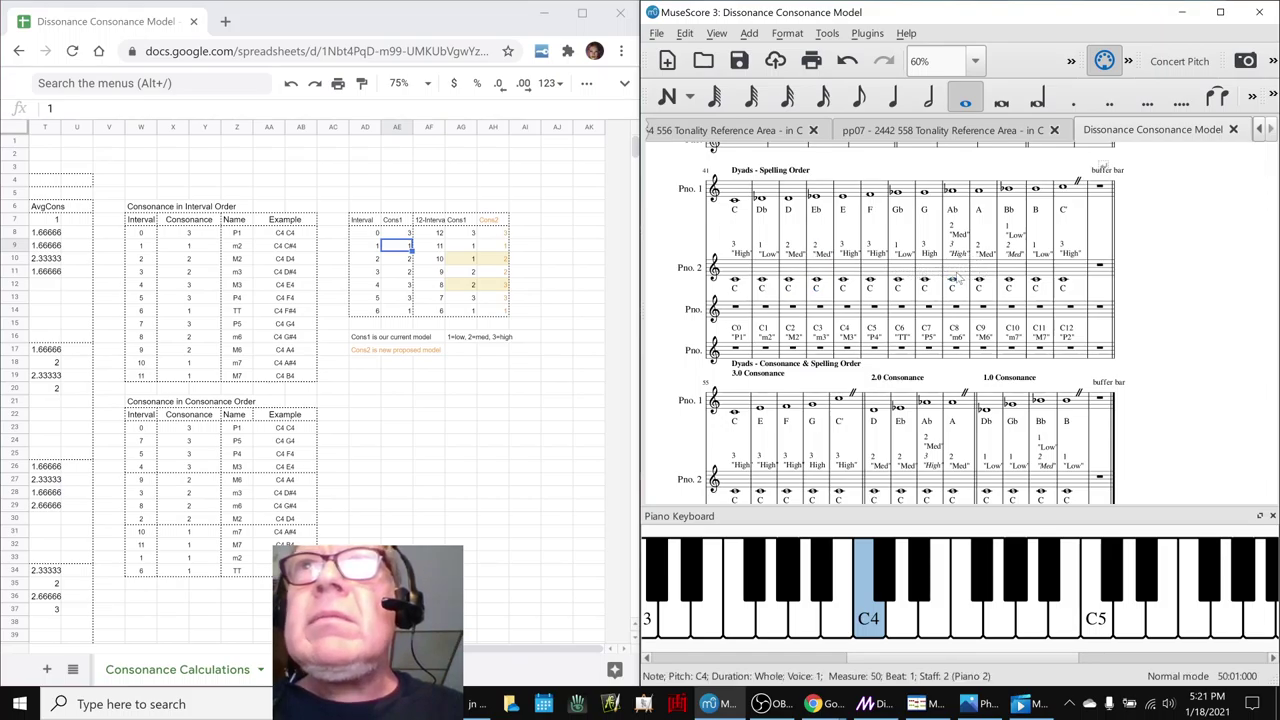
{"action": "left_click", "coordinate": [953, 277]}
{"action": "key", "text": "space"}
{"action": "left_click", "coordinate": [980, 270]}
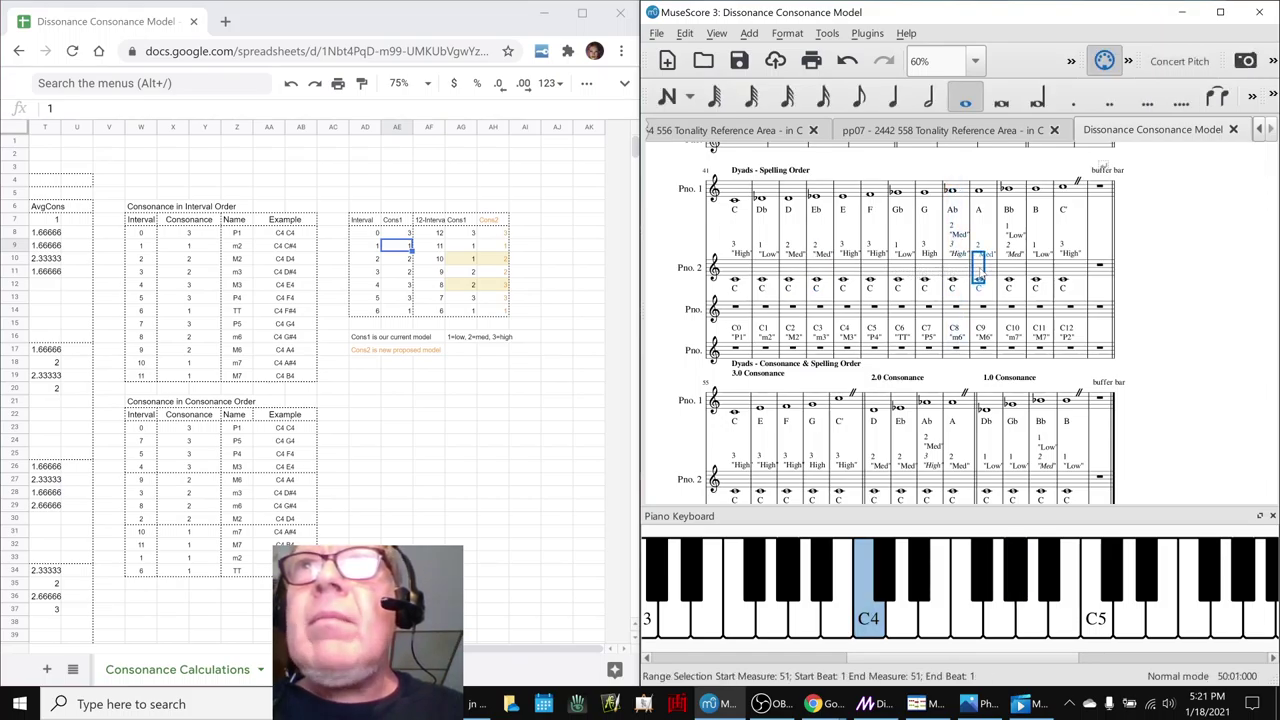
{"action": "key", "text": "space"}
- Play the consonance-ordered dyads from their first measure
{"action": "scroll", "coordinate": [900, 300], "scroll_direction": "down", "scroll_amount": 2}
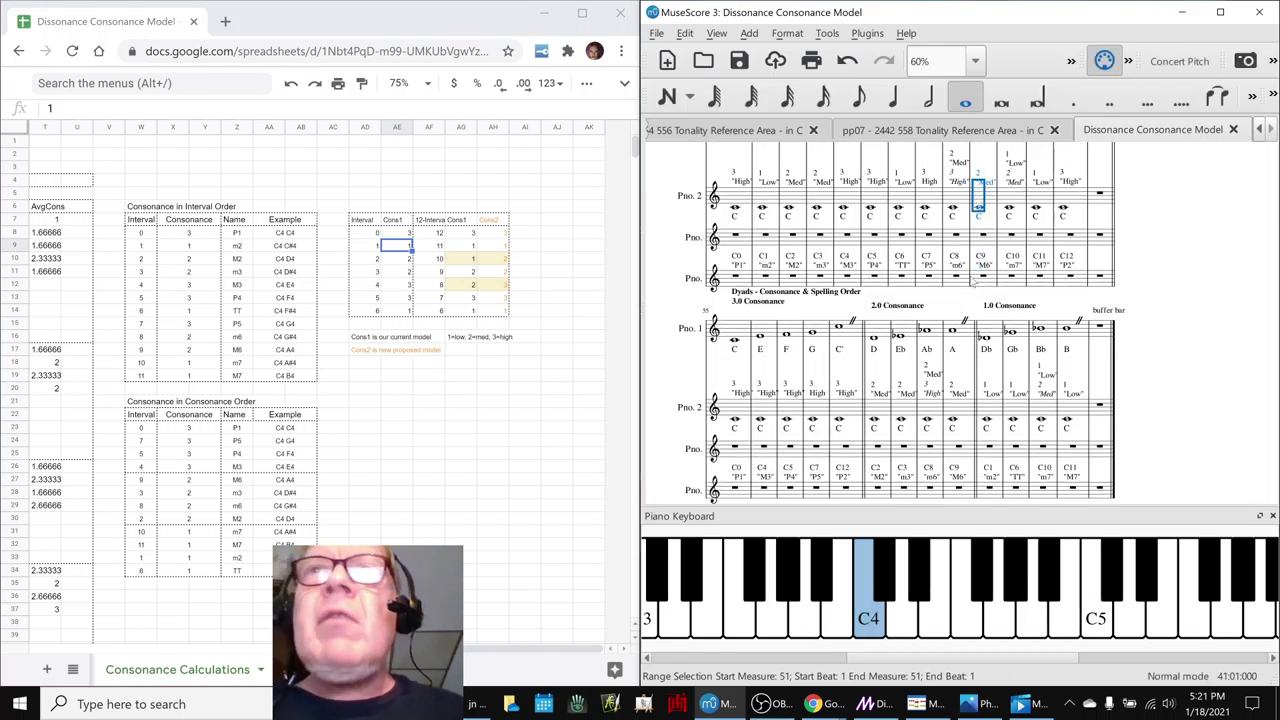
{"action": "left_click", "coordinate": [740, 330]}
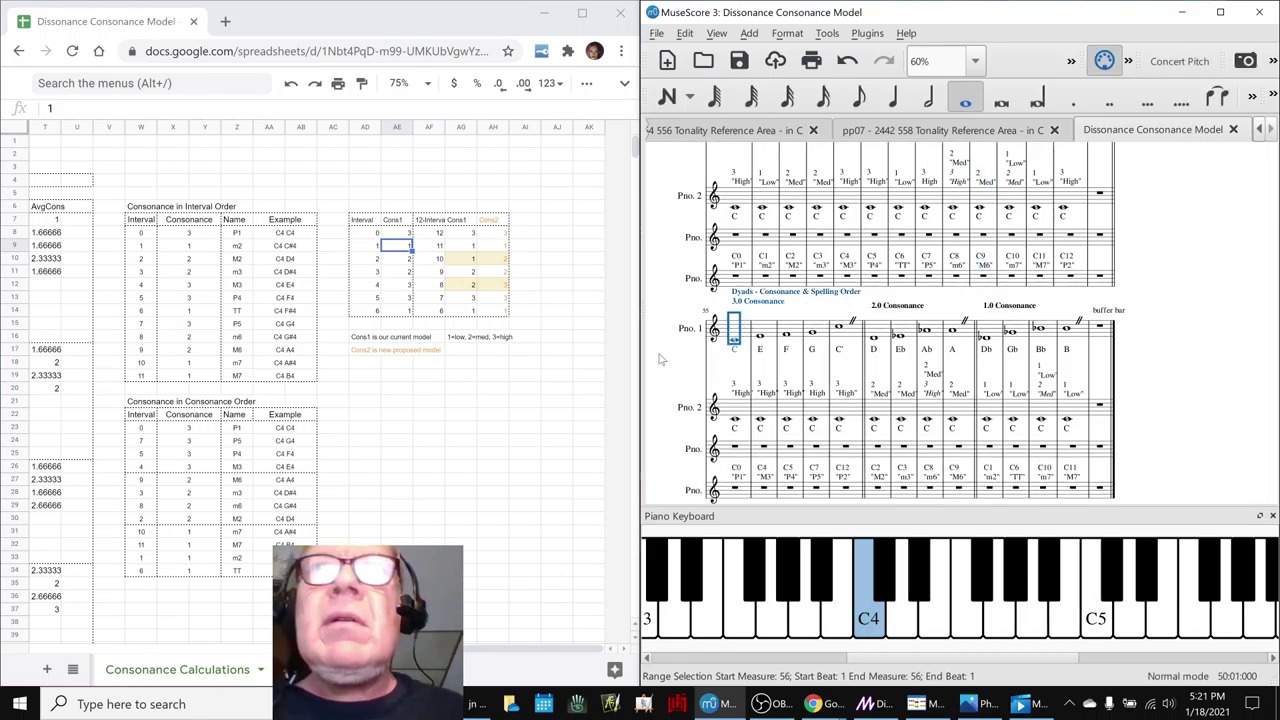
{"action": "key", "text": "space"}
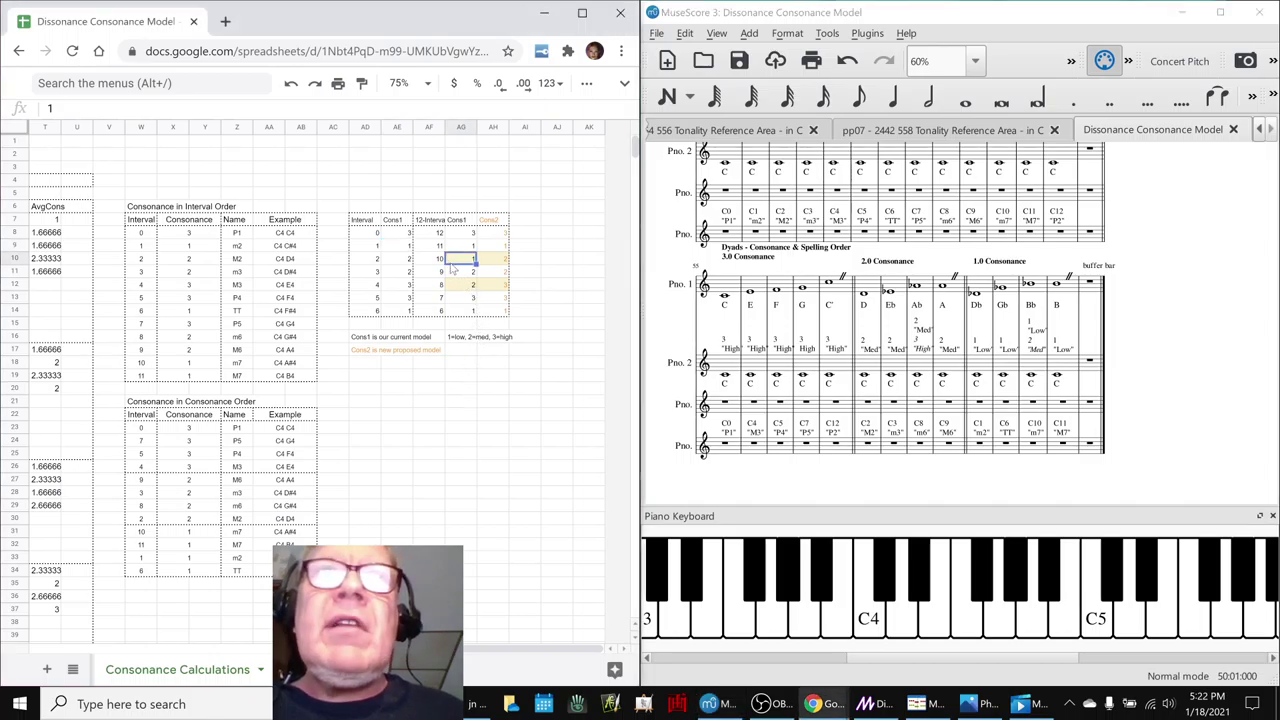
- Compare the Cons1 and Cons2 values and formulas for intervals 8 and 10 in the sheet
{"action": "left_click", "coordinate": [452, 264]}
{"action": "left_click", "coordinate": [458, 285]}
{"action": "left_click", "coordinate": [455, 262]}
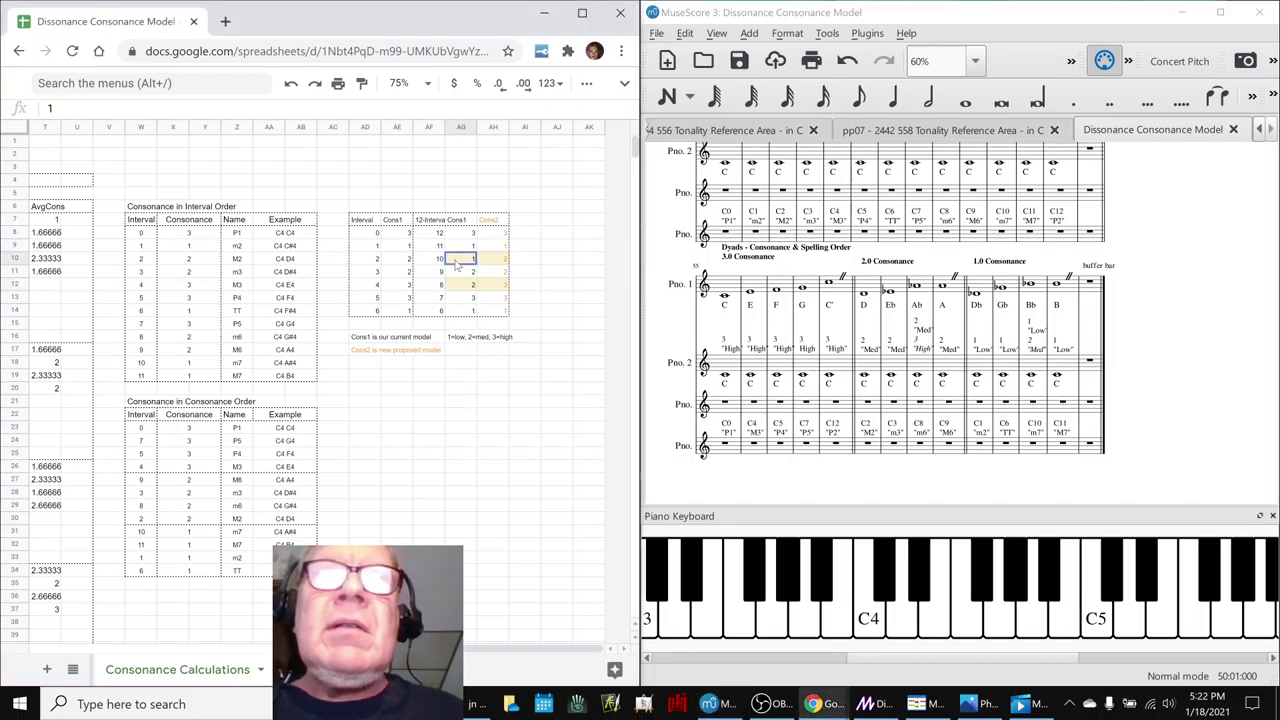
{"action": "left_click", "coordinate": [456, 286]}
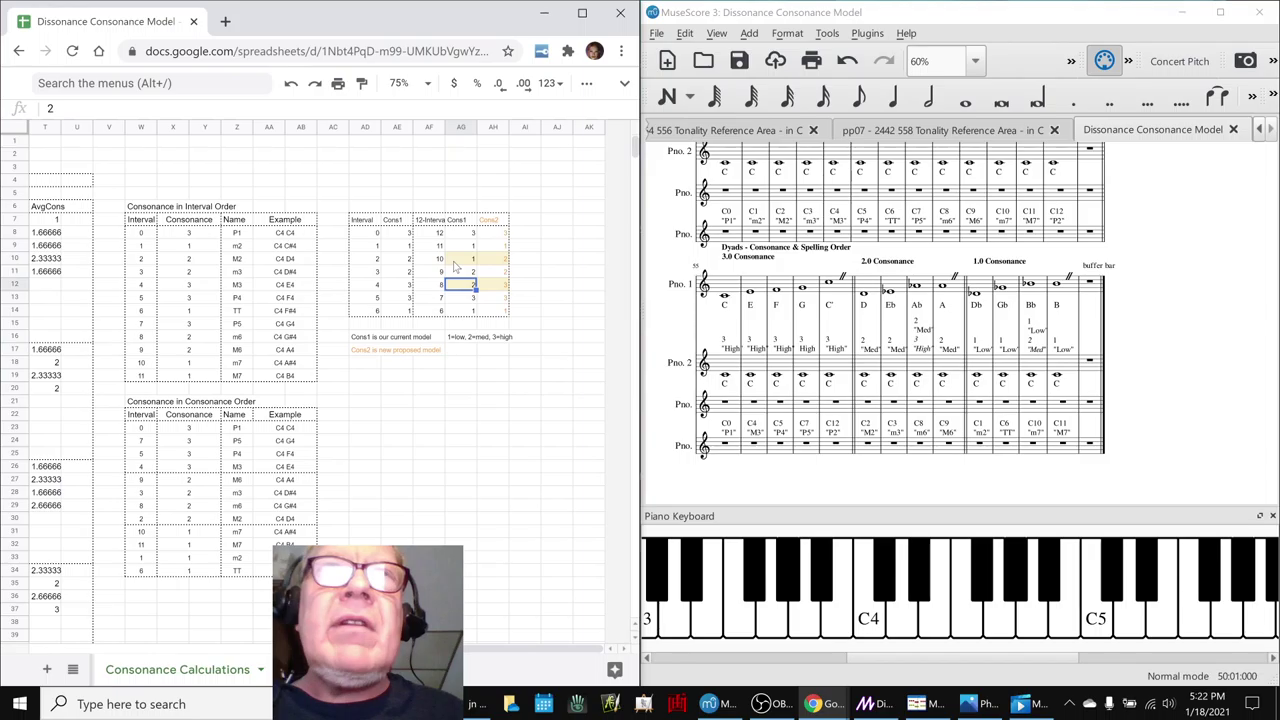
{"action": "left_click", "coordinate": [455, 262]}
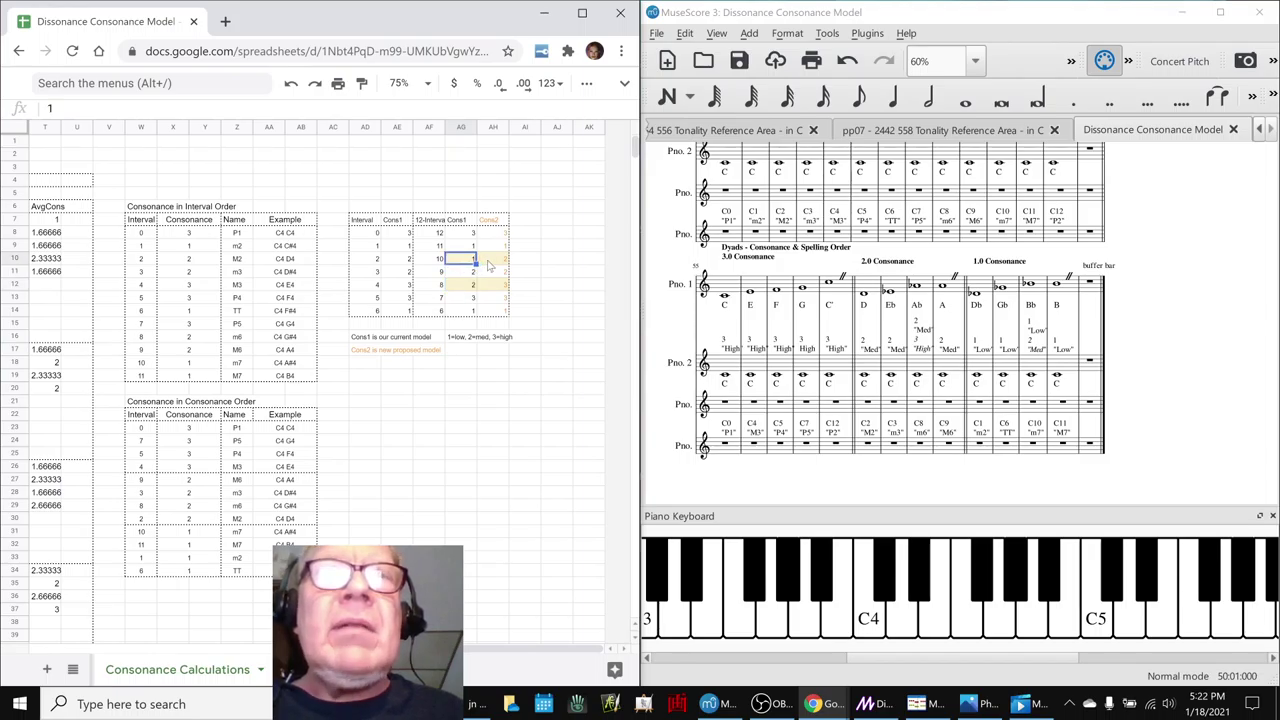
{"action": "left_click", "coordinate": [490, 262]}
{"action": "left_click", "coordinate": [490, 286]}
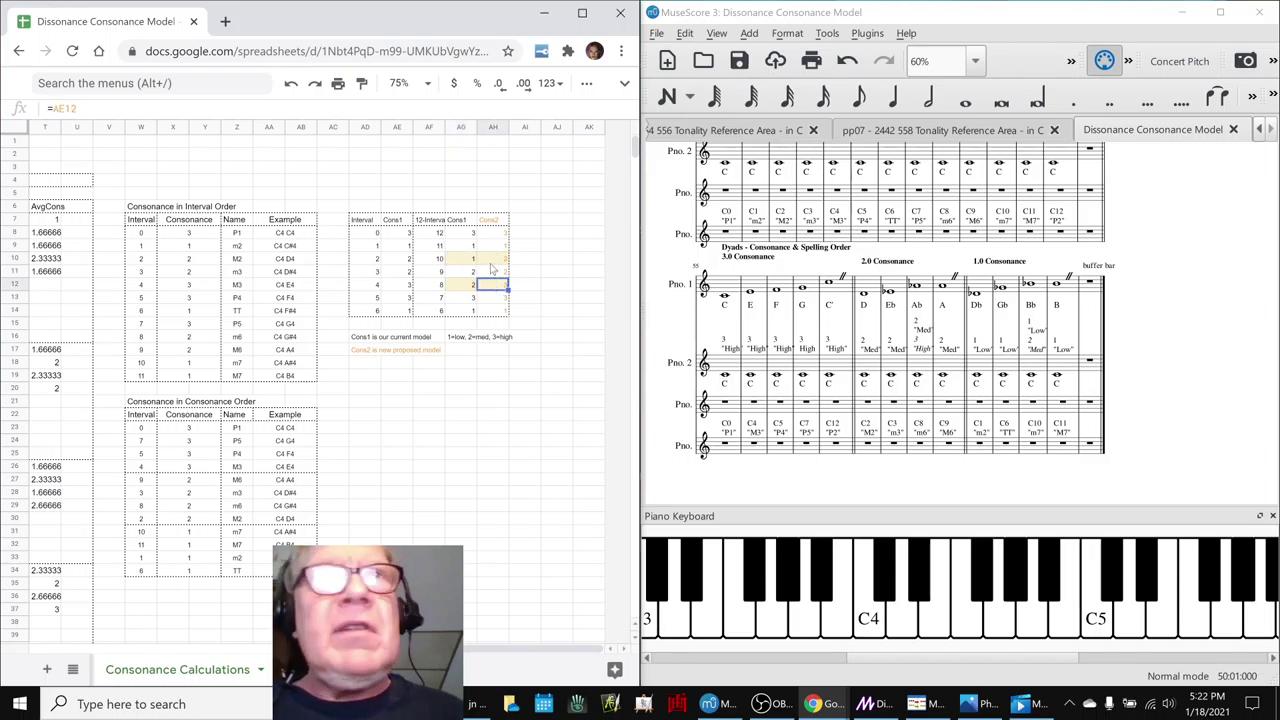
{"action": "left_click", "coordinate": [492, 262]}
{"action": "left_click", "coordinate": [492, 285]}
{"action": "left_click", "coordinate": [492, 376]}
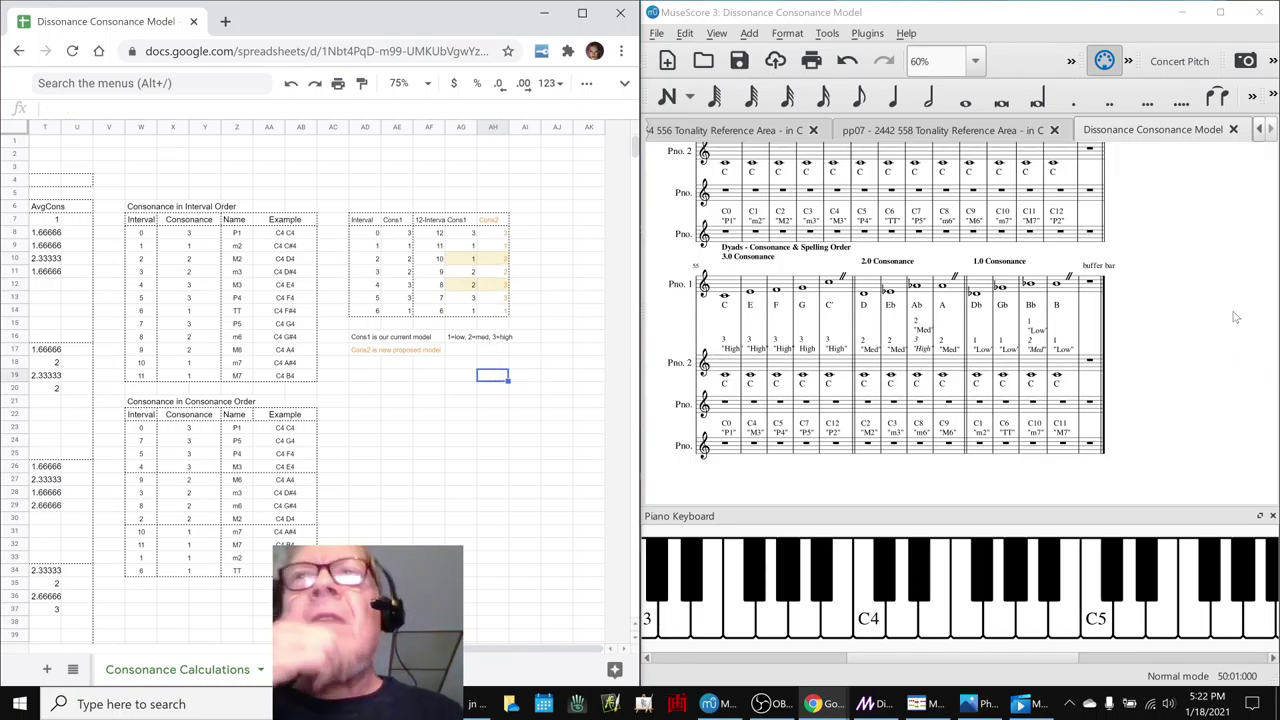
- Scroll the score up to the Dyads - Spelling Order system and return to the Model Tables sheet
{"action": "scroll", "coordinate": [1236, 317], "scroll_direction": "up", "scroll_amount": 2}
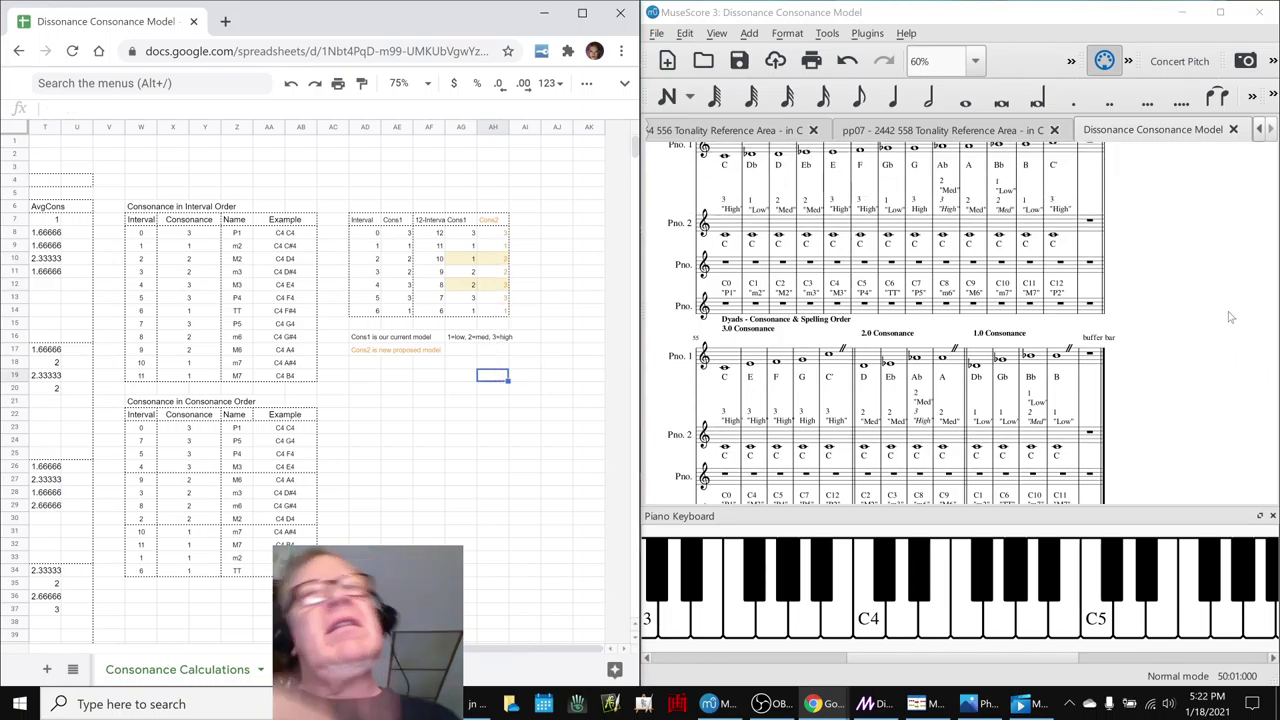
{"action": "left_click", "coordinate": [1230, 317]}
{"action": "scroll", "coordinate": [1218, 353], "scroll_direction": "up", "scroll_amount": 3}
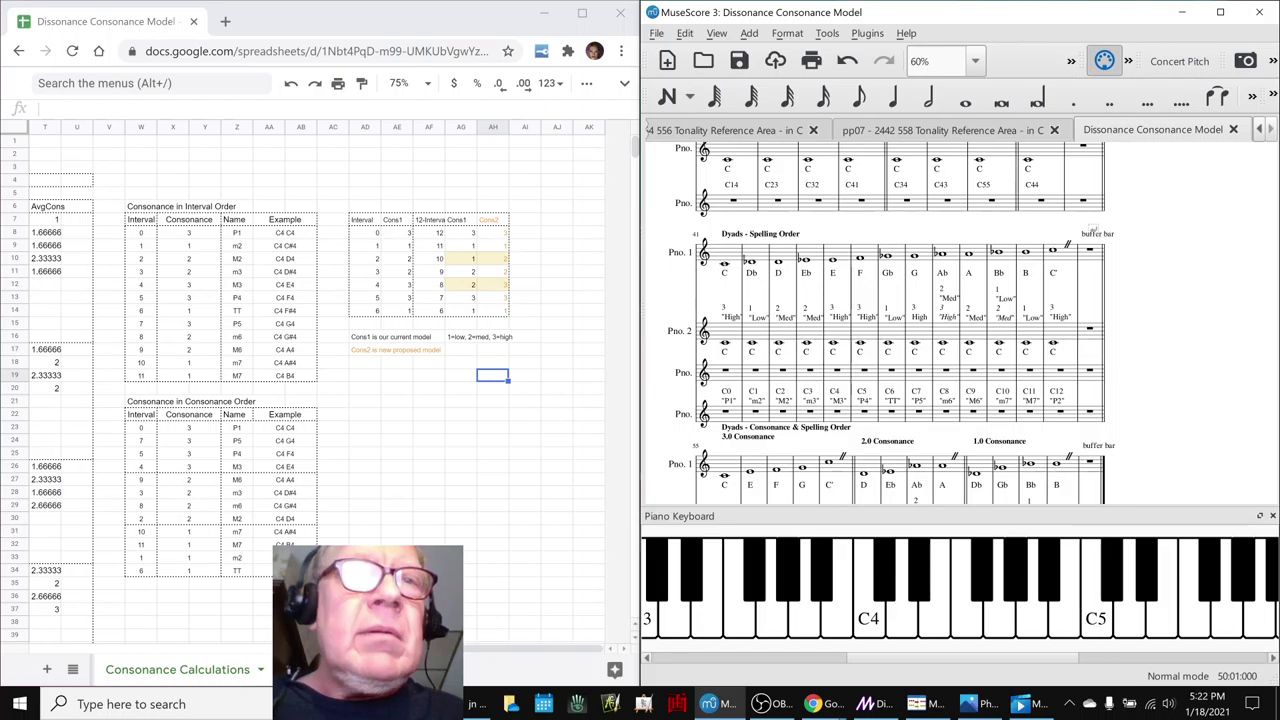
{"action": "key", "text": "alt+Tab"}
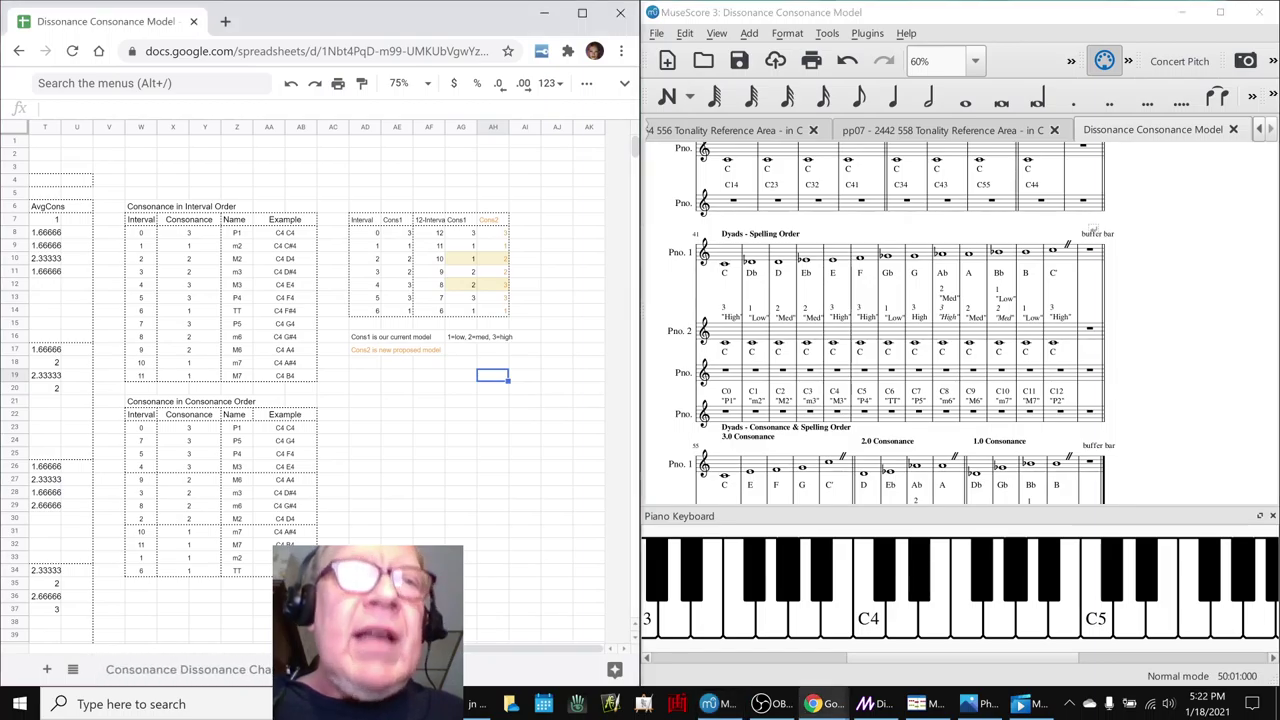
{"action": "left_click", "coordinate": [196, 670]}
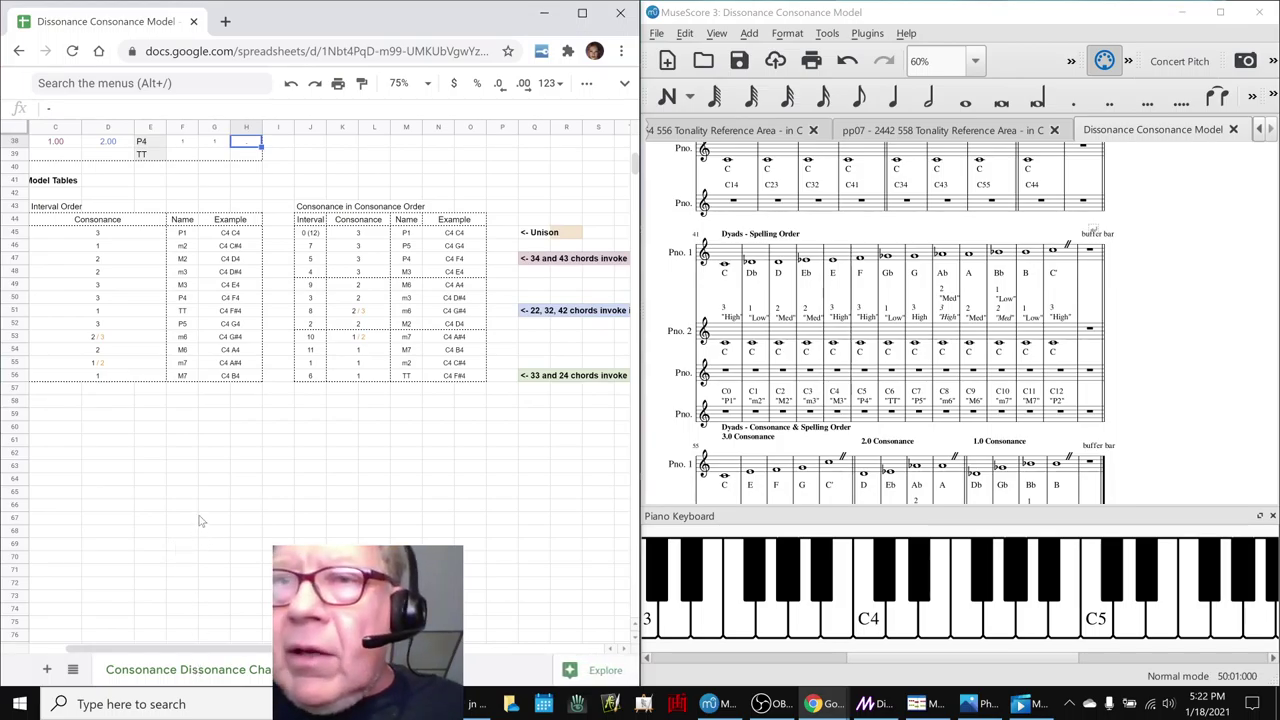
- Return the sheet to its first column and scroll the score to the Triads Spelling Order system
{"action": "key", "text": "Home"}
{"action": "scroll", "coordinate": [142, 525], "scroll_direction": "up", "scroll_amount": 8}
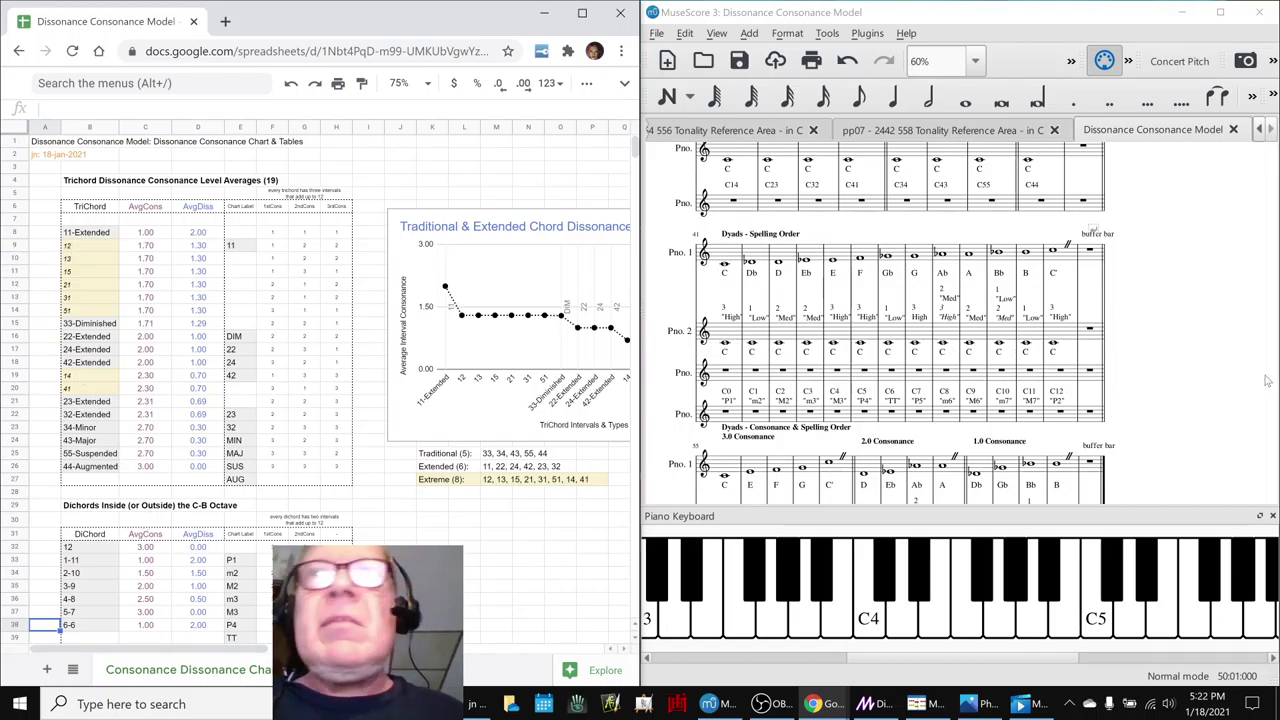
{"action": "left_click", "coordinate": [1222, 347]}
{"action": "scroll", "coordinate": [1222, 347], "scroll_direction": "up", "scroll_amount": 5}
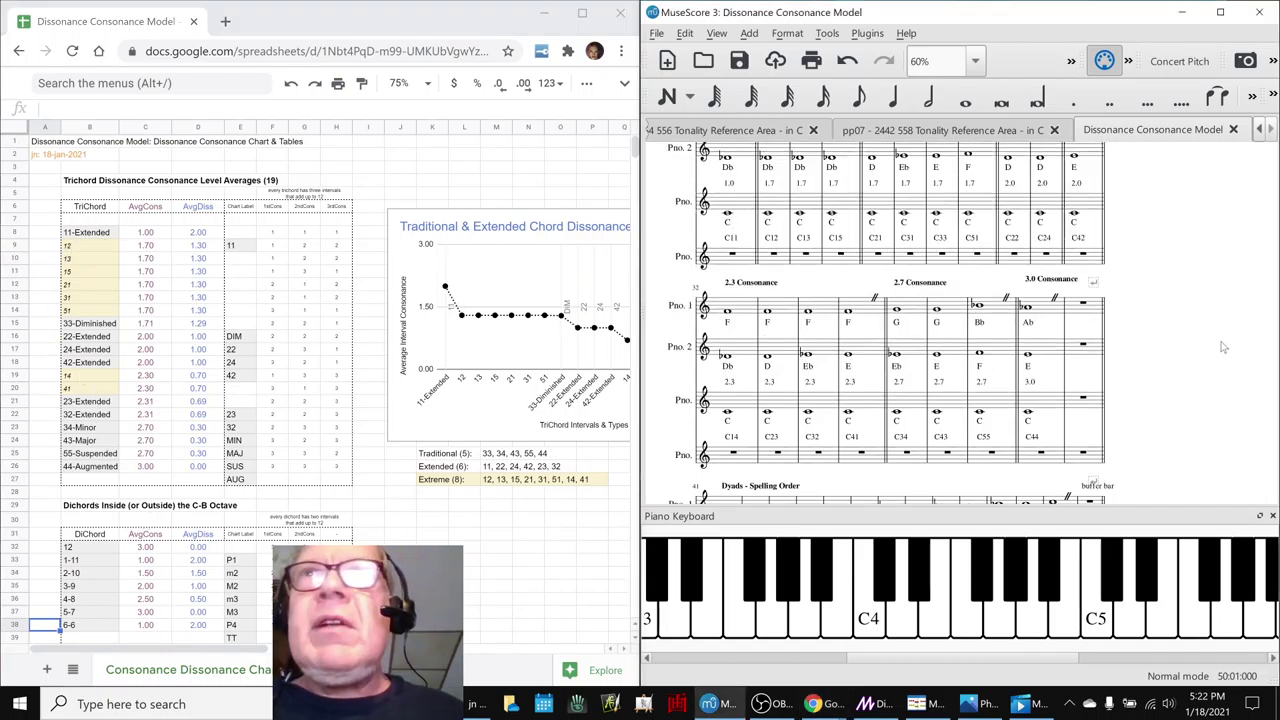
{"action": "scroll", "coordinate": [1225, 380], "scroll_direction": "up", "scroll_amount": 1}
{"action": "scroll", "coordinate": [1264, 470], "scroll_direction": "up", "scroll_amount": 3}
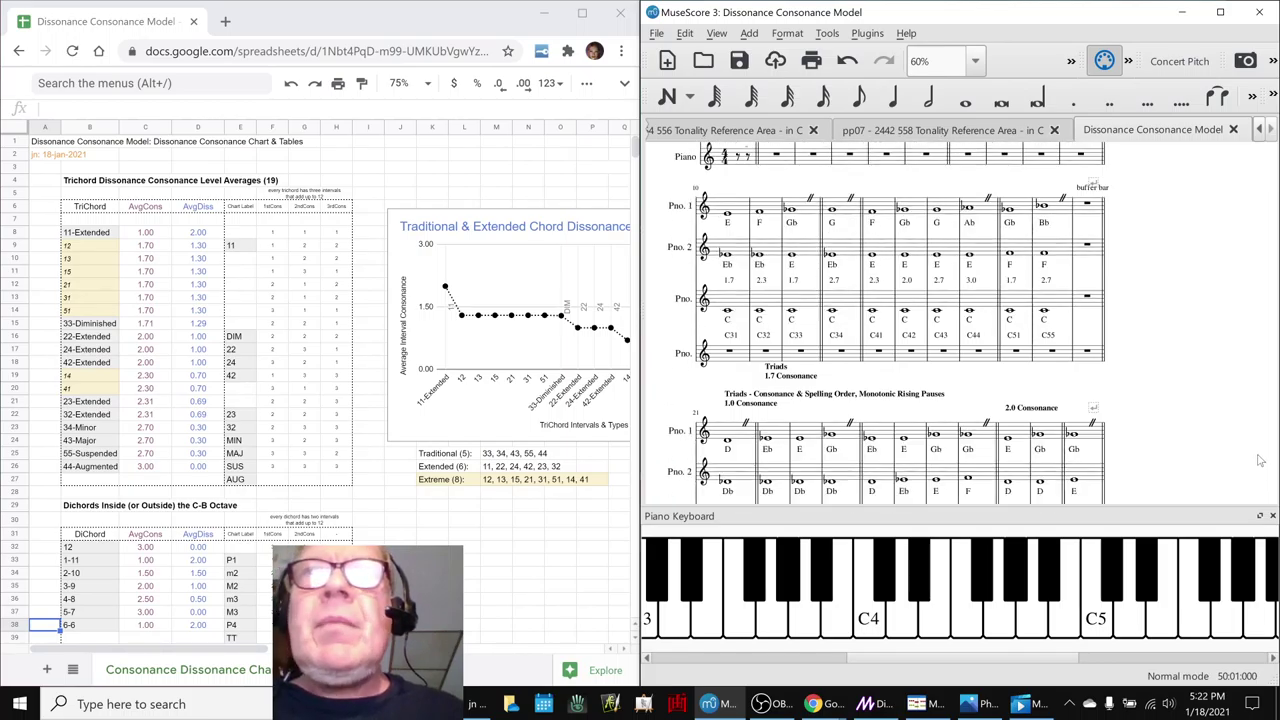
{"action": "scroll", "coordinate": [1260, 460], "scroll_direction": "down", "scroll_amount": 3}
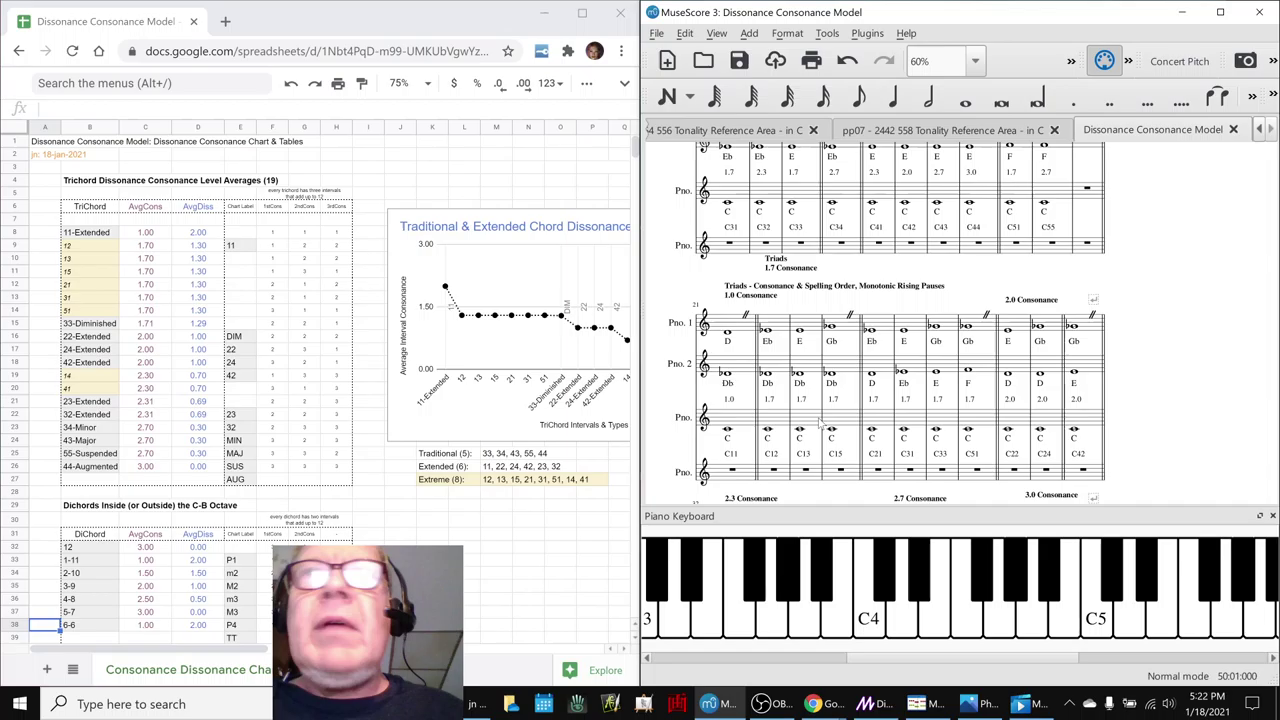
- Hide the piano keyboard and play the 1.0 consonance triads from their first measure
{"action": "left_click", "coordinate": [740, 370]}
{"action": "left_click", "coordinate": [1272, 515]}
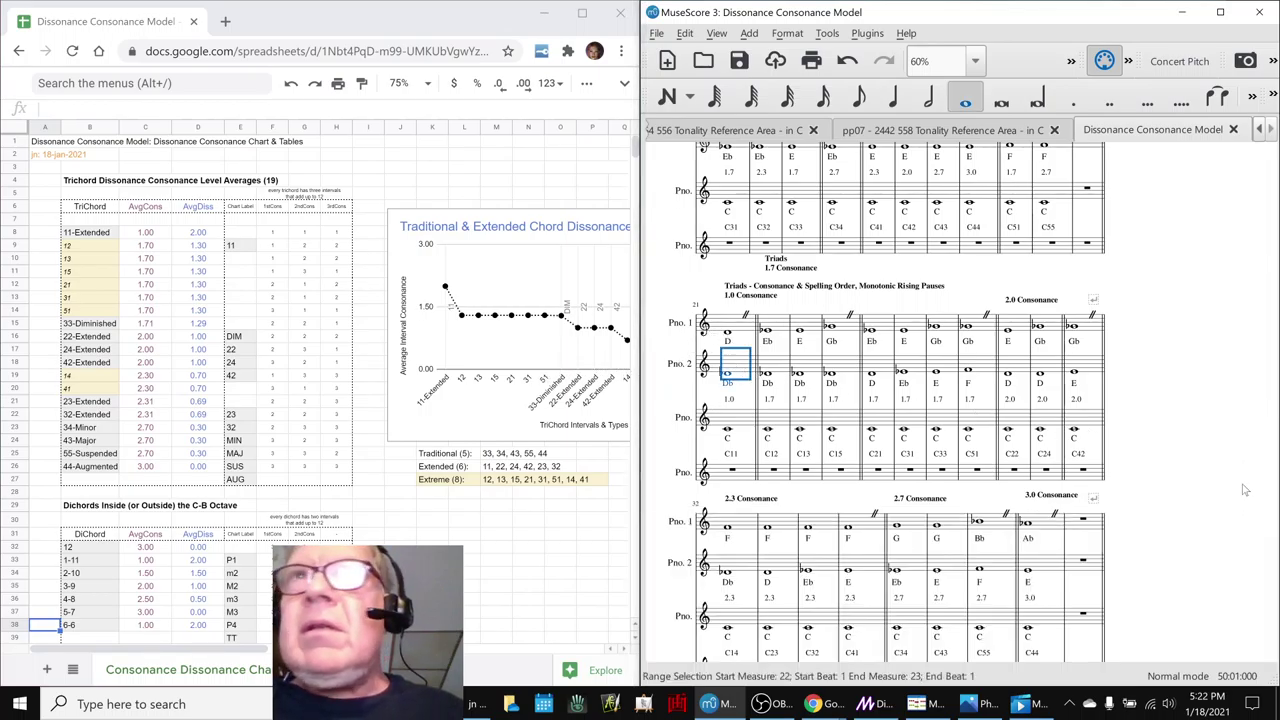
{"action": "key", "text": "Escape"}
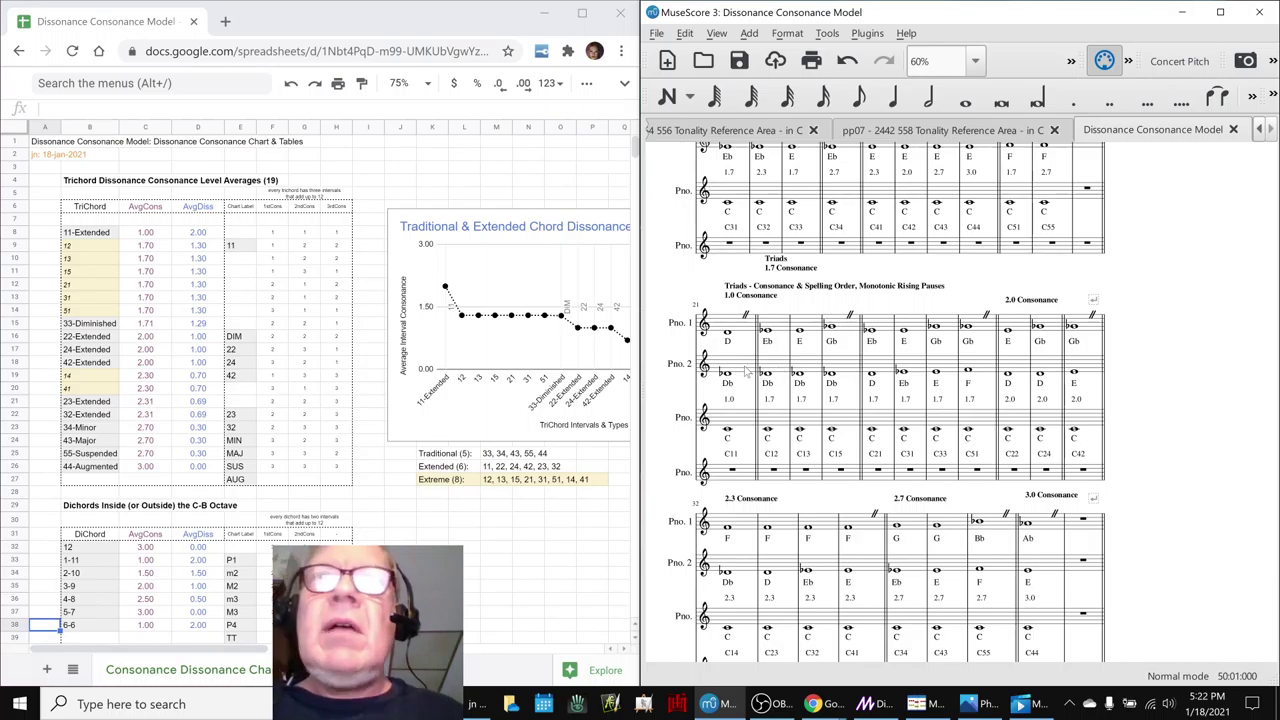
{"action": "left_click", "coordinate": [745, 370]}
{"action": "left_click", "coordinate": [1215, 420]}
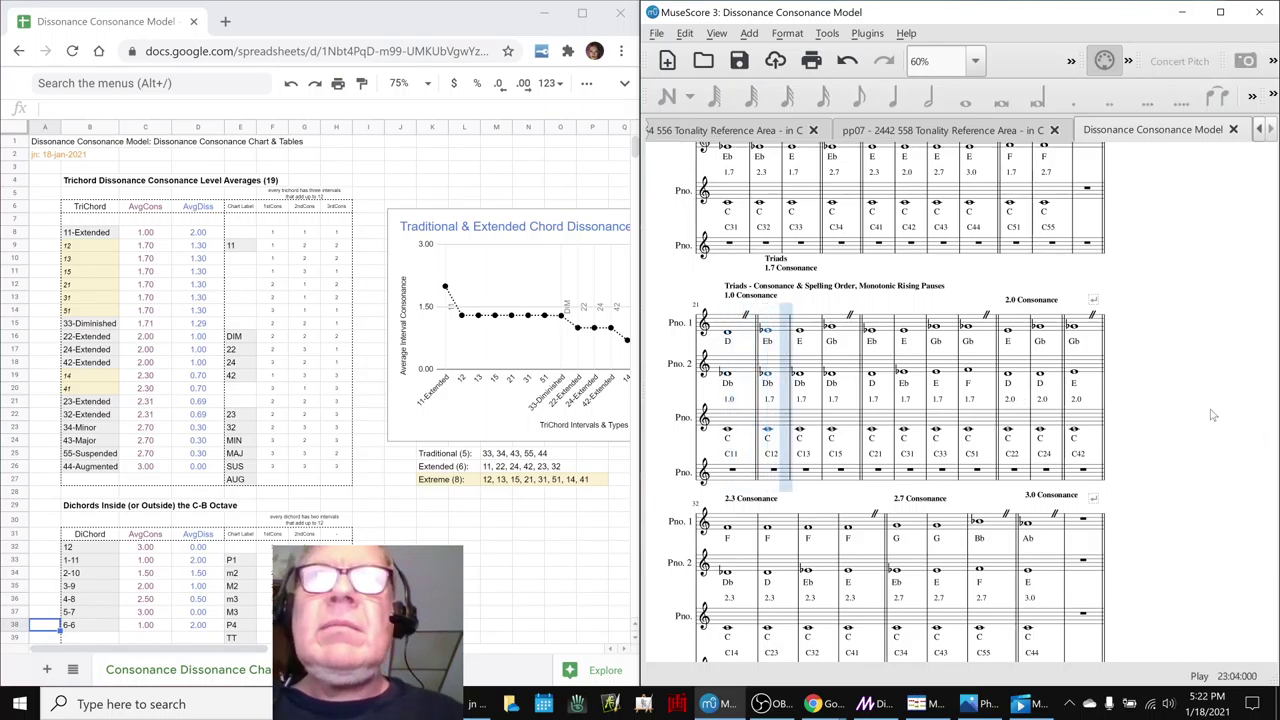
{"action": "key", "text": "space"}
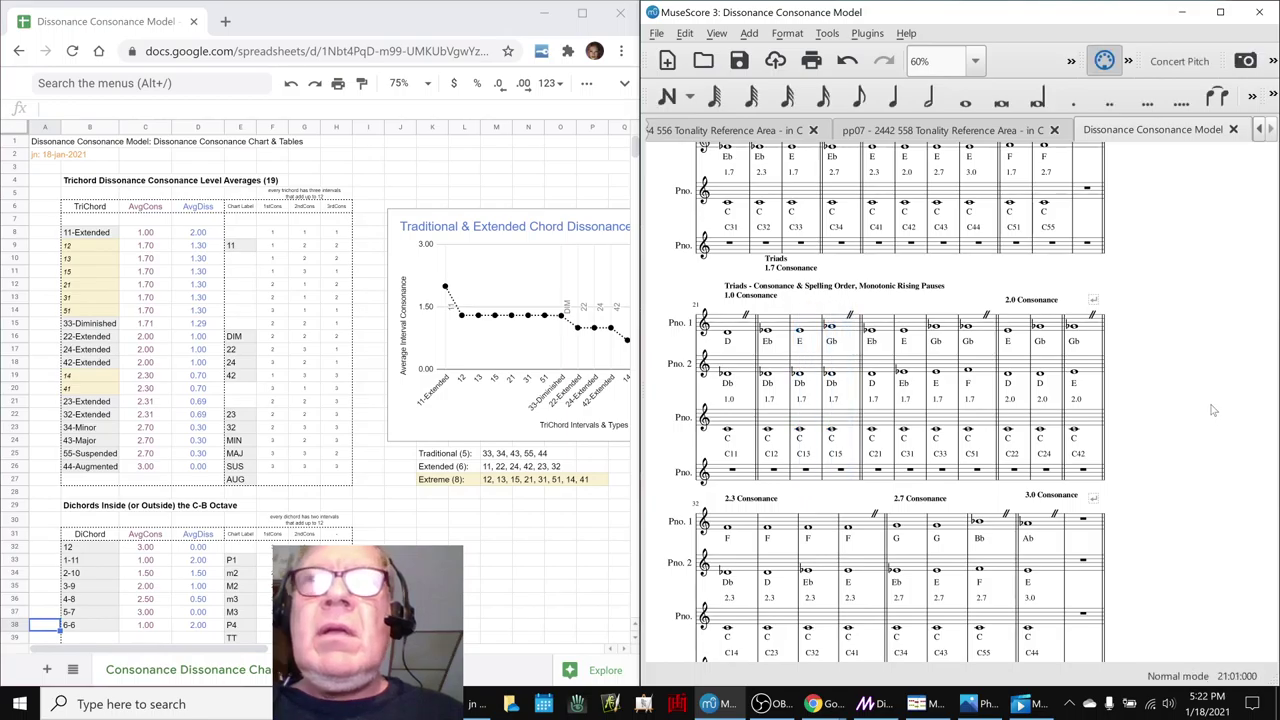
- Play the 2.7 consonance triad from measure 37, then select the first triad note in measure 2
{"action": "scroll", "coordinate": [1212, 410], "scroll_direction": "down", "scroll_amount": 3}
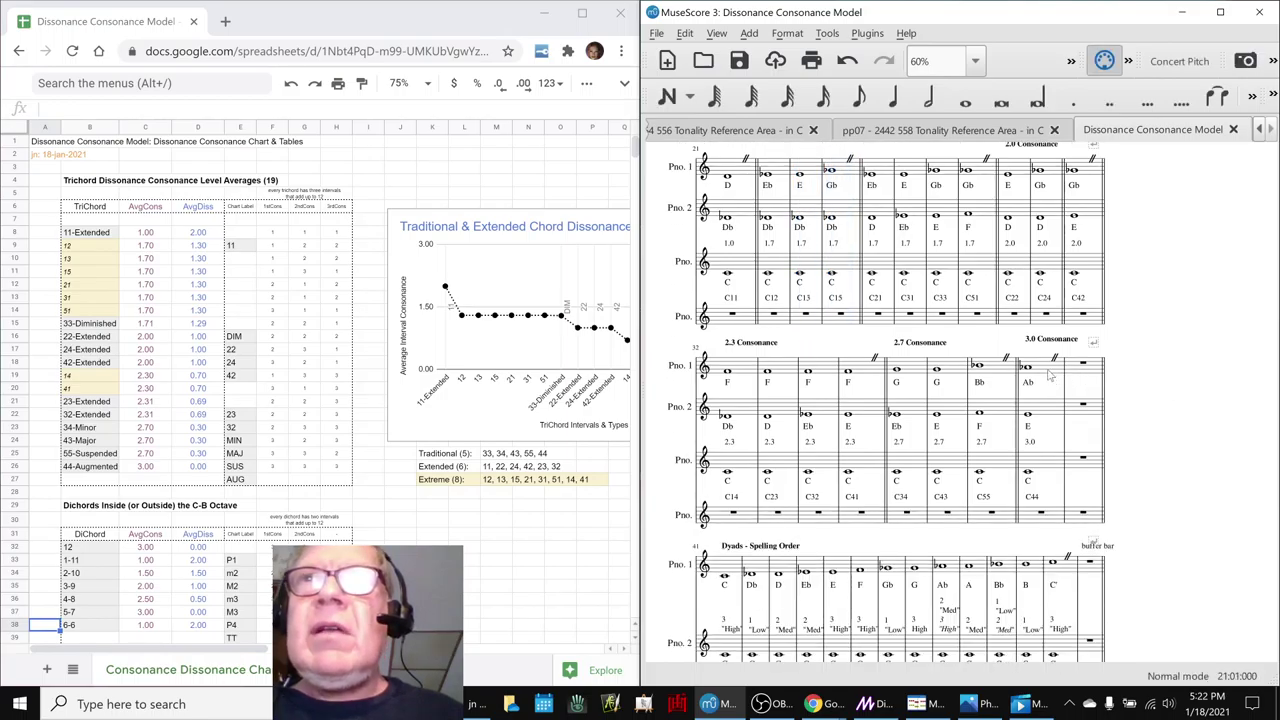
{"action": "left_click", "coordinate": [906, 371]}
{"action": "key", "text": "space"}
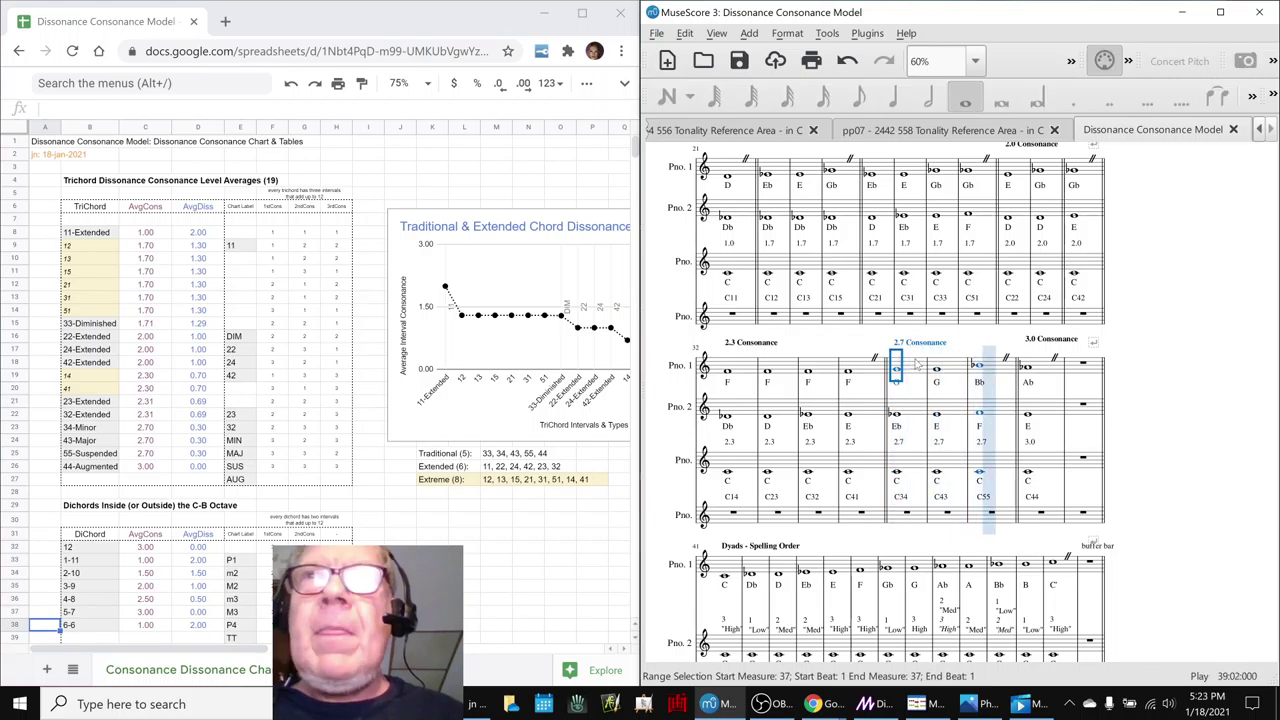
{"action": "key", "text": "space"}
{"action": "left_click", "coordinate": [1245, 413]}
{"action": "scroll", "coordinate": [1243, 413], "scroll_direction": "up", "scroll_amount": 10}
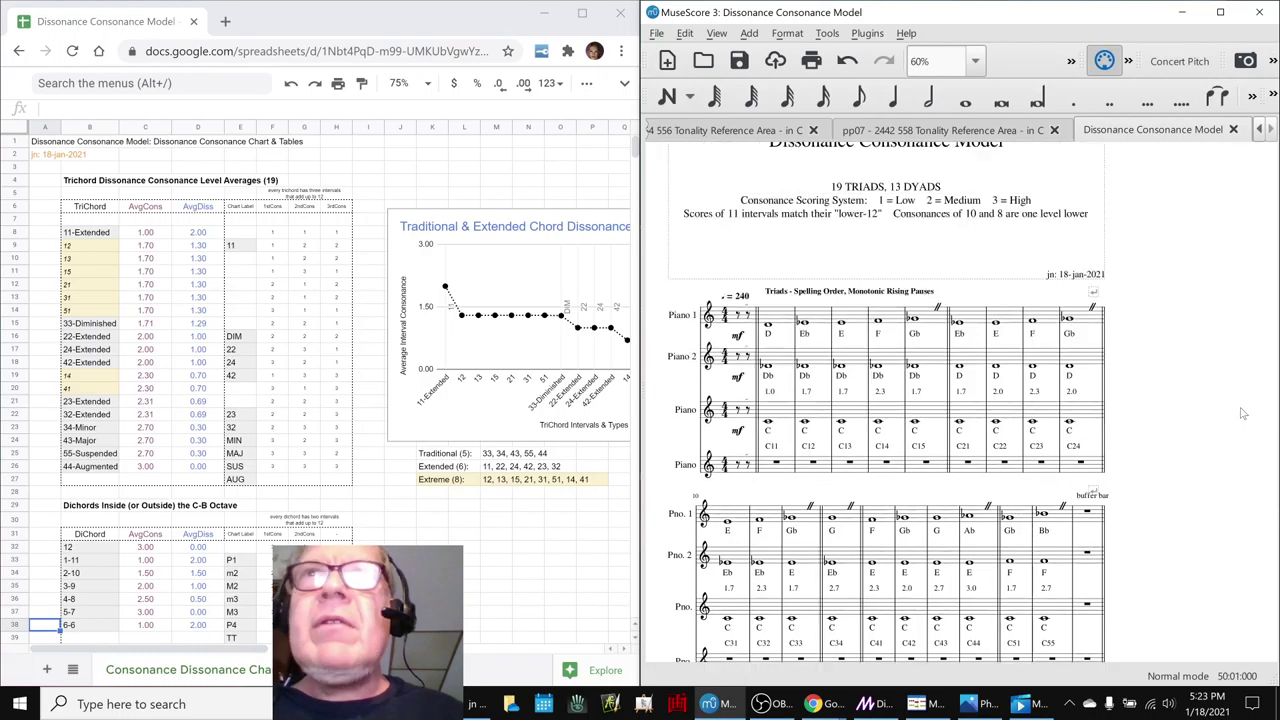
{"action": "left_click", "coordinate": [768, 320]}
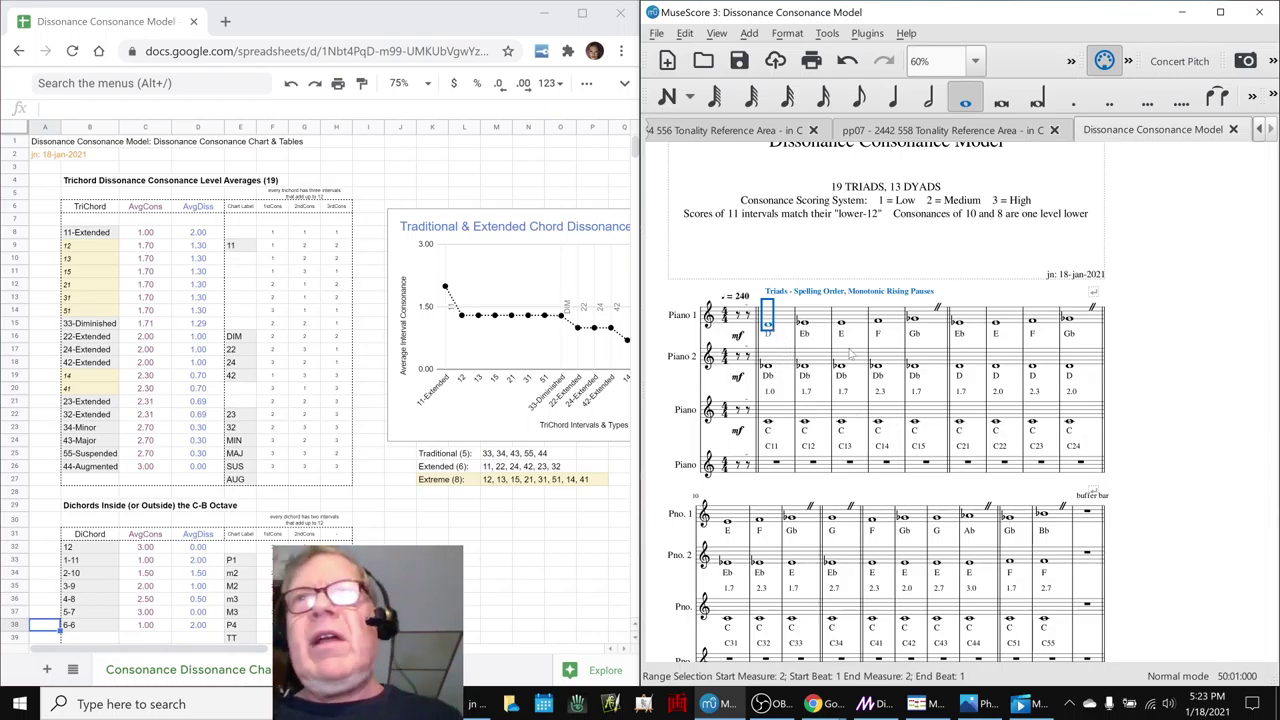
{"action": "key", "text": "Escape"}
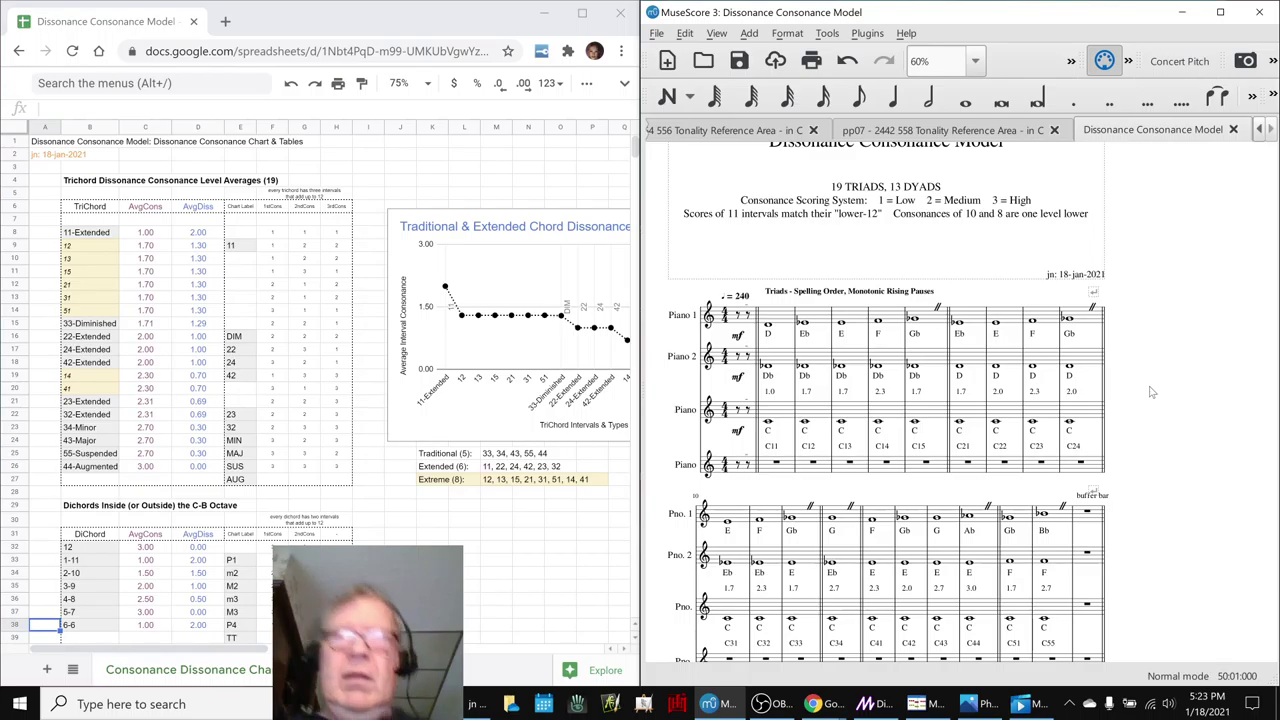
- Switch to Magic Music Visuals and play the Dissonance Consonance Model's MIDI input sources
{"action": "left_click", "coordinate": [876, 705]}
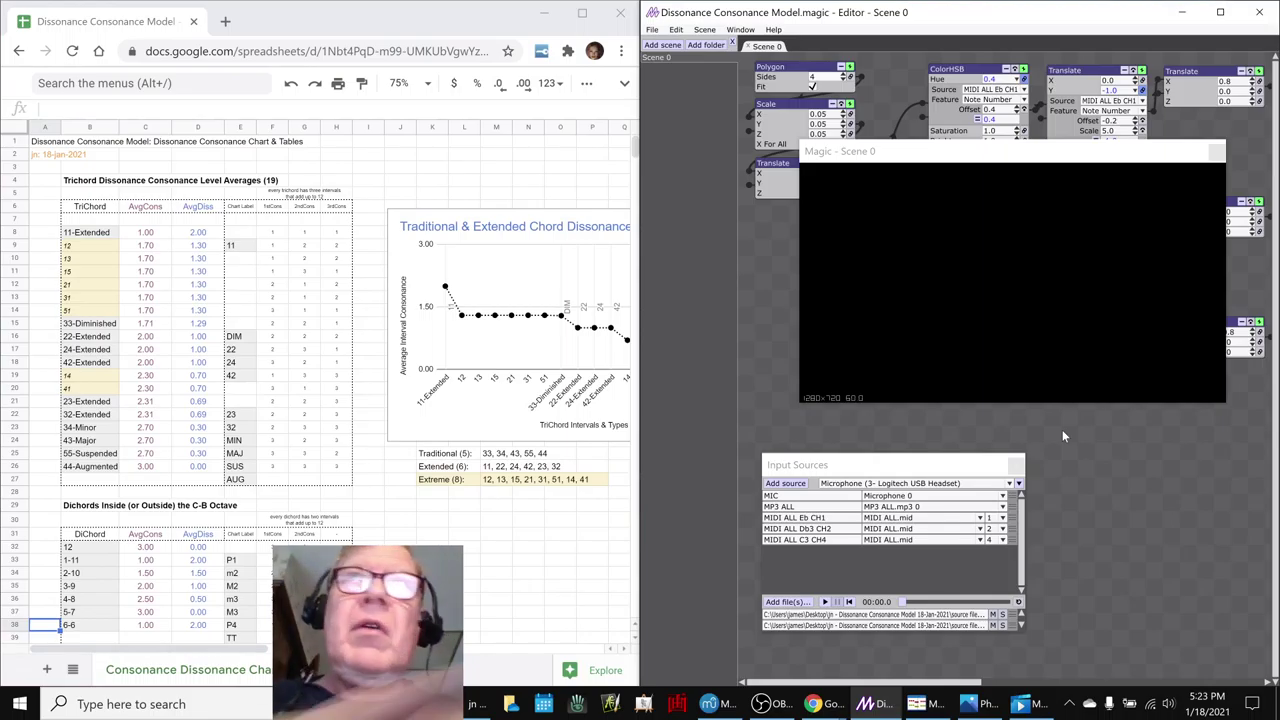
{"action": "key", "text": "space"}
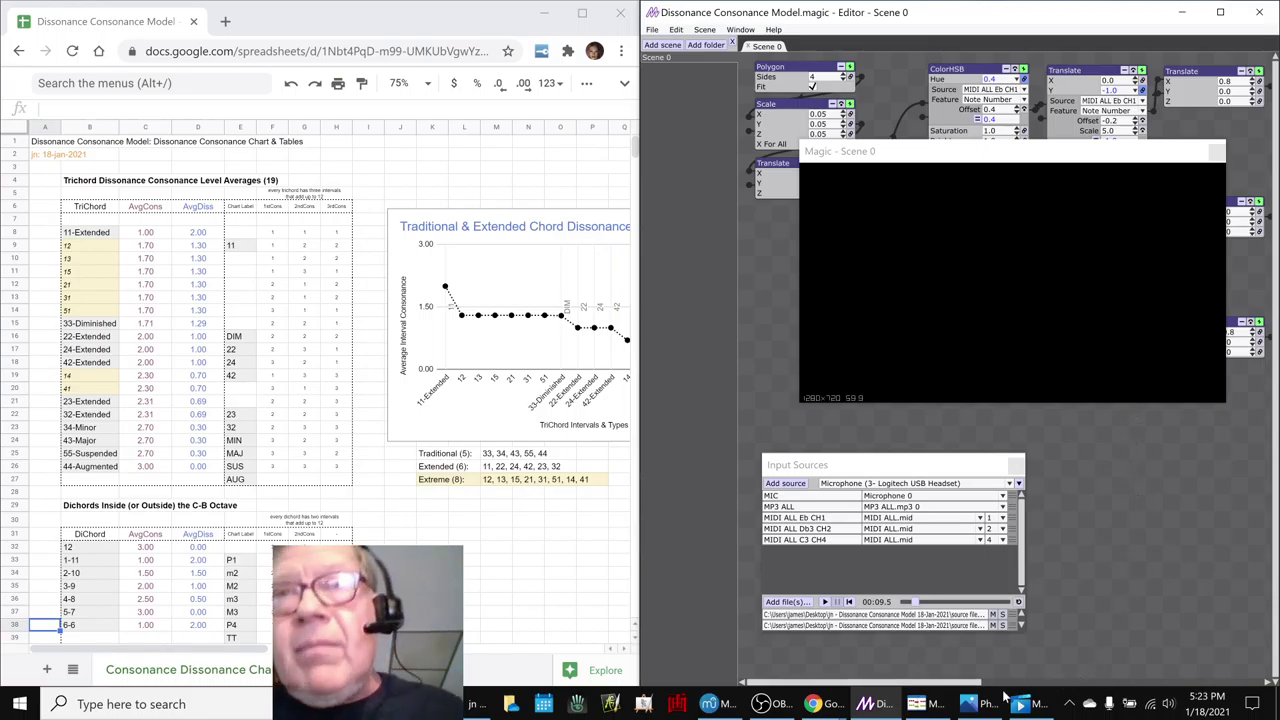
- Bring MAM2006 Player forward beside the repositioned Magic scene preview and start synchronized playback
{"action": "mouse_move", "coordinate": [995, 710]}
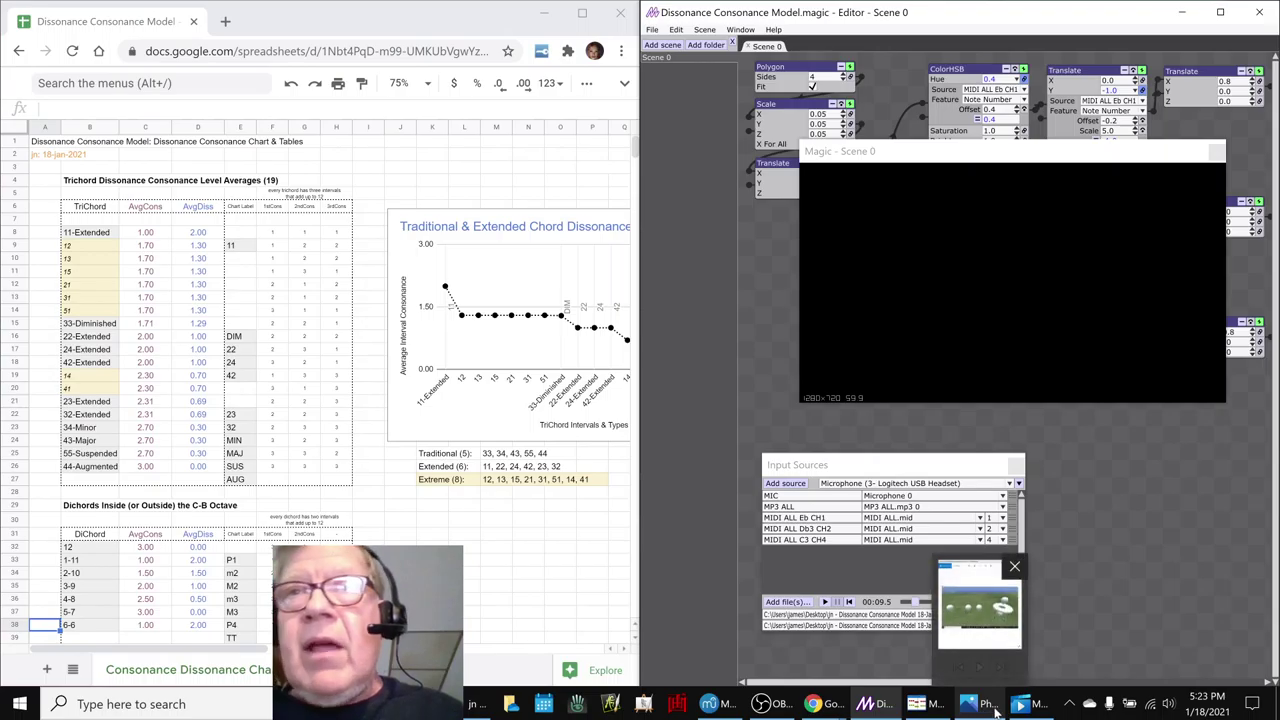
{"action": "left_click", "coordinate": [920, 704]}
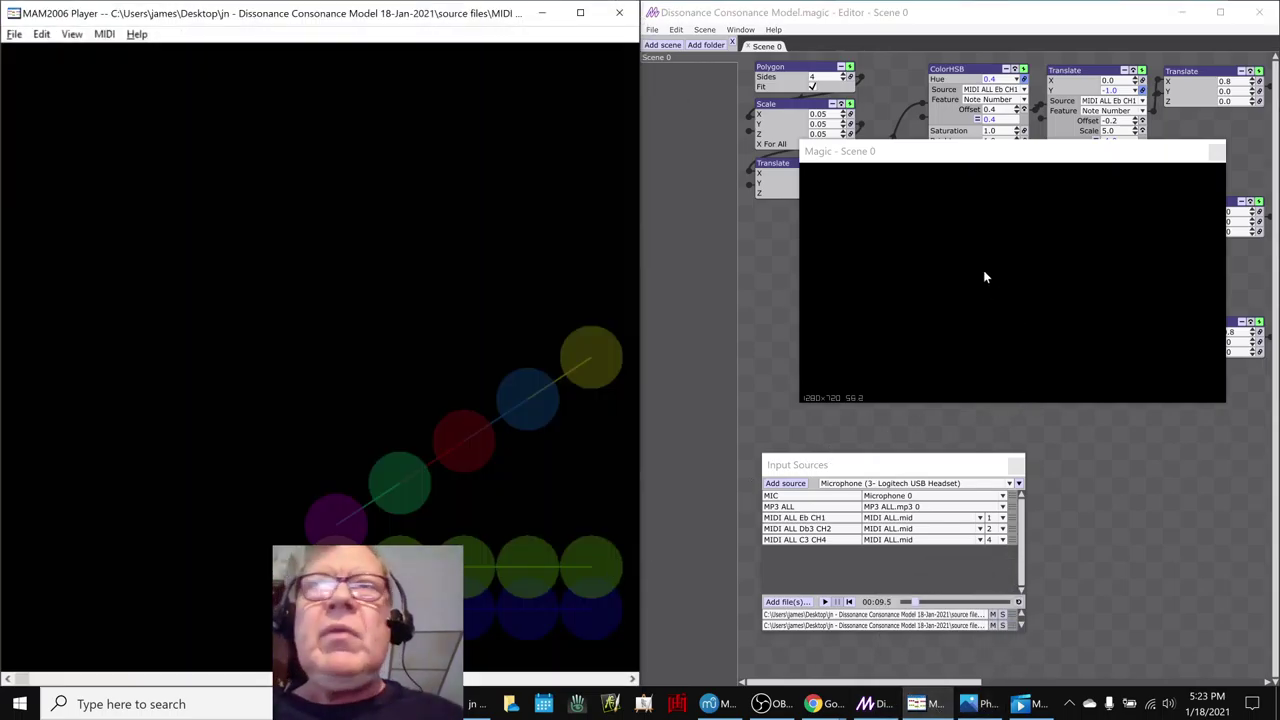
{"action": "left_click_drag", "start_coordinate": [952, 160], "coordinate": [965, 251]}
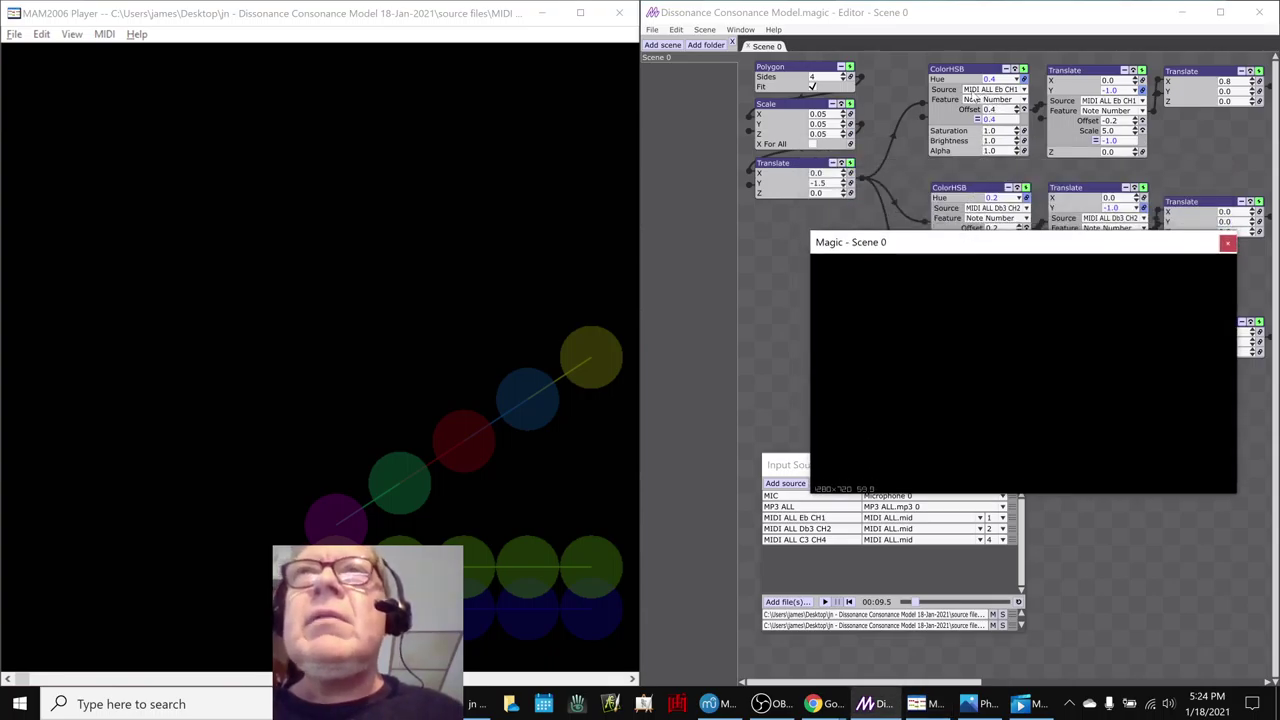
{"action": "left_click_drag", "start_coordinate": [982, 248], "coordinate": [965, 143]}
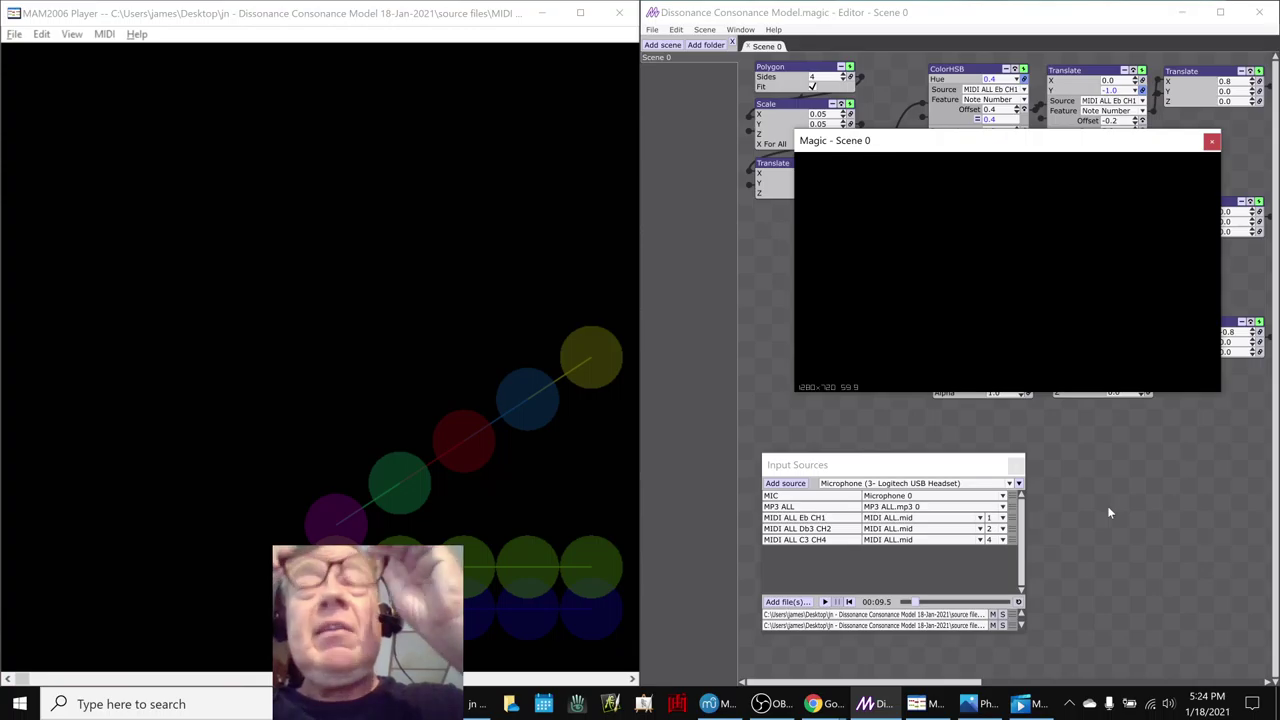
{"action": "left_click", "coordinate": [368, 22]}
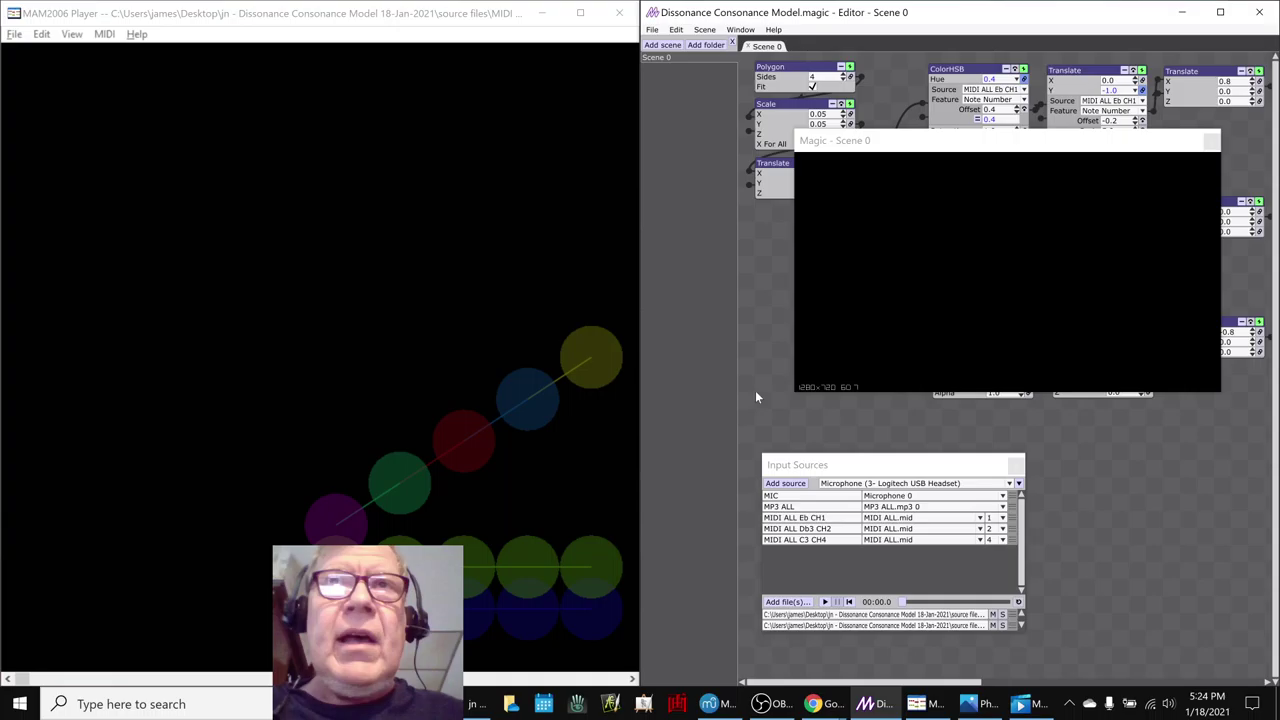
{"action": "key", "text": "space"}
- Watch the triads play in both windows, pausing and resuming, until playback stops at 00:21.8
{"action": "left_click", "coordinate": [37, 283]}
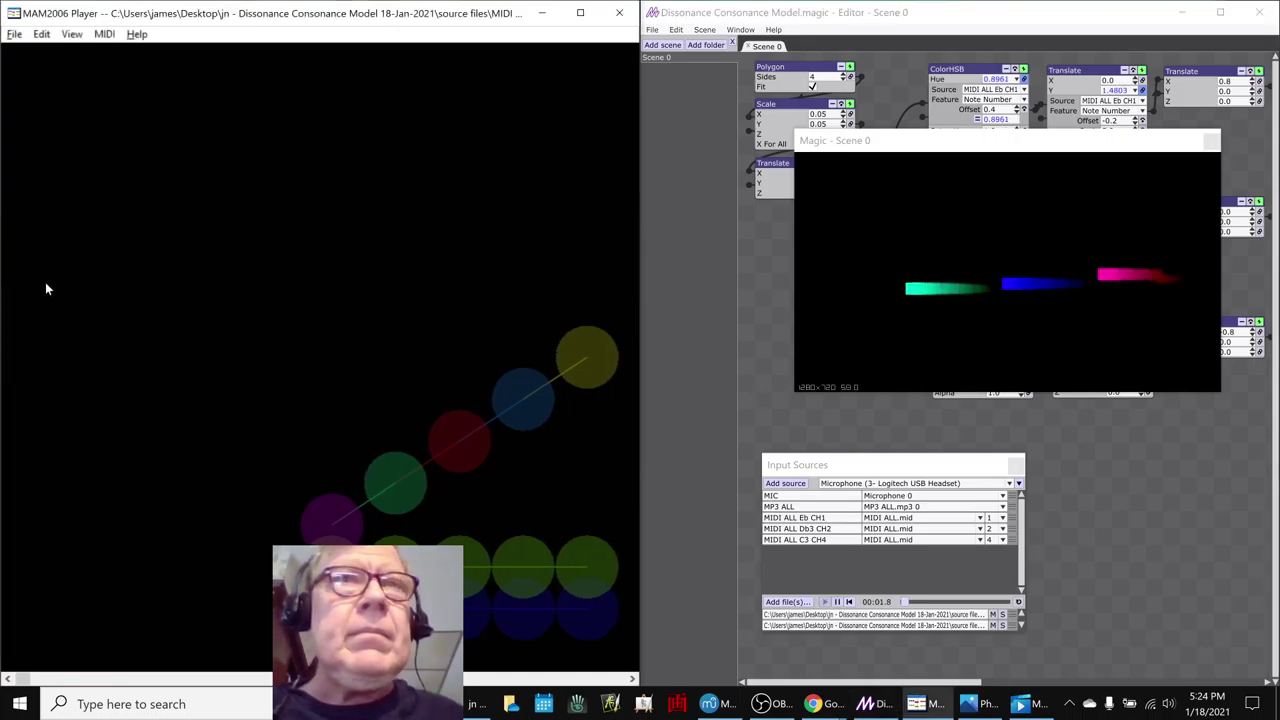
{"action": "left_click", "coordinate": [756, 422]}
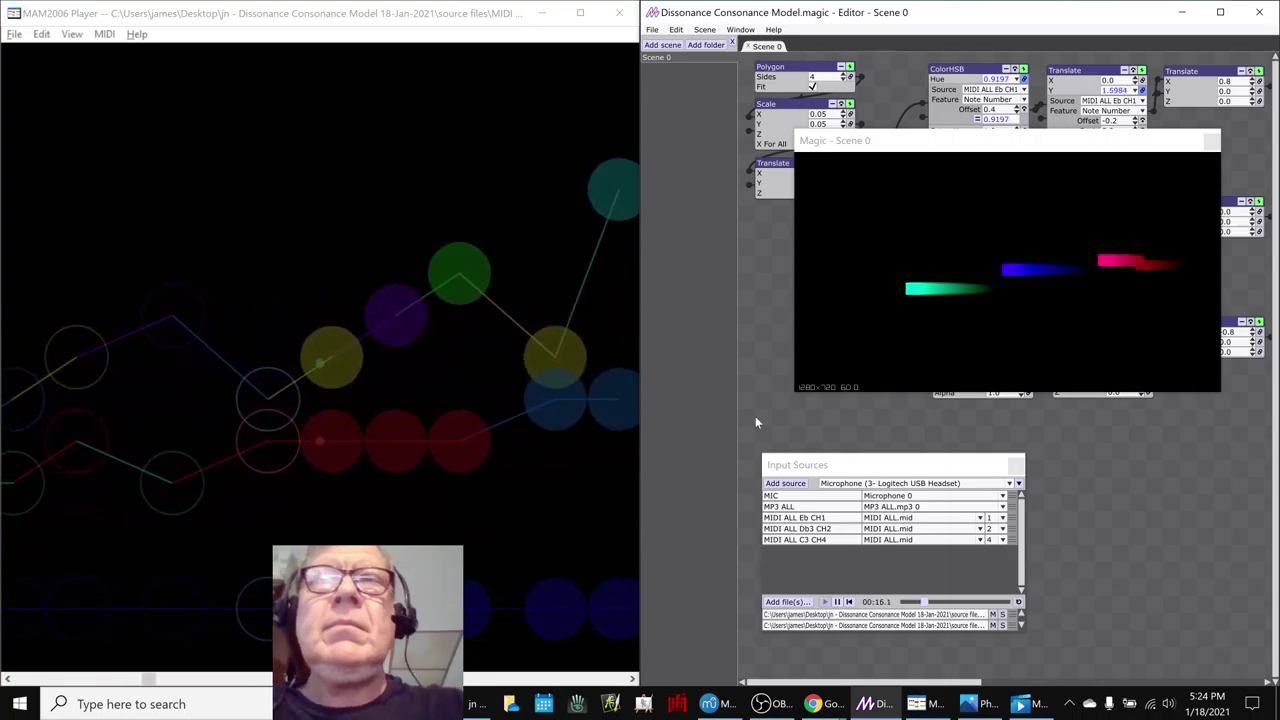
{"action": "key", "text": "space"}
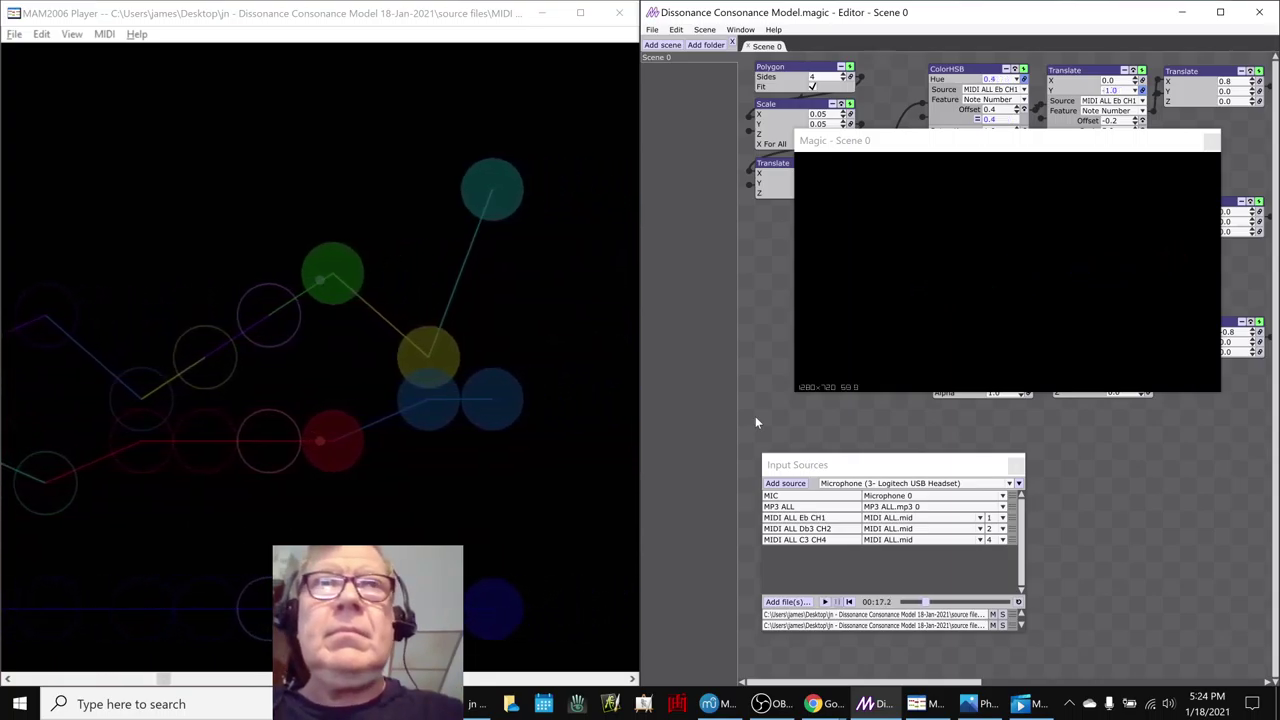
{"action": "key", "text": "space"}
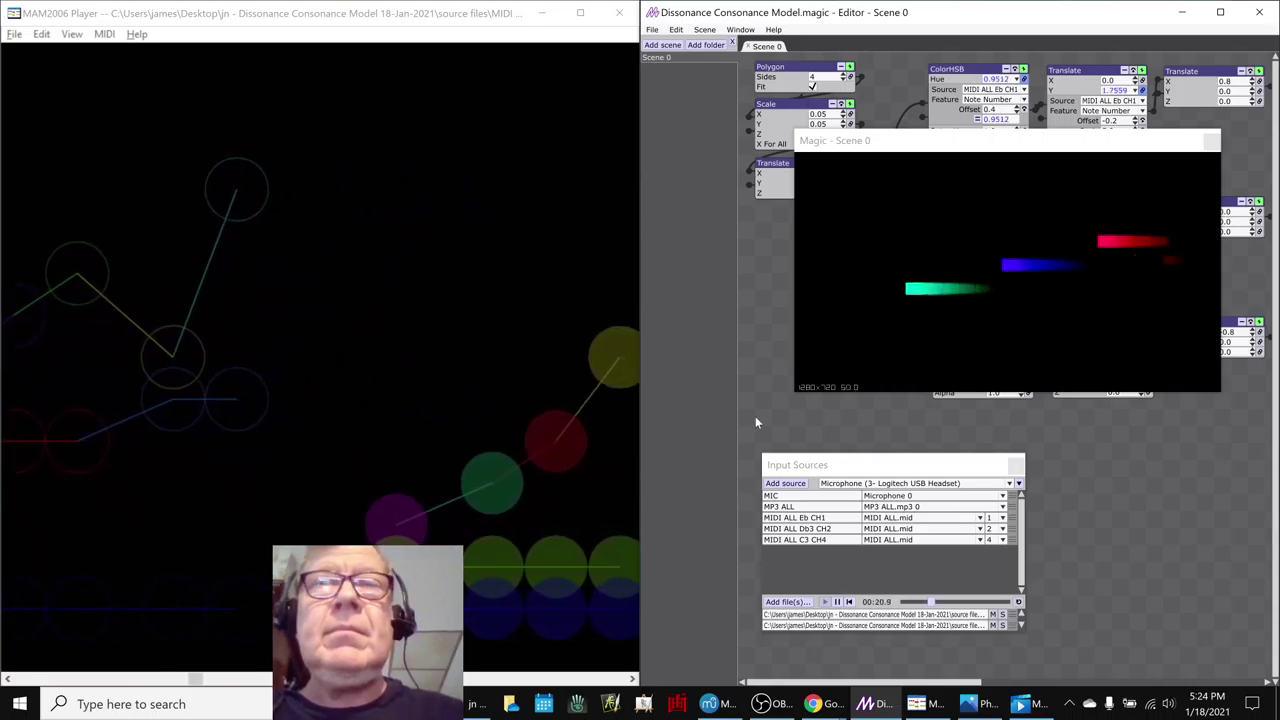
{"action": "key", "text": "space"}
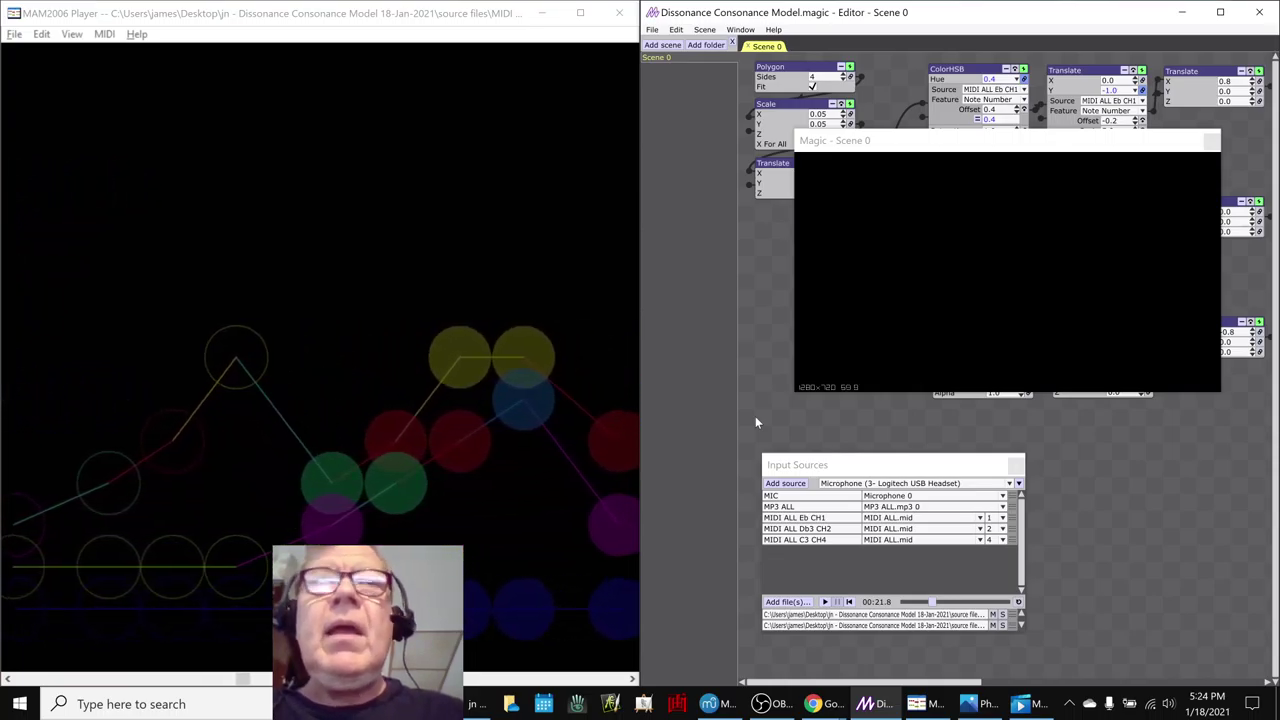
{"action": "left_click", "coordinate": [455, 222]}
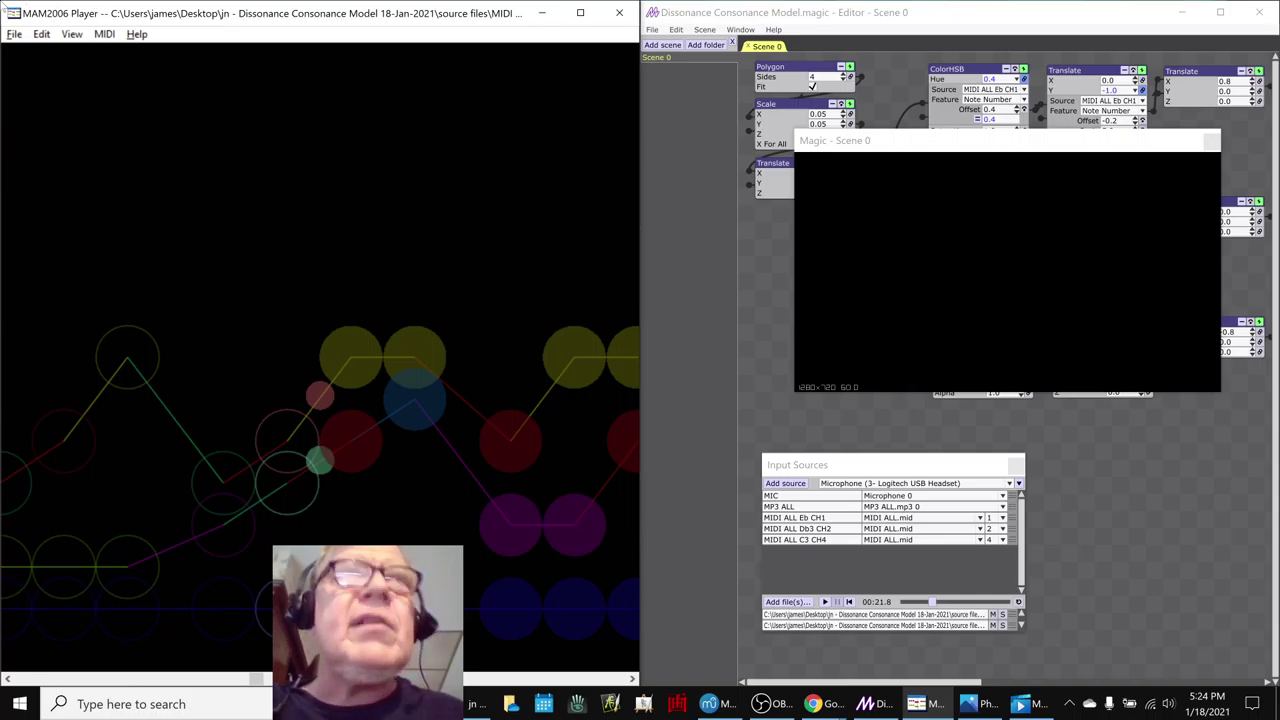
- Set display type to piano roll (MAM), colour by part (MIDI track/channel), and start playback
{"action": "left_click", "coordinate": [78, 36]}
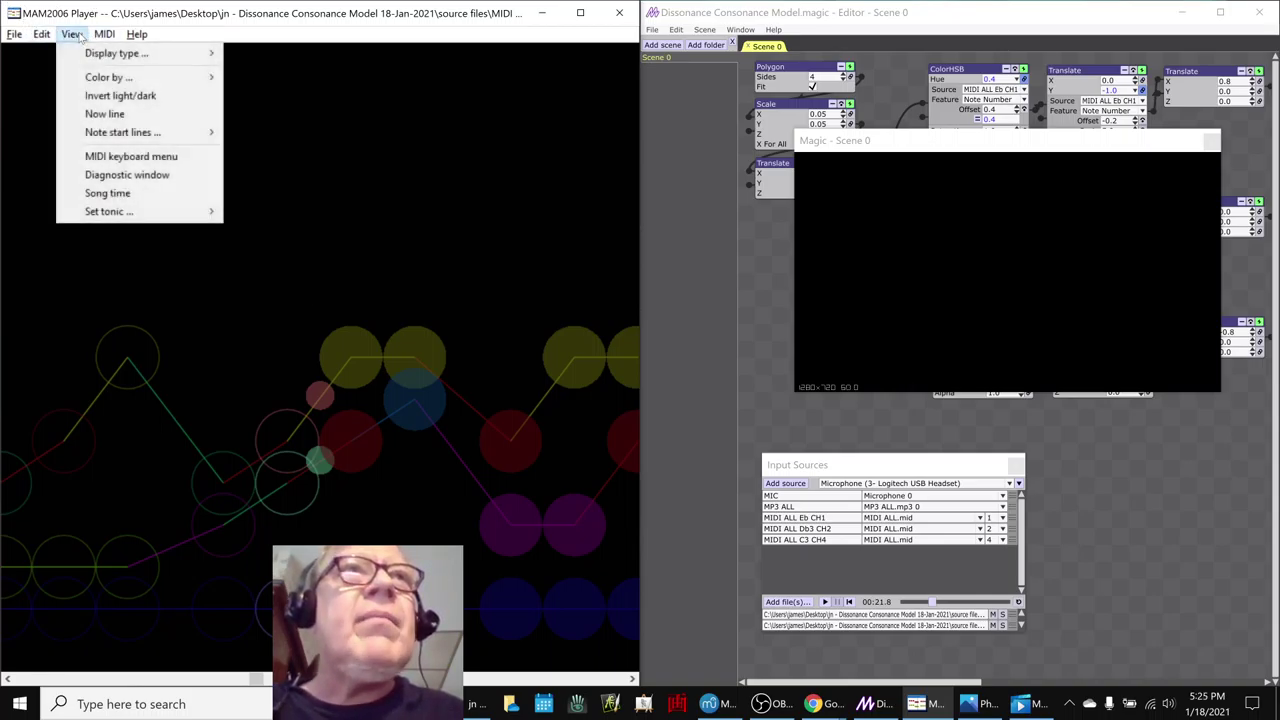
{"action": "mouse_move", "coordinate": [115, 53]}
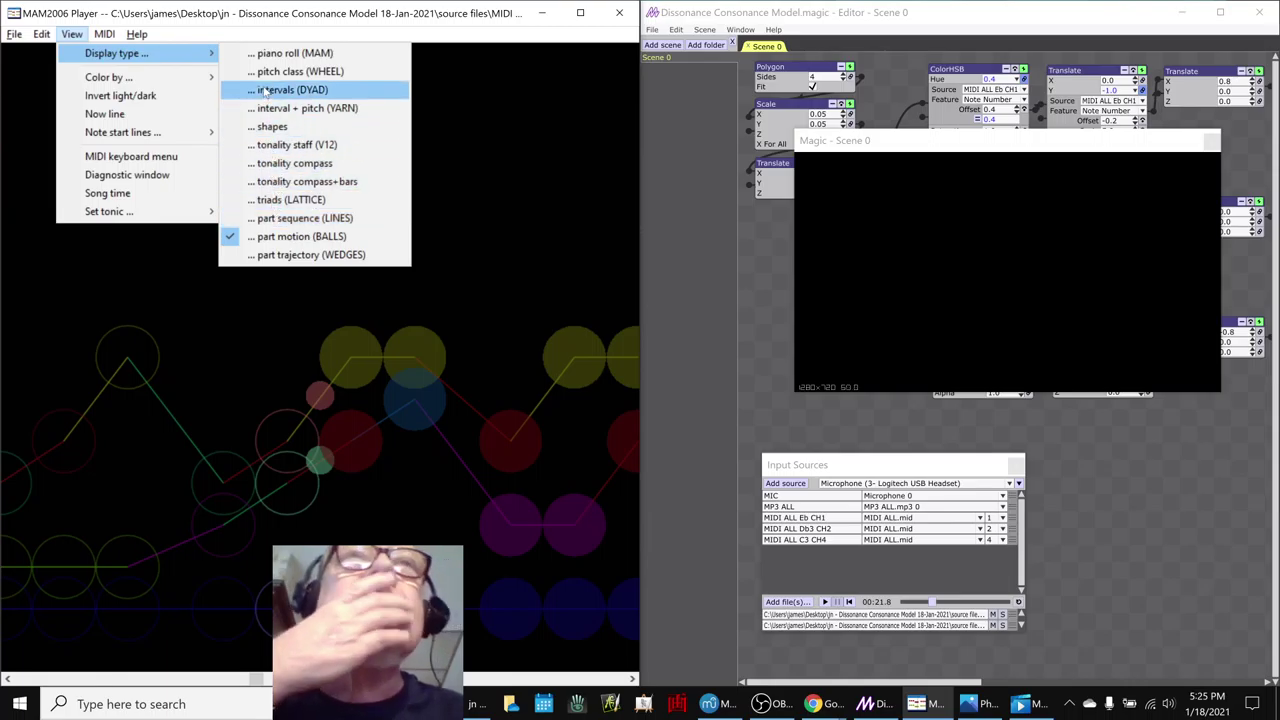
{"action": "left_click", "coordinate": [285, 53]}
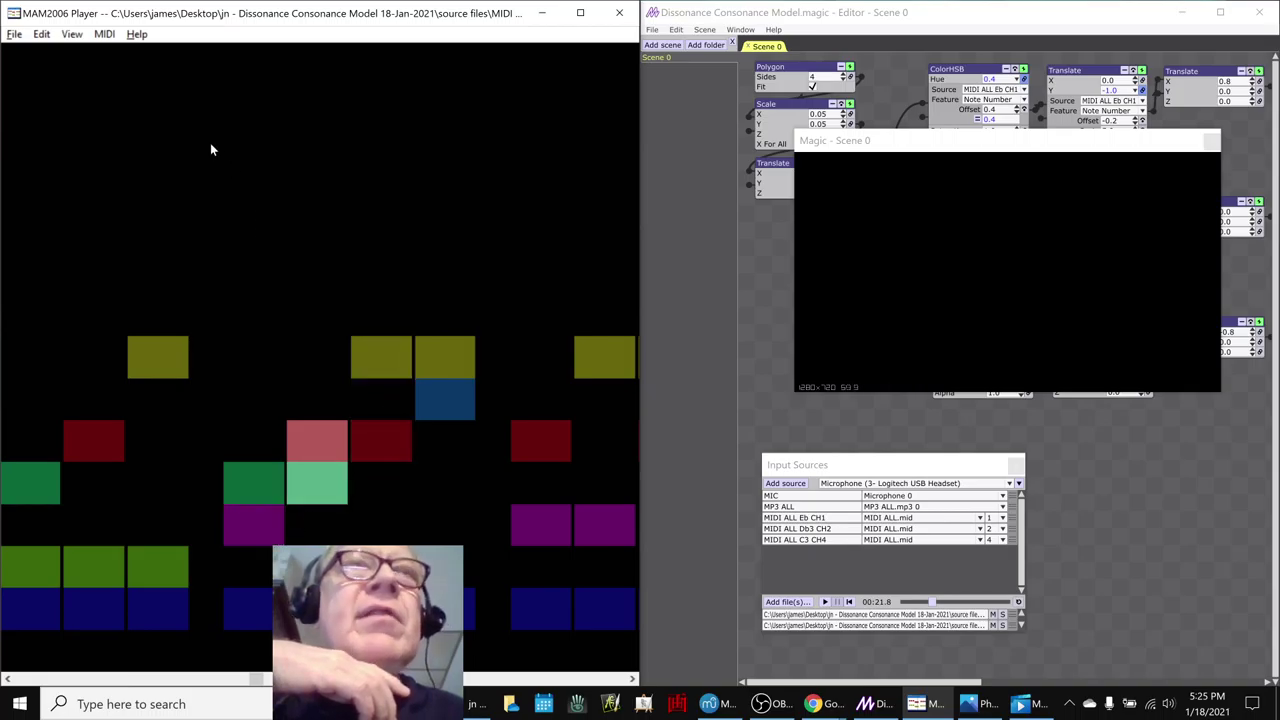
{"action": "left_click", "coordinate": [84, 40]}
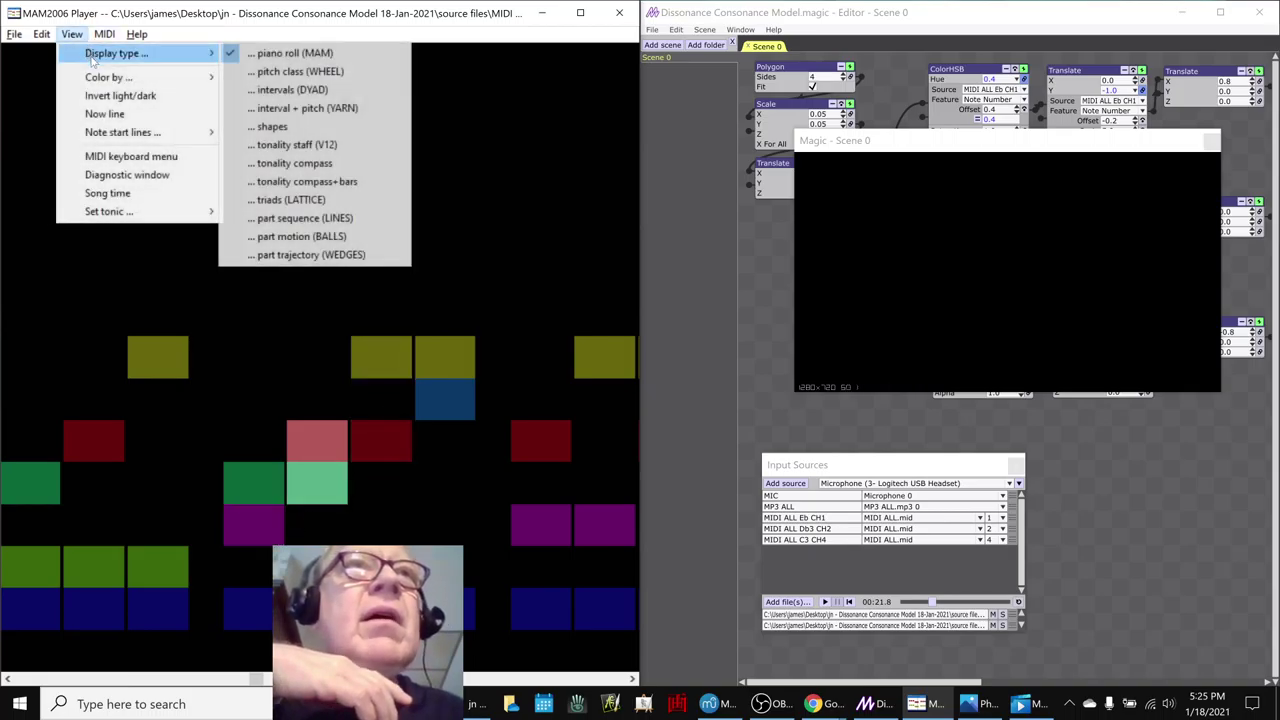
{"action": "mouse_move", "coordinate": [143, 77]}
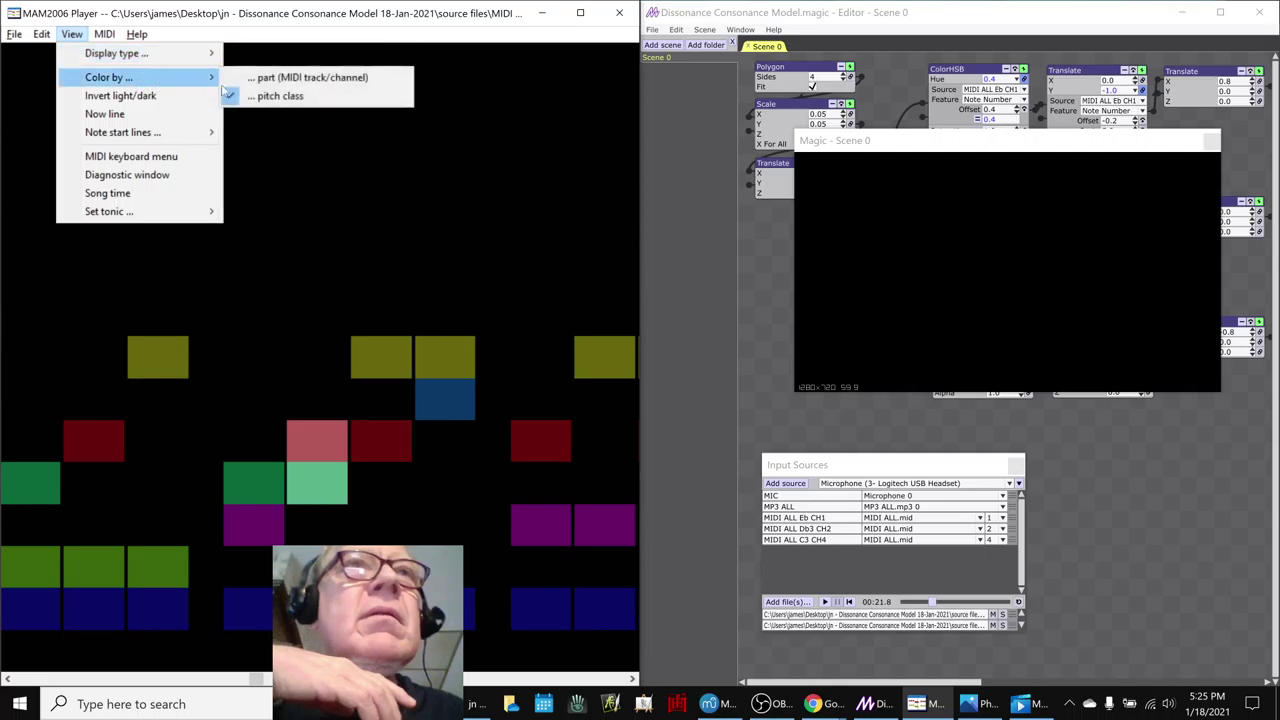
{"action": "left_click", "coordinate": [270, 78]}
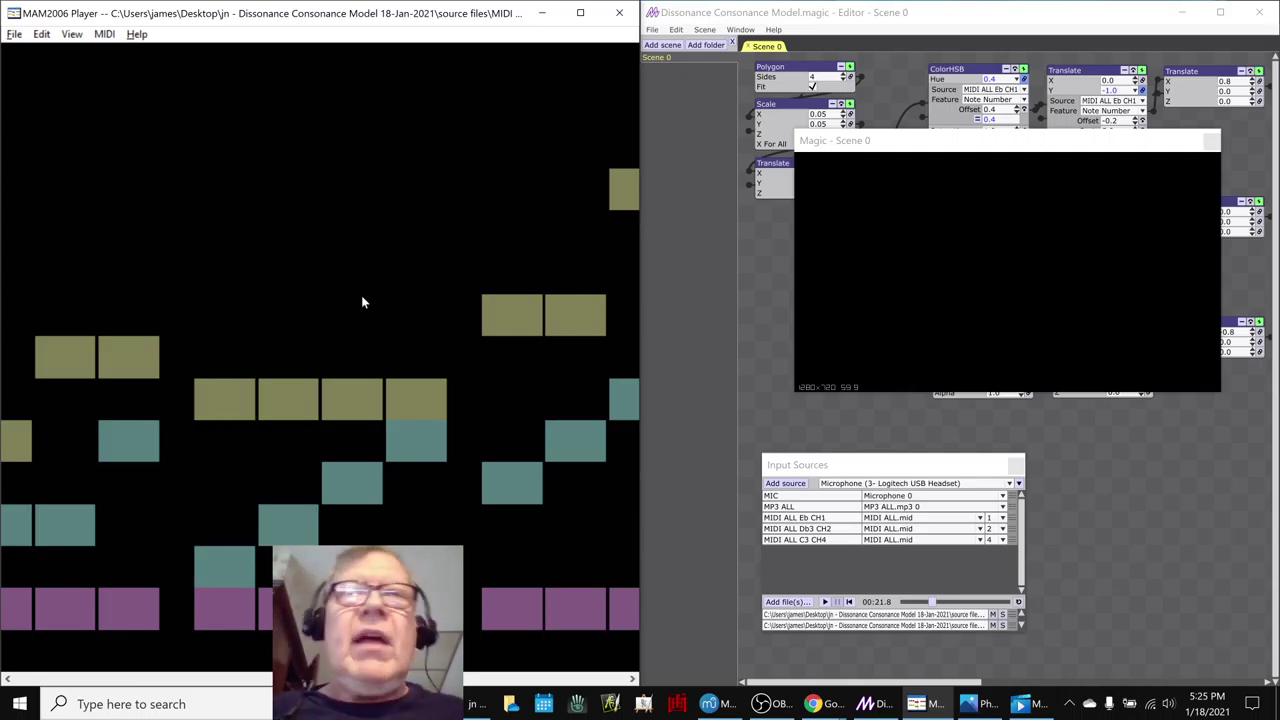
{"action": "left_click", "coordinate": [386, 290]}
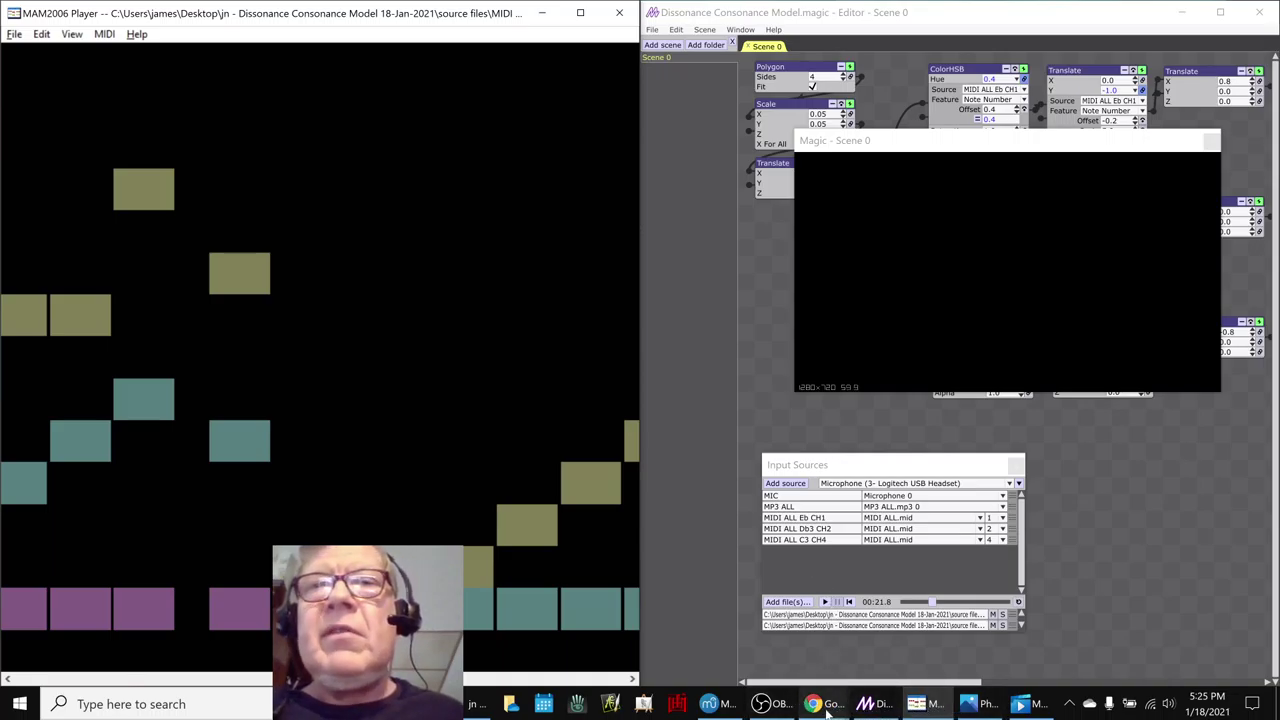
{"action": "mouse_move", "coordinate": [827, 708]}
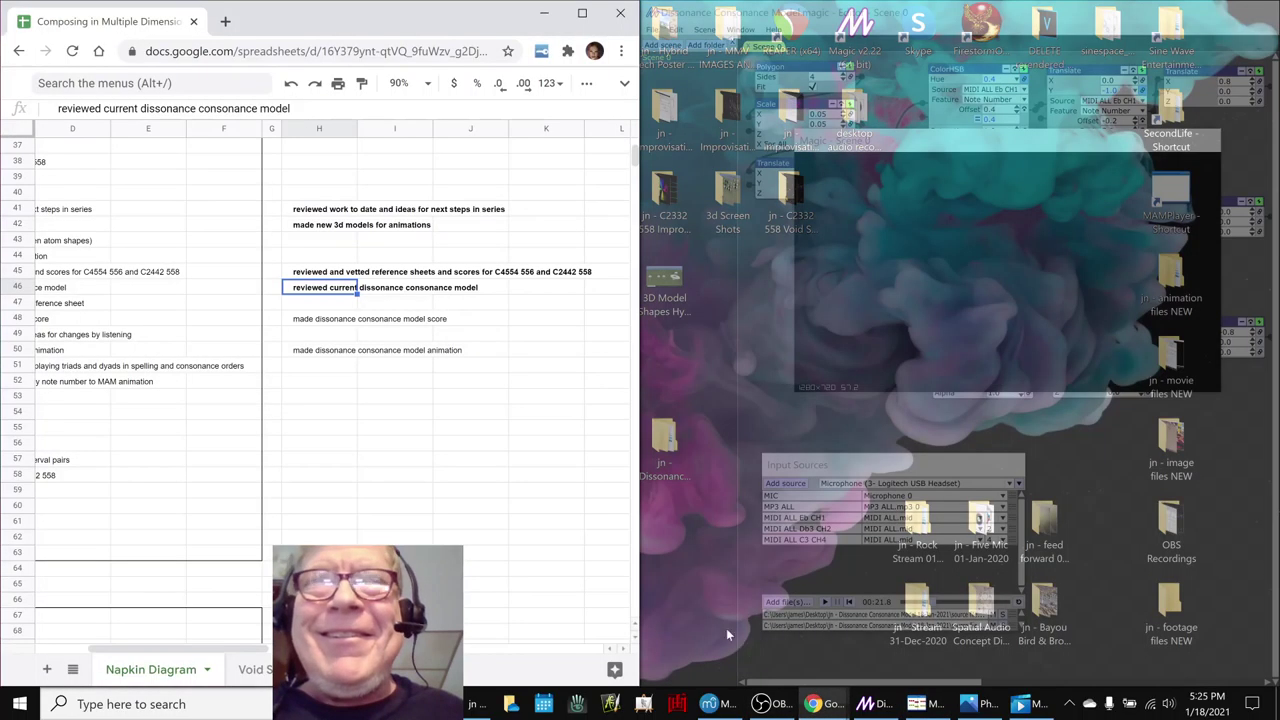
- Bold the model score note in H48 and the animation note in H50
{"action": "left_click", "coordinate": [726, 628]}
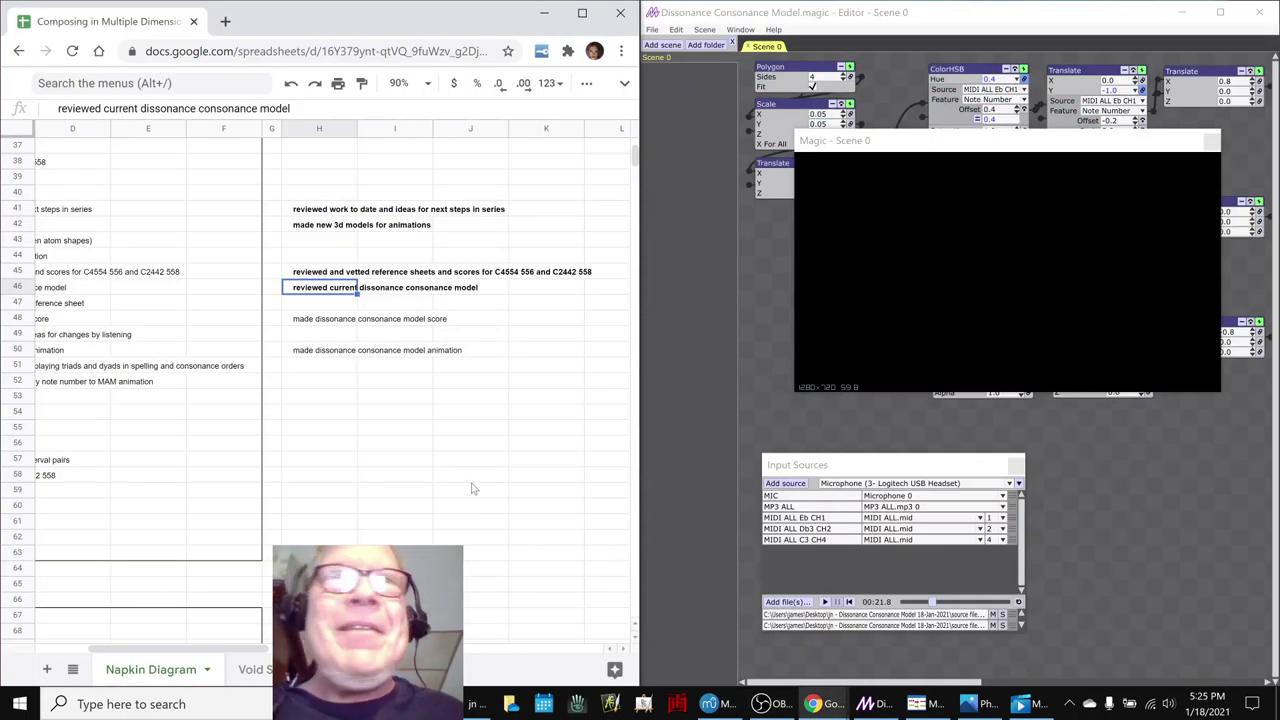
{"action": "left_click", "coordinate": [298, 322]}
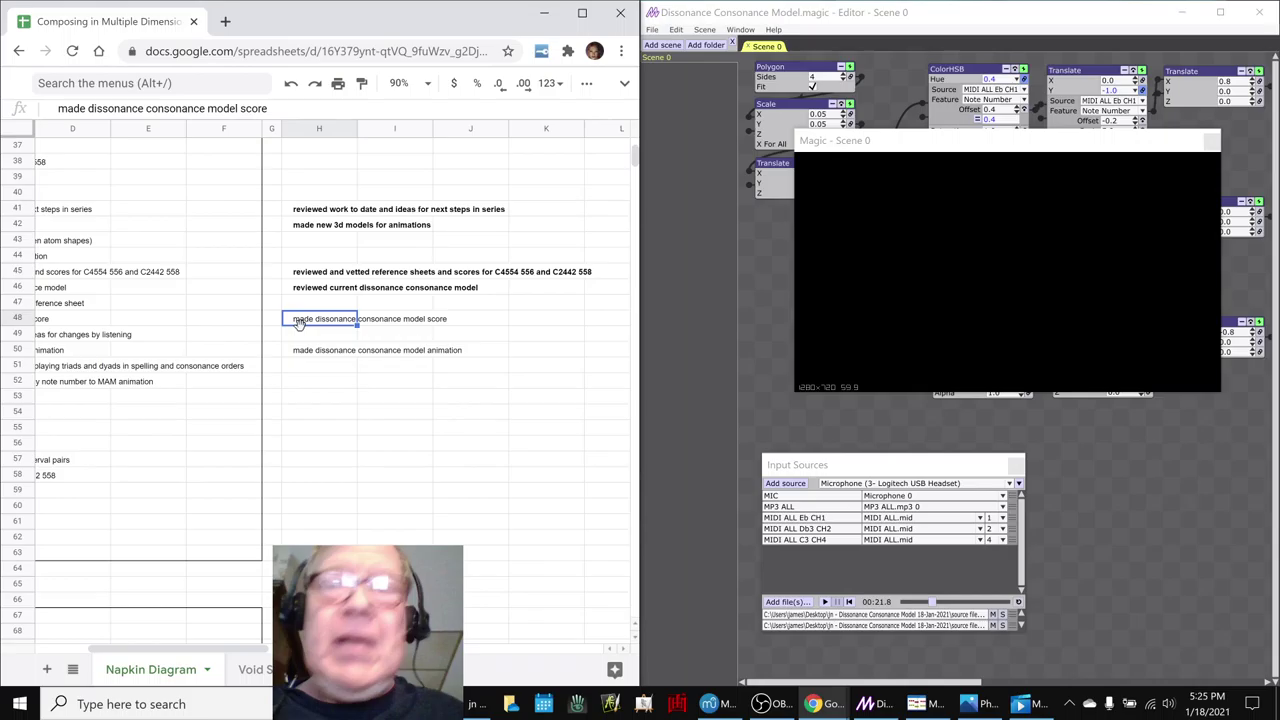
{"action": "key", "text": "ctrl+b"}
{"action": "key", "text": "Down"}
{"action": "key", "text": "Down"}
{"action": "key", "text": "ctrl+b"}
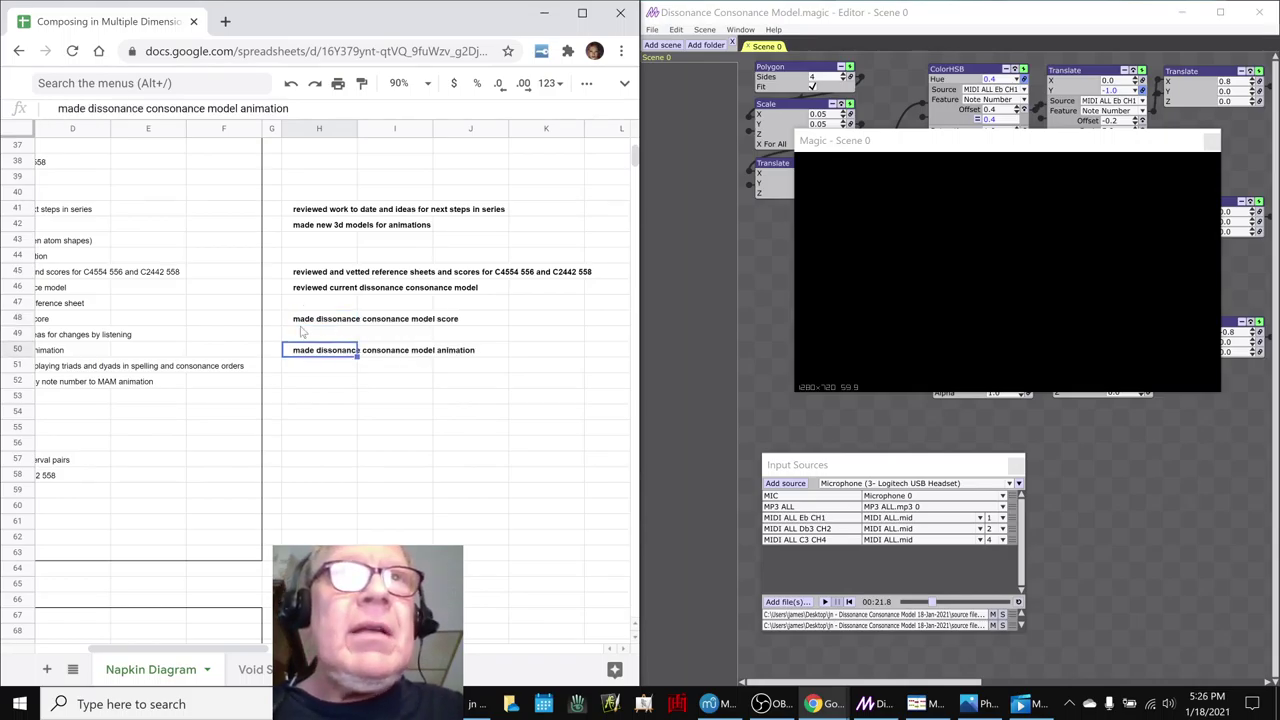
{"action": "key", "text": "Up"}
{"action": "key", "text": "Up"}
{"action": "key", "text": "Up"}
{"action": "key", "text": "Up"}
{"action": "key", "text": "Up"}
{"action": "key", "text": "Up"}
{"action": "key", "text": "Up"}
{"action": "key", "text": "Up"}
{"action": "key", "text": "Up"}
{"action": "key", "text": "Up"}
{"action": "key", "text": "Up"}
{"action": "key", "text": "Up"}
{"action": "key", "text": "Up"}
{"action": "key", "text": "Up"}
{"action": "key", "text": "Up"}
{"action": "key", "text": "Up"}
{"action": "key", "text": "Up"}
{"action": "key", "text": "Up"}
{"action": "key", "text": "Up"}
{"action": "key", "text": "Up"}
{"action": "key", "text": "Up"}
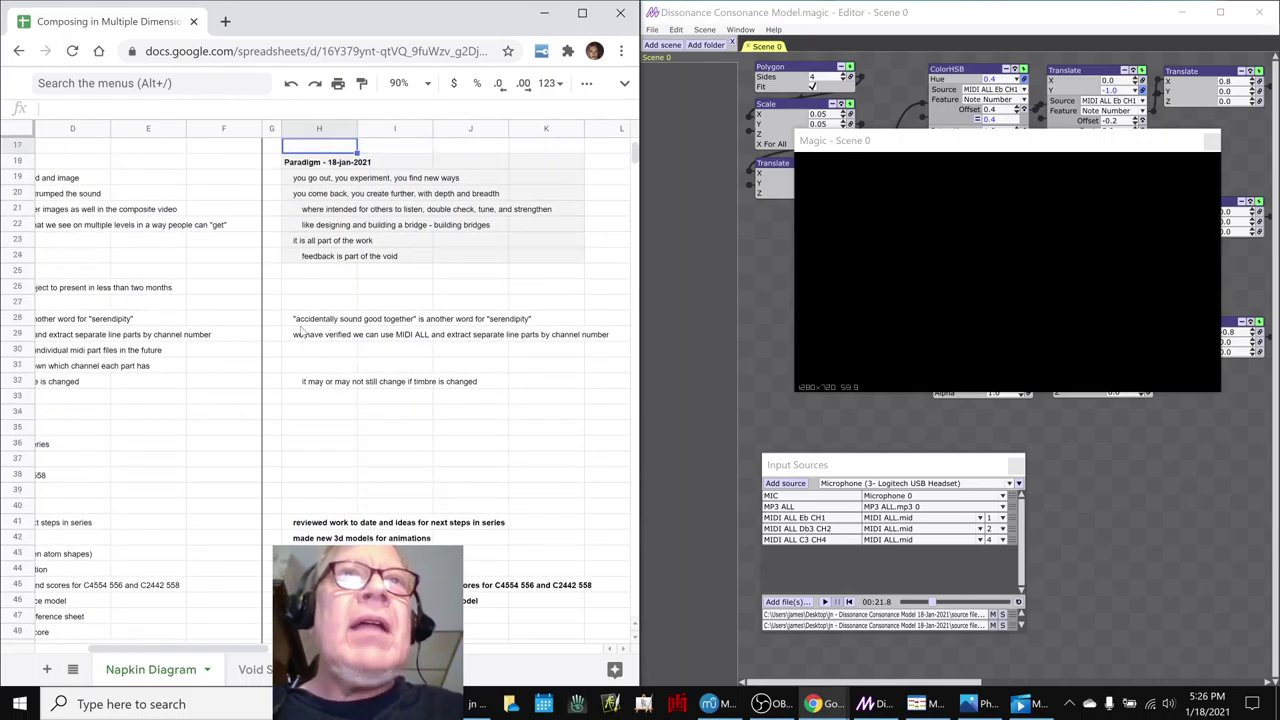
{"action": "key", "text": "Up"}
- Bold the serendipity line in H28 and the MIDI ALL line in H29, then bring up the score
{"action": "key", "text": "Down"}
{"action": "key", "text": "Down"}
{"action": "key", "text": "Down"}
{"action": "key", "text": "Down"}
{"action": "key", "text": "Down"}
{"action": "key", "text": "Down"}
{"action": "key", "text": "Down"}
{"action": "key", "text": "Down"}
{"action": "key", "text": "Down"}
{"action": "key", "text": "Down"}
{"action": "key", "text": "Down"}
{"action": "key", "text": "Down"}
{"action": "key", "text": "Down"}
{"action": "key", "text": "Down"}
{"action": "key", "text": "Down"}
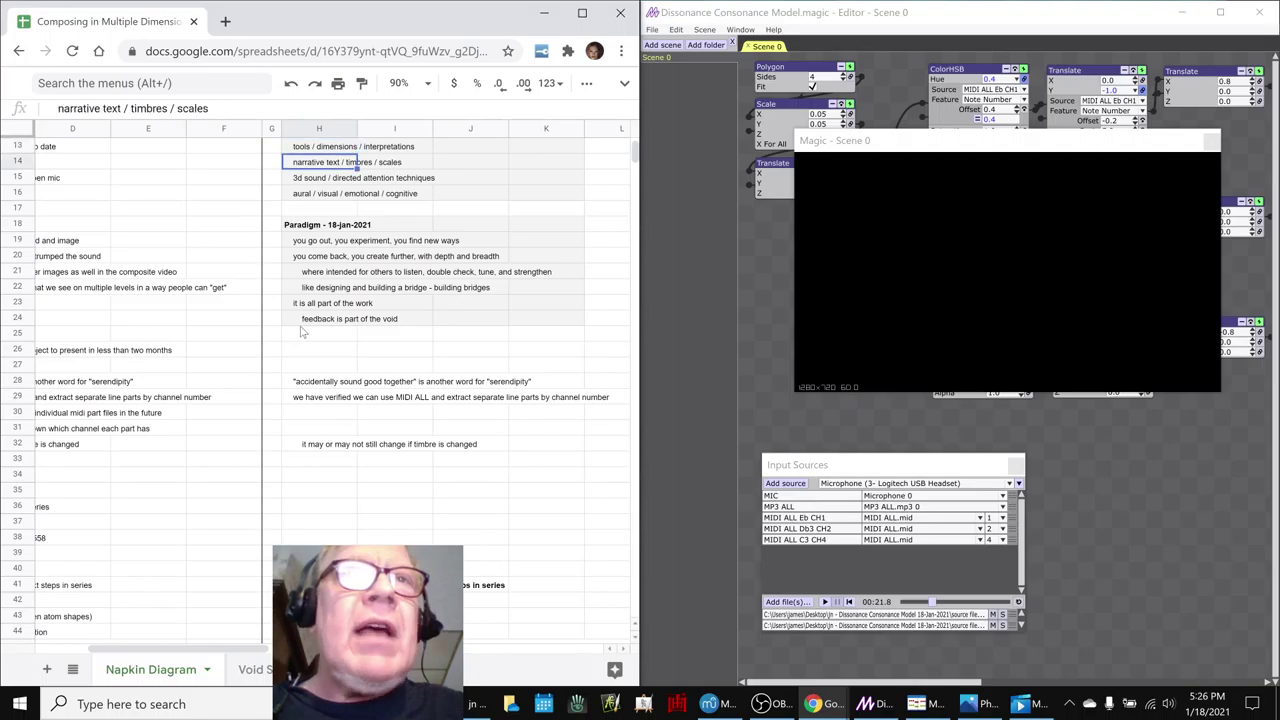
{"action": "key", "text": "ctrl+b"}
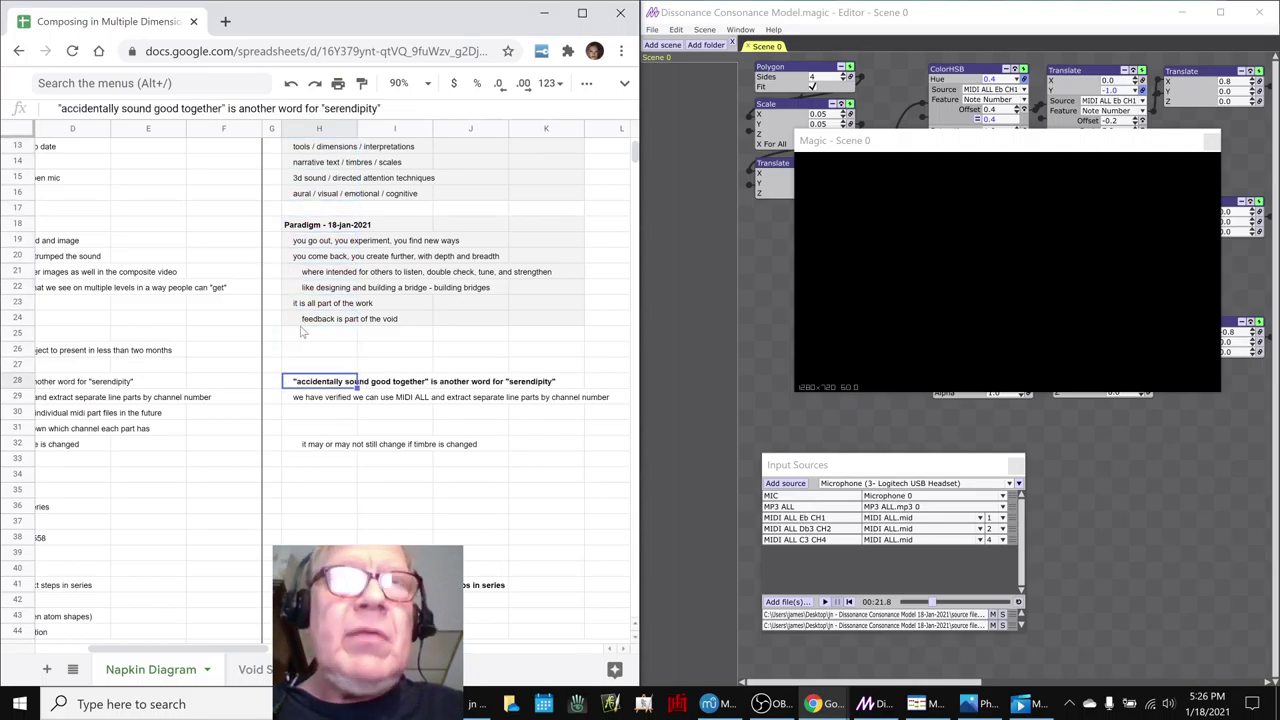
{"action": "key", "text": "Up"}
{"action": "key", "text": "Up"}
{"action": "key", "text": "Down"}
{"action": "key", "text": "Down"}
{"action": "key", "text": "Down"}
{"action": "key", "text": "Down"}
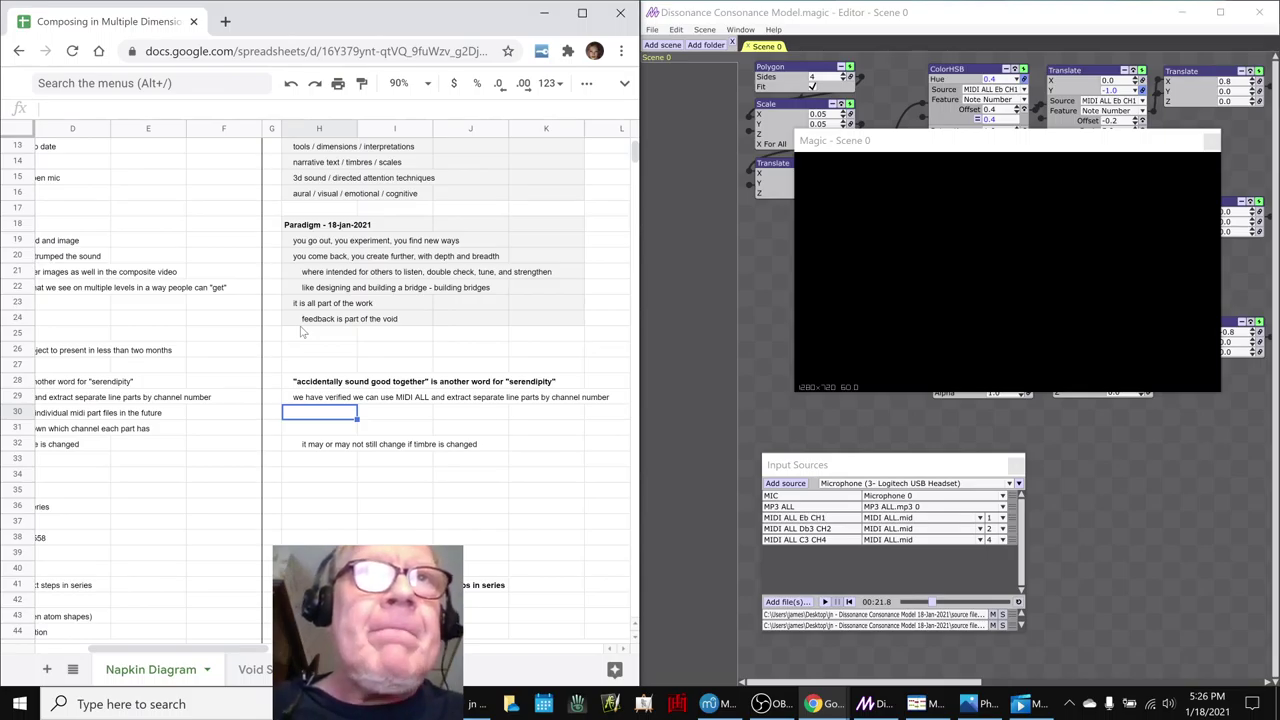
{"action": "key", "text": "Up"}
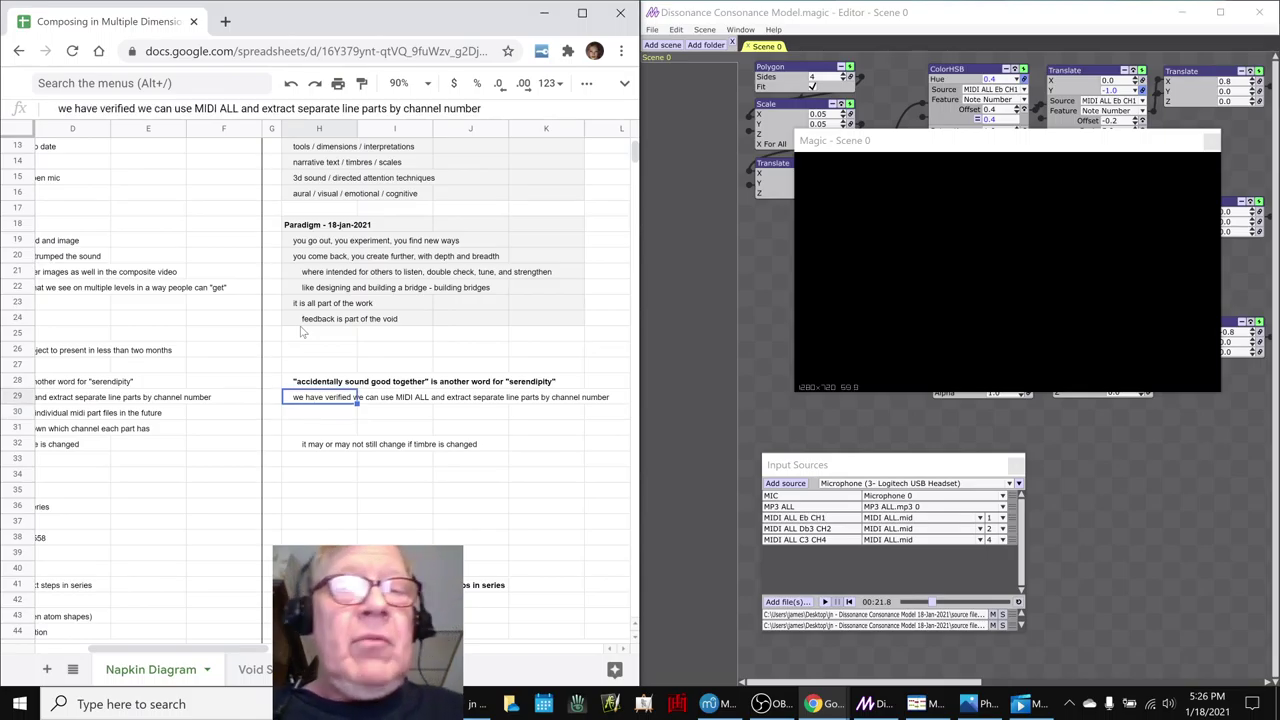
{"action": "key", "text": "ctrl+b"}
{"action": "key", "text": "Down"}
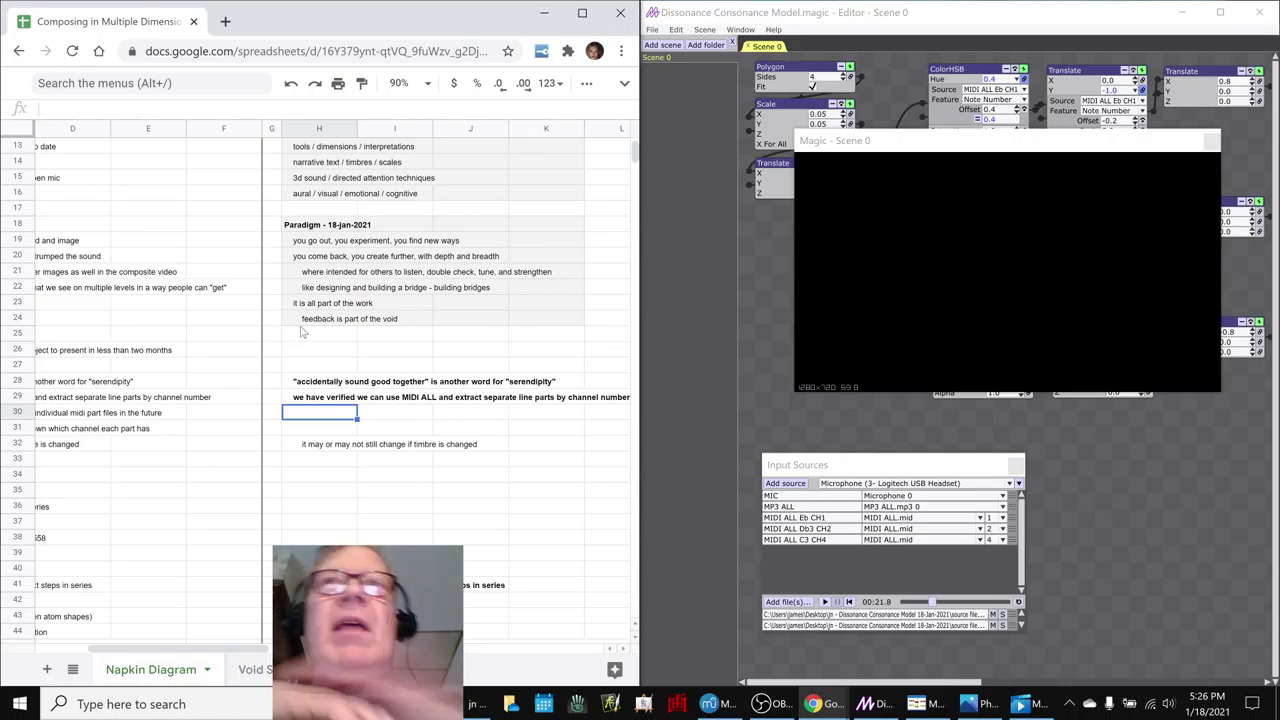
{"action": "left_click", "coordinate": [1129, 446]}
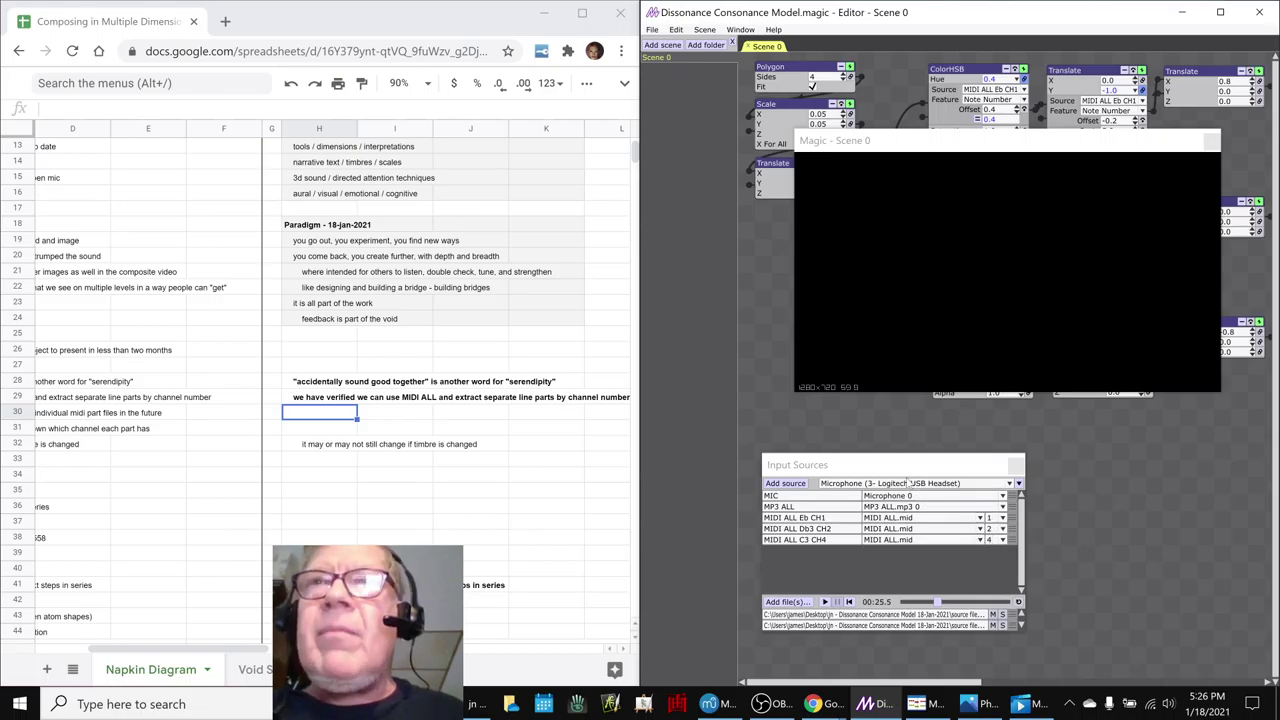
{"action": "left_click", "coordinate": [710, 704]}
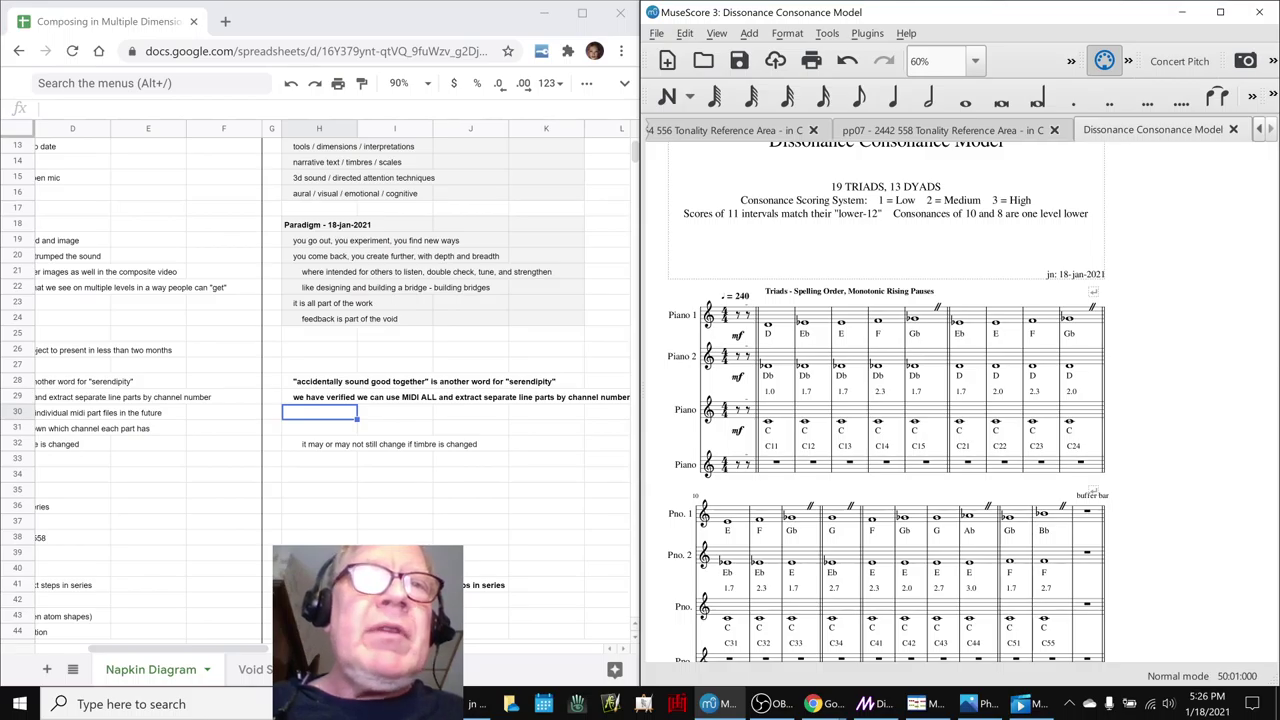
- Scroll to the top of the notes and step through the series ideas in H13–H16
{"action": "left_click", "coordinate": [319, 585]}
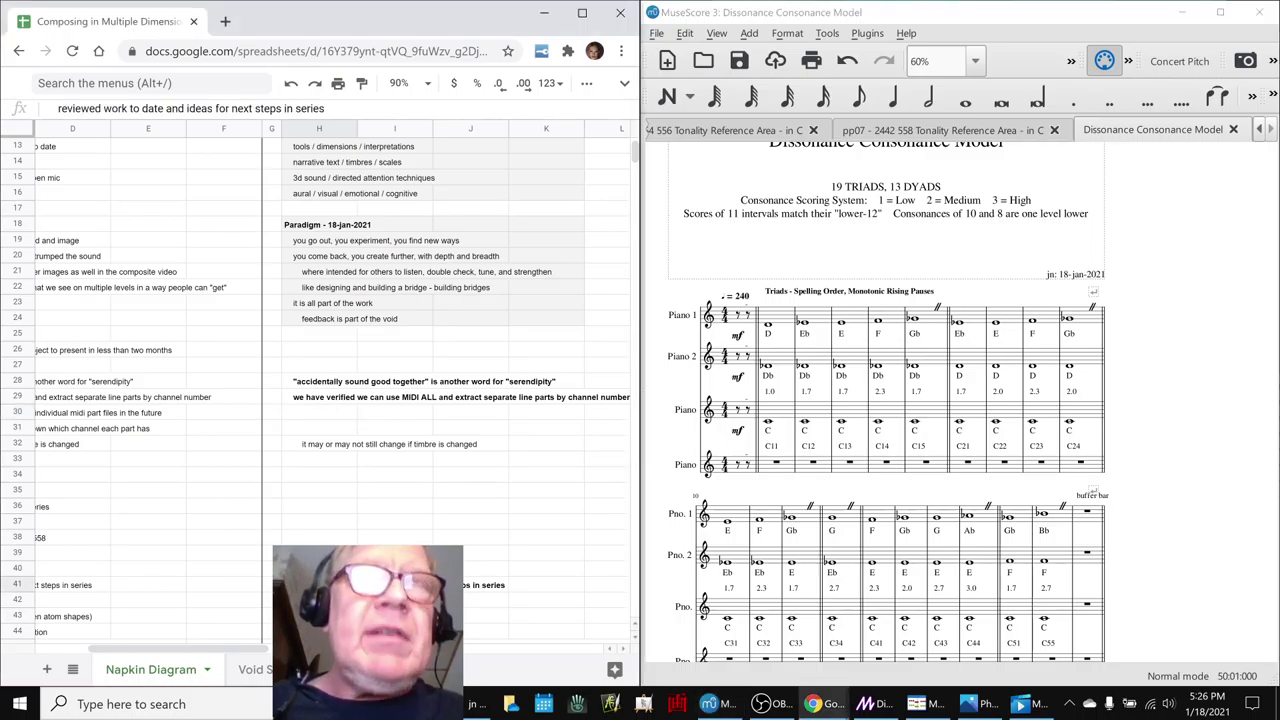
{"action": "scroll", "coordinate": [296, 244], "scroll_direction": "up", "scroll_amount": 4}
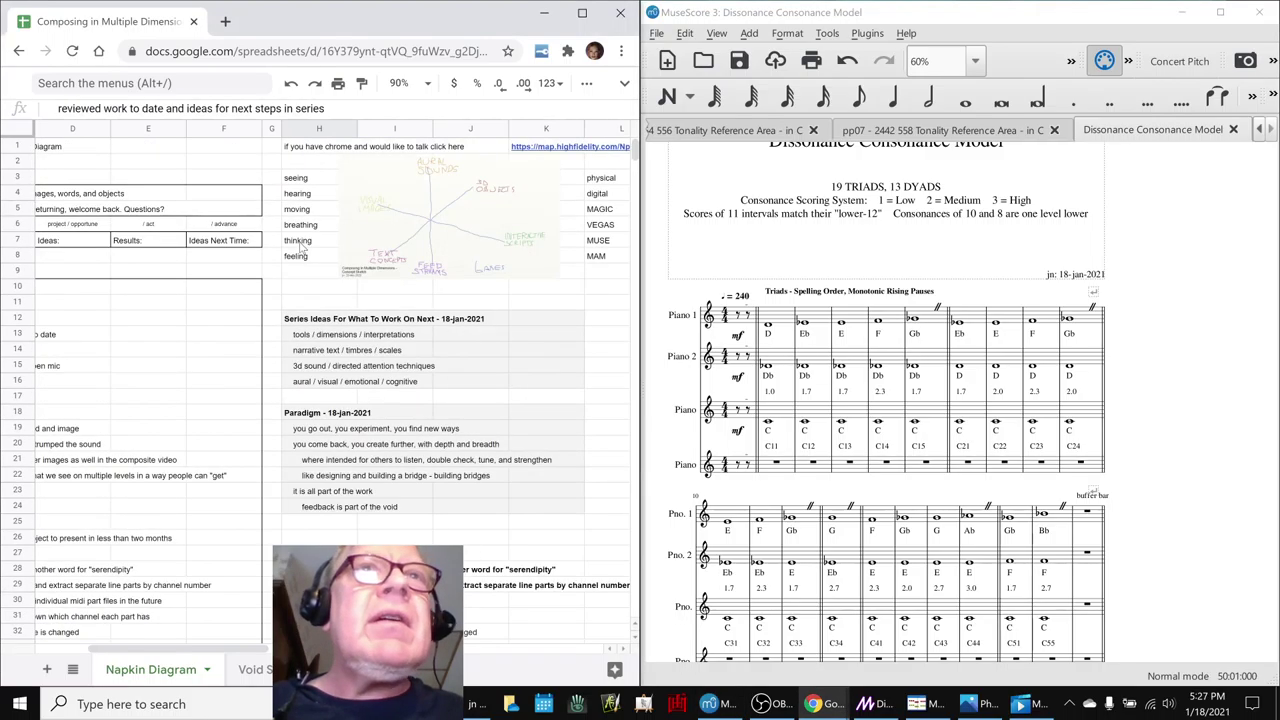
{"action": "left_click", "coordinate": [302, 338]}
{"action": "left_click", "coordinate": [305, 356]}
{"action": "left_click", "coordinate": [305, 369]}
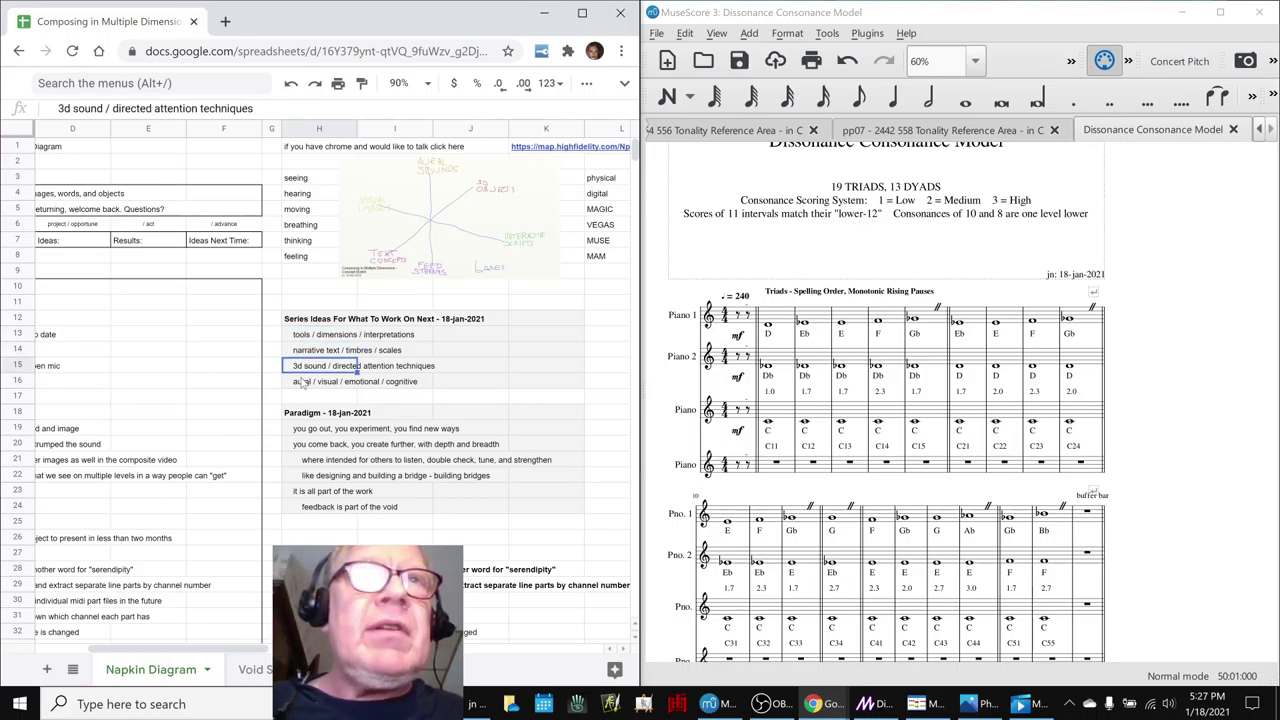
{"action": "left_click", "coordinate": [303, 388]}
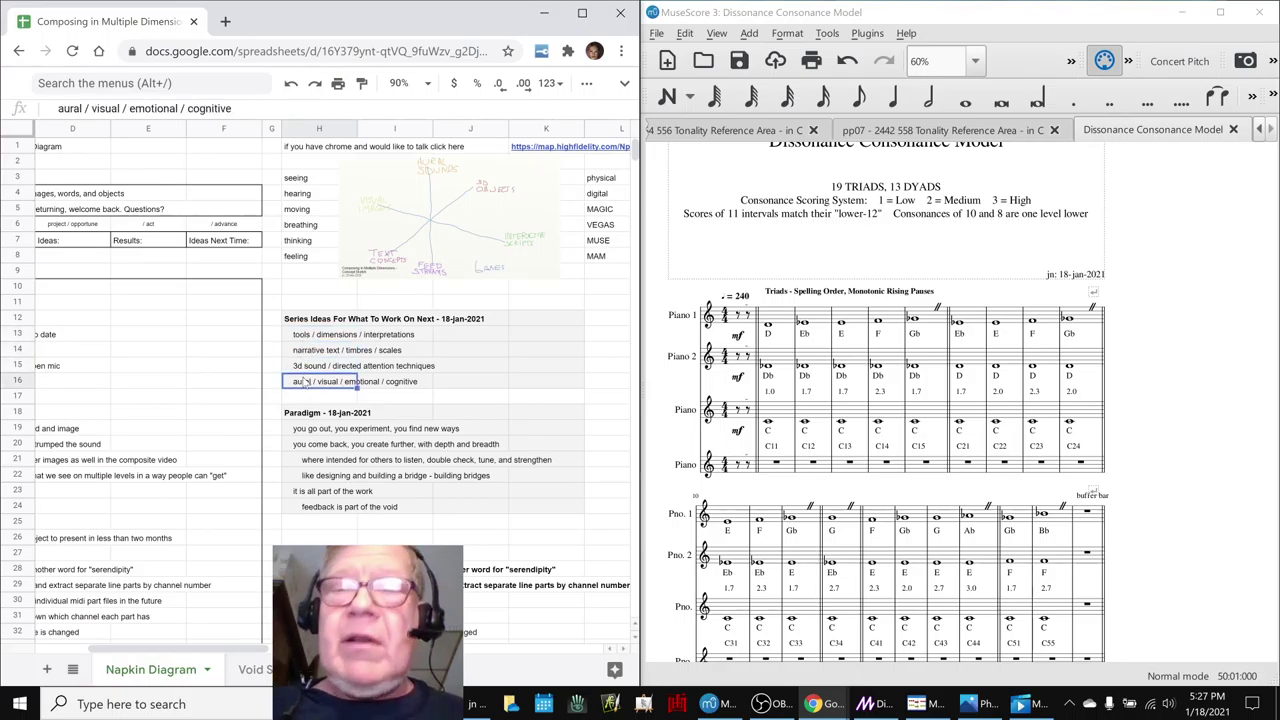
- Move to the EXTEND heading in B10 and scroll the sheet tab strip right
{"action": "key", "text": "Home"}
{"action": "key", "text": "Up"}
{"action": "key", "text": "Up"}
{"action": "key", "text": "Up"}
{"action": "key", "text": "Up"}
{"action": "key", "text": "Up"}
{"action": "key", "text": "Up"}
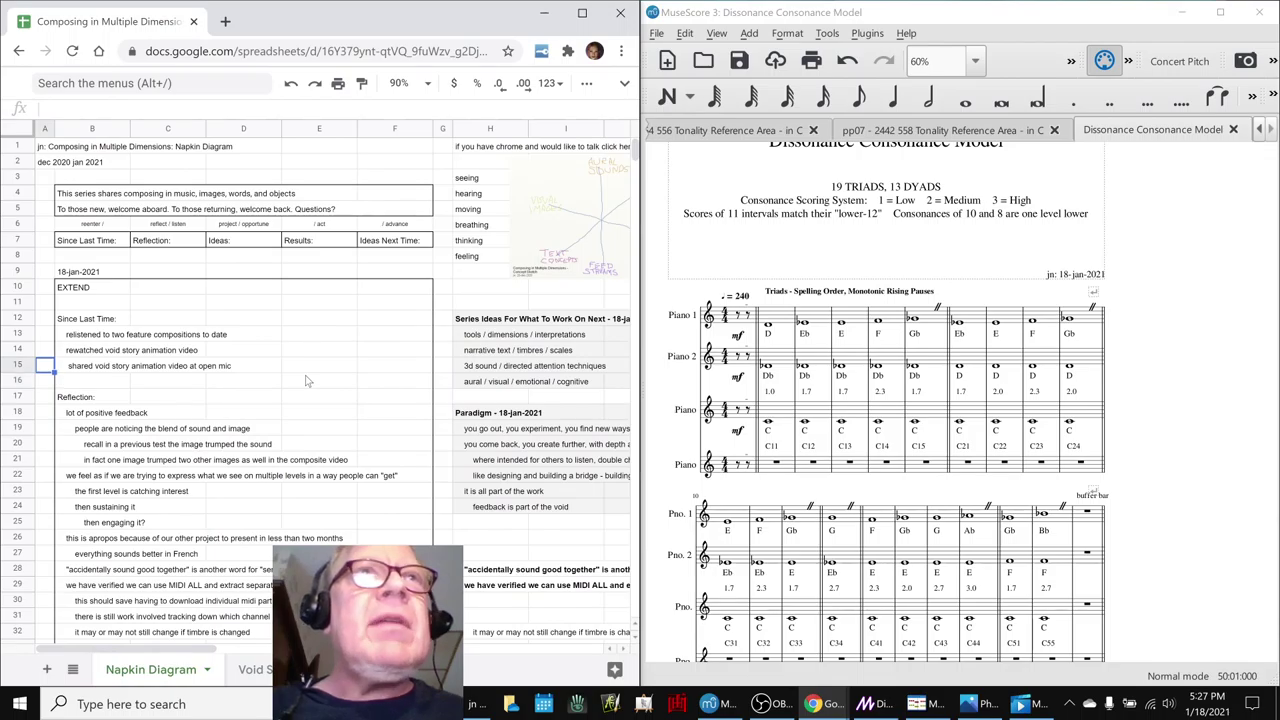
{"action": "key", "text": "Right"}
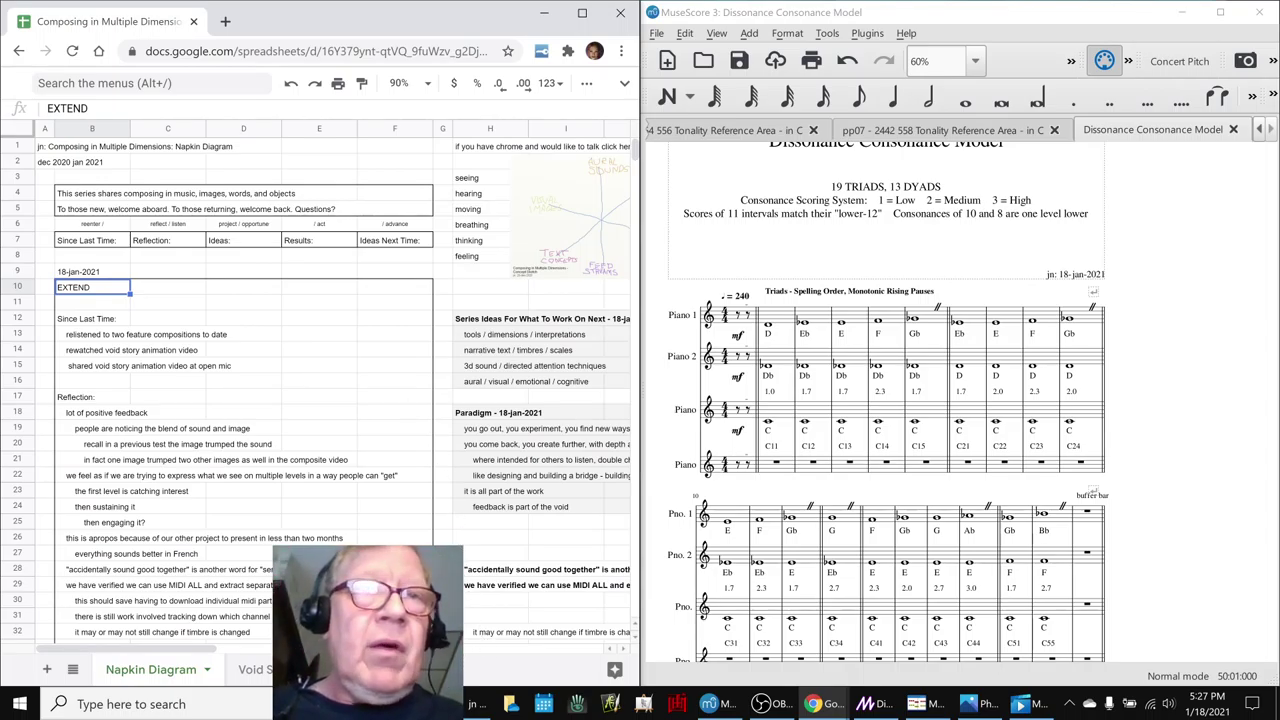
{"action": "scroll", "coordinate": [175, 669], "scroll_direction": "right", "scroll_amount": 5}
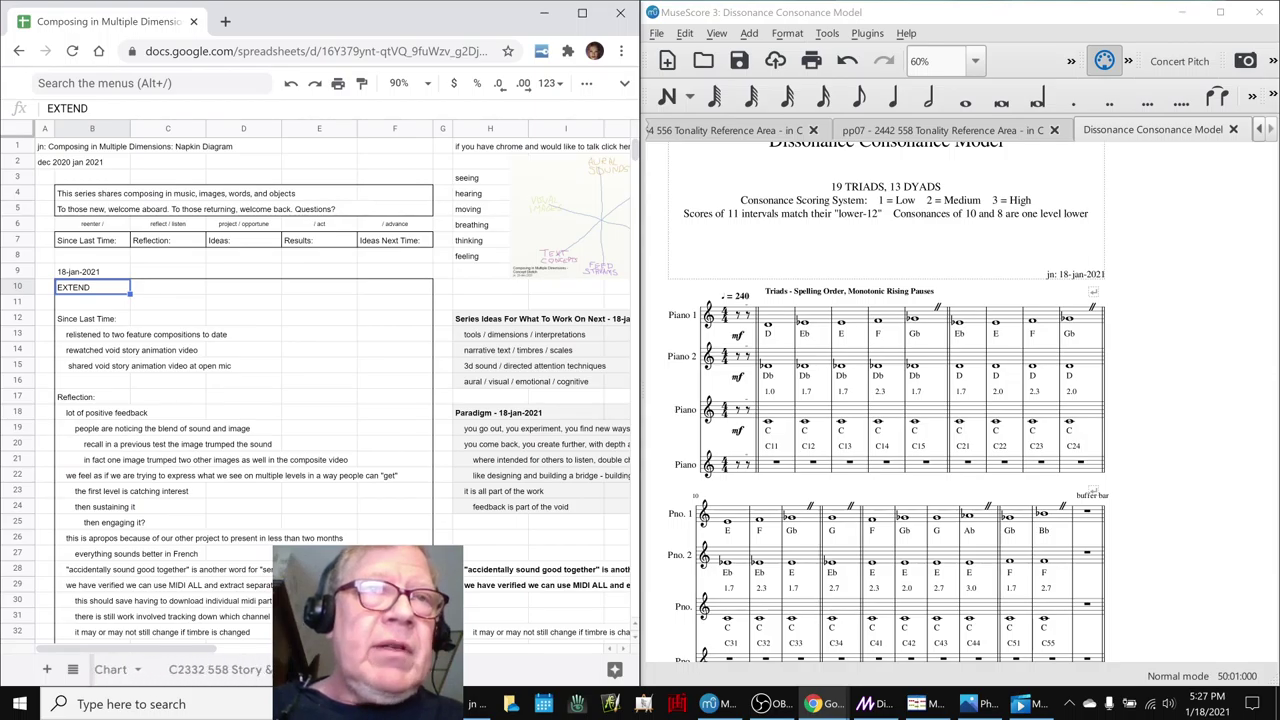
{"action": "scroll", "coordinate": [165, 669], "scroll_direction": "right", "scroll_amount": 3}
- Open the Ideas for Series sheet and select the Series Results To Date list in column J
{"action": "left_click", "coordinate": [163, 673]}
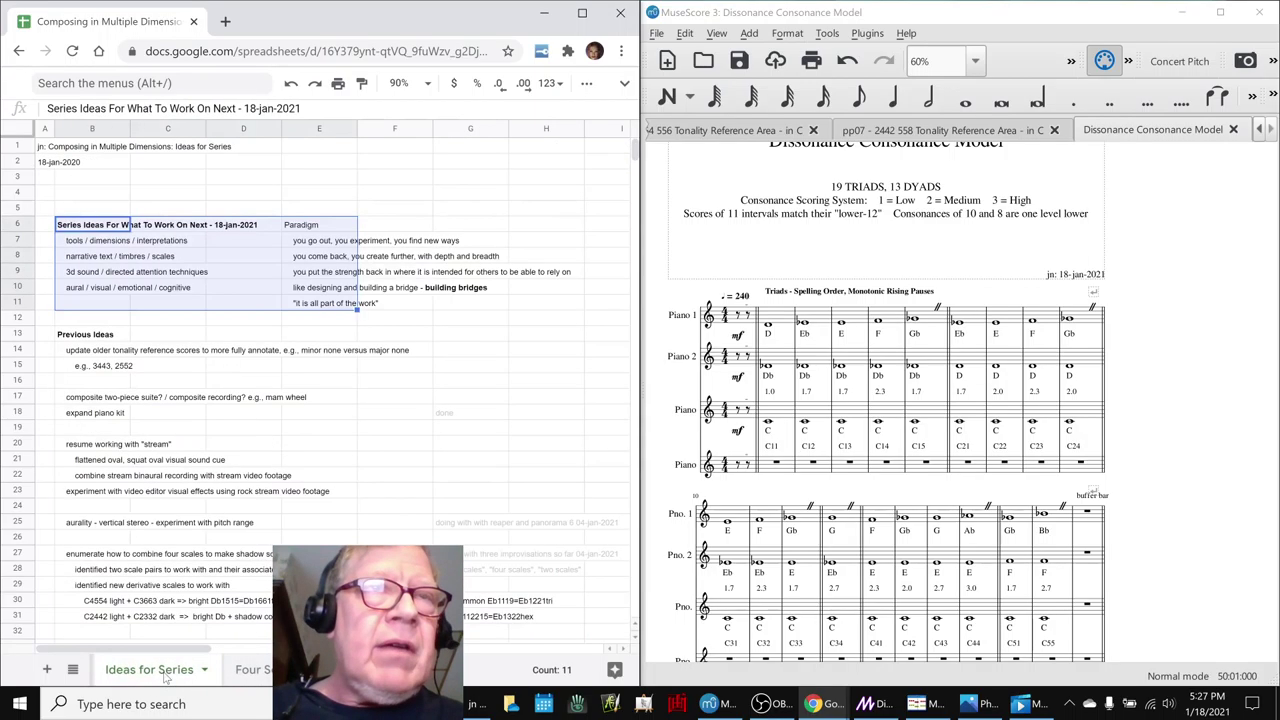
{"action": "left_click", "coordinate": [452, 522]}
{"action": "key", "text": "Right"}
{"action": "key", "text": "Right"}
{"action": "key", "text": "Right"}
{"action": "key", "text": "Right"}
{"action": "key", "text": "Right"}
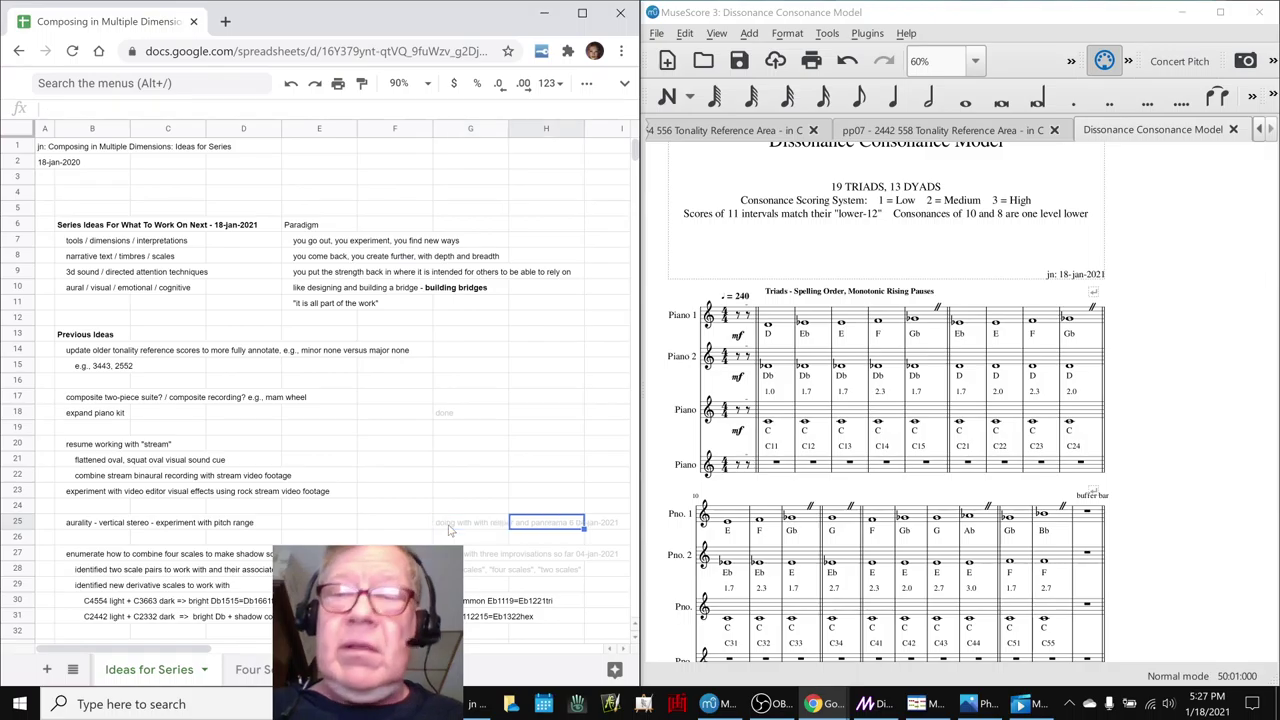
{"action": "key", "text": "Right"}
{"action": "left_click", "coordinate": [270, 225]}
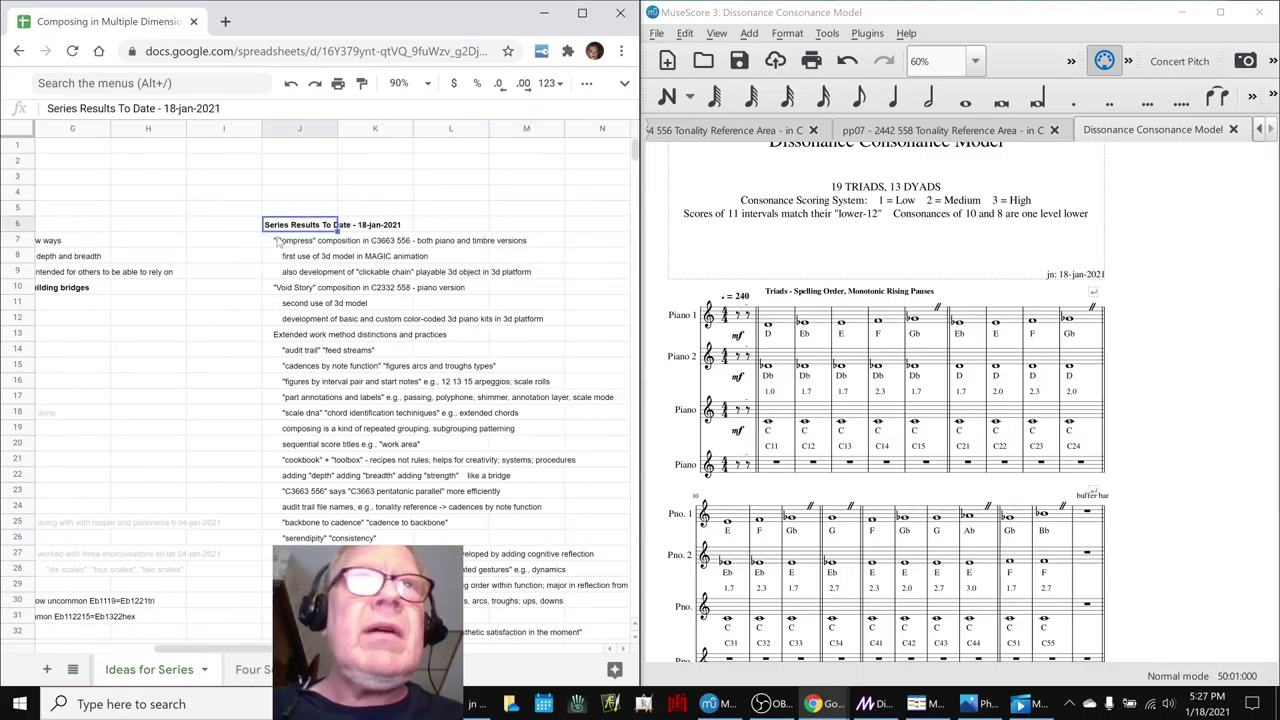
{"action": "scroll", "coordinate": [278, 240], "scroll_direction": "down", "scroll_amount": 20}
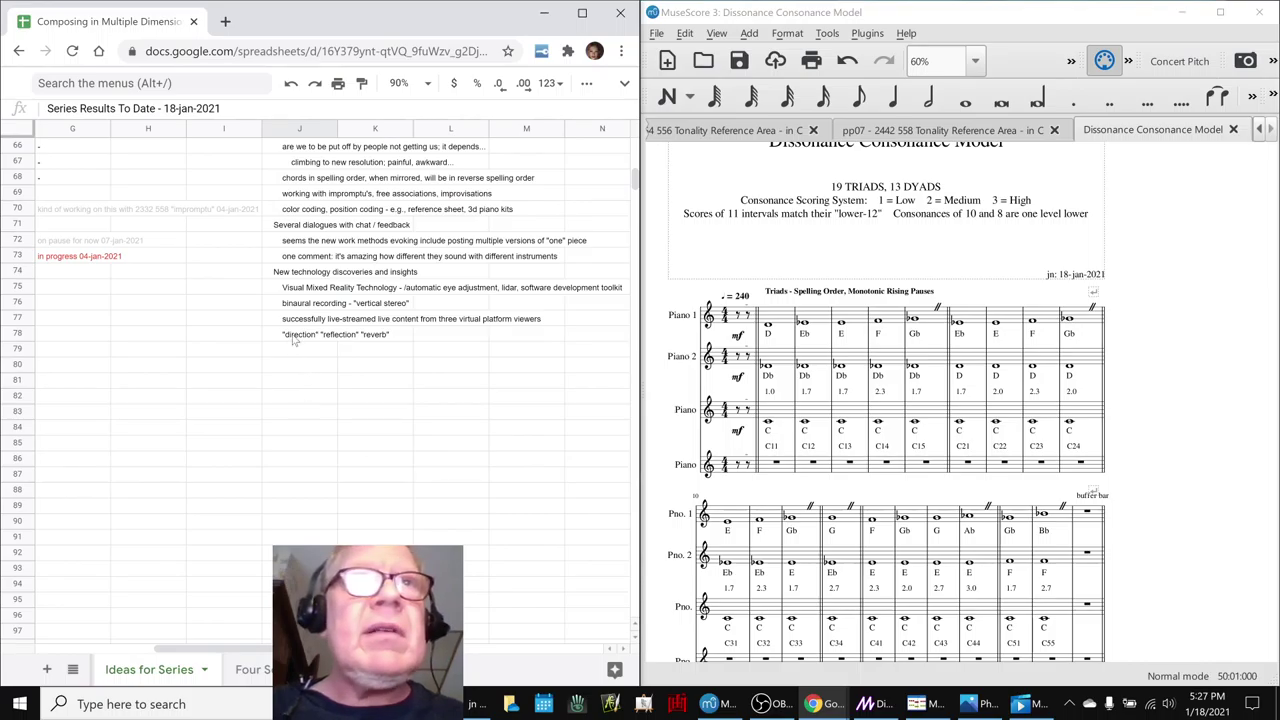
{"action": "left_click", "coordinate": [588, 347], "text": "shift"}
- Open the fill colour choices, dismiss them unchanged, and move to an empty cell in row 4
{"action": "scroll", "coordinate": [588, 345], "scroll_direction": "up", "scroll_amount": 15}
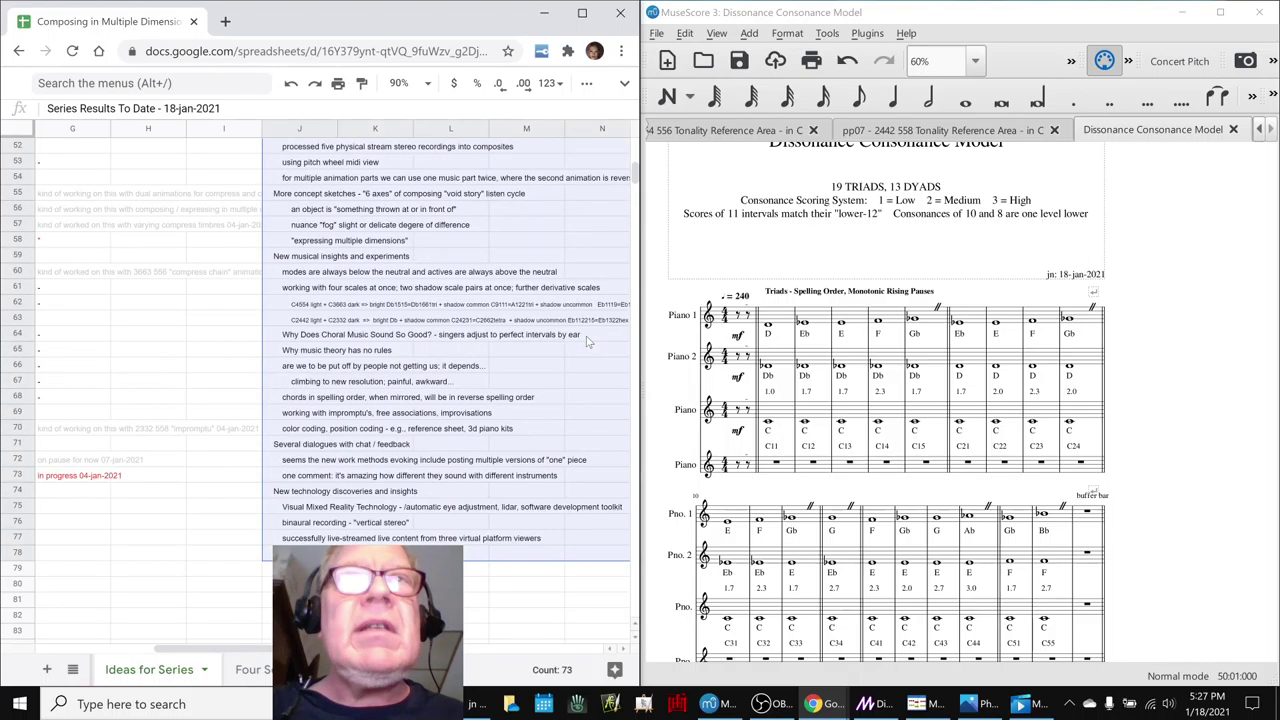
{"action": "scroll", "coordinate": [588, 345], "scroll_direction": "up", "scroll_amount": 4}
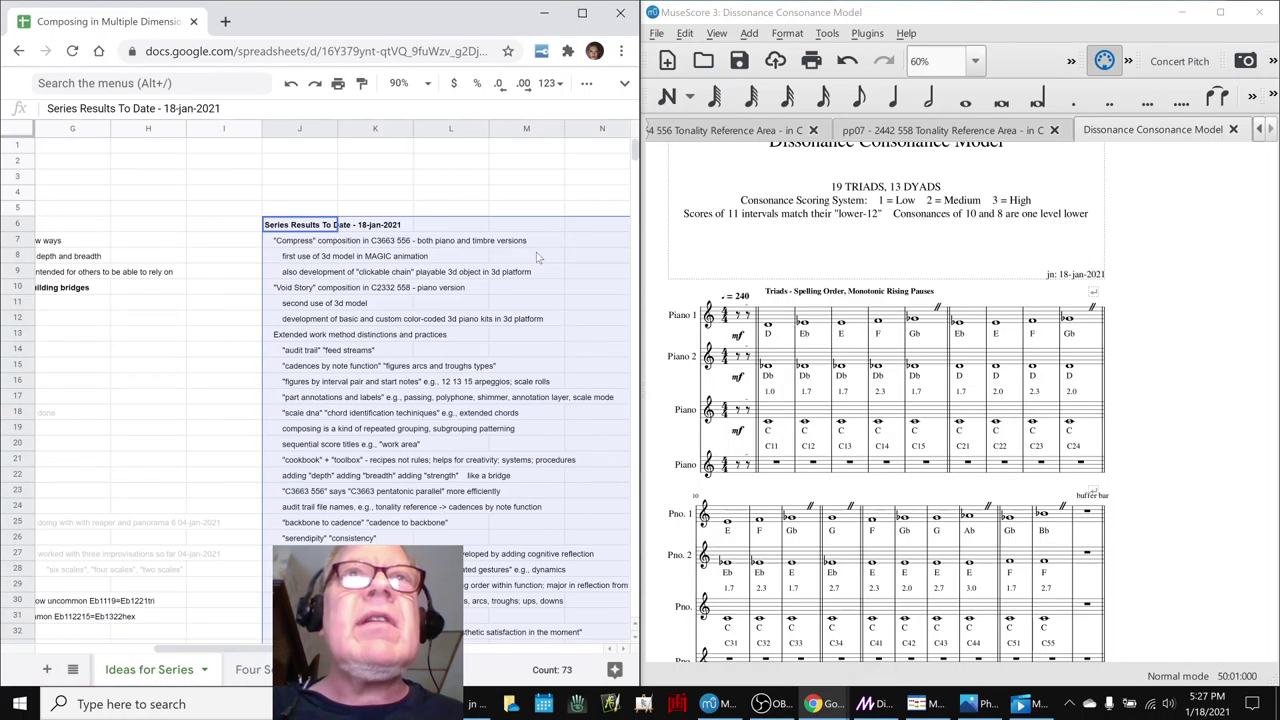
{"action": "left_click", "coordinate": [586, 83]}
{"action": "left_click", "coordinate": [274, 114]}
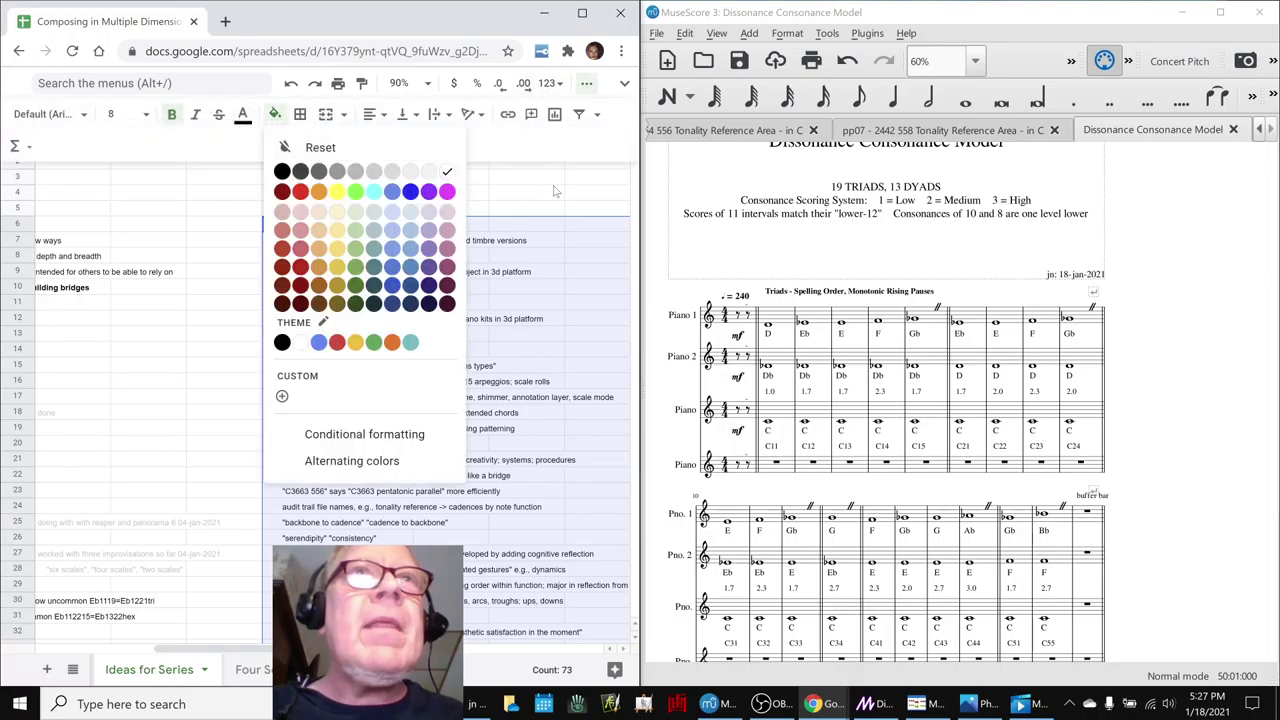
{"action": "left_click", "coordinate": [440, 185]}
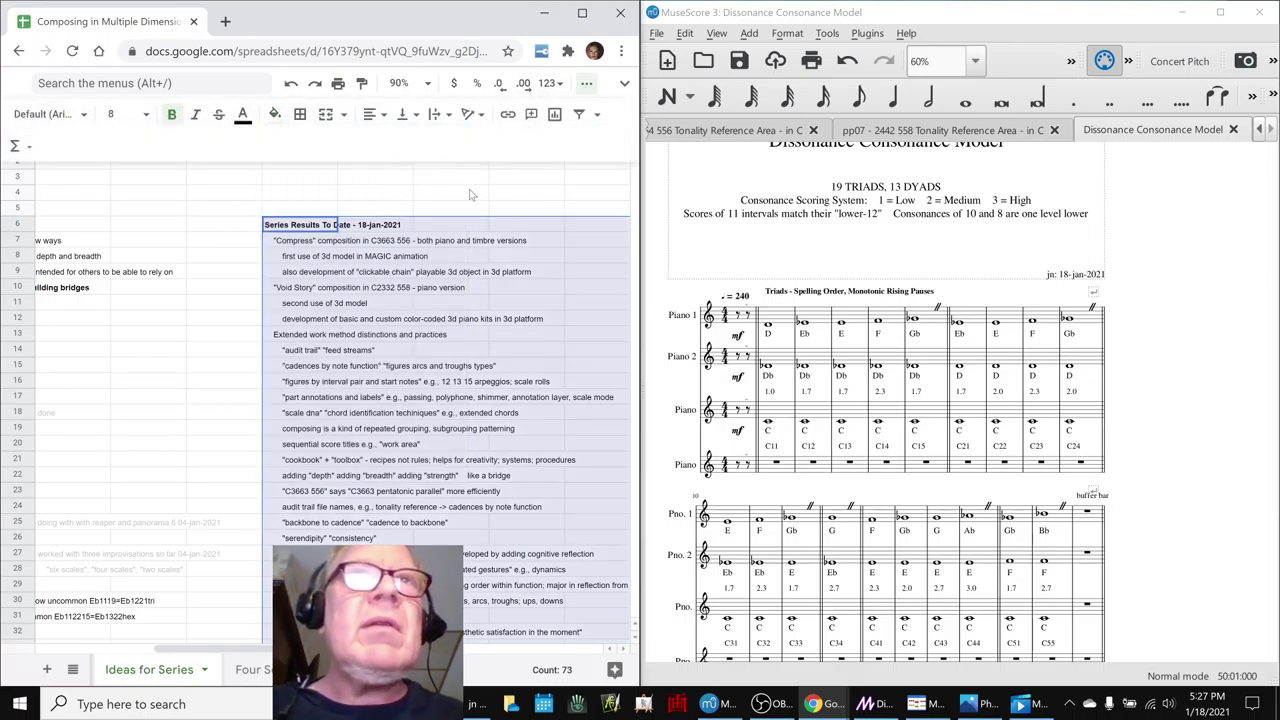
{"action": "left_click", "coordinate": [438, 193]}
{"action": "key", "text": "Left"}
{"action": "key", "text": "Left"}
{"action": "key", "text": "Left"}
{"action": "key", "text": "Left"}
{"action": "key", "text": "Left"}
{"action": "key", "text": "Left"}
{"action": "key", "text": "Left"}
{"action": "key", "text": "Left"}
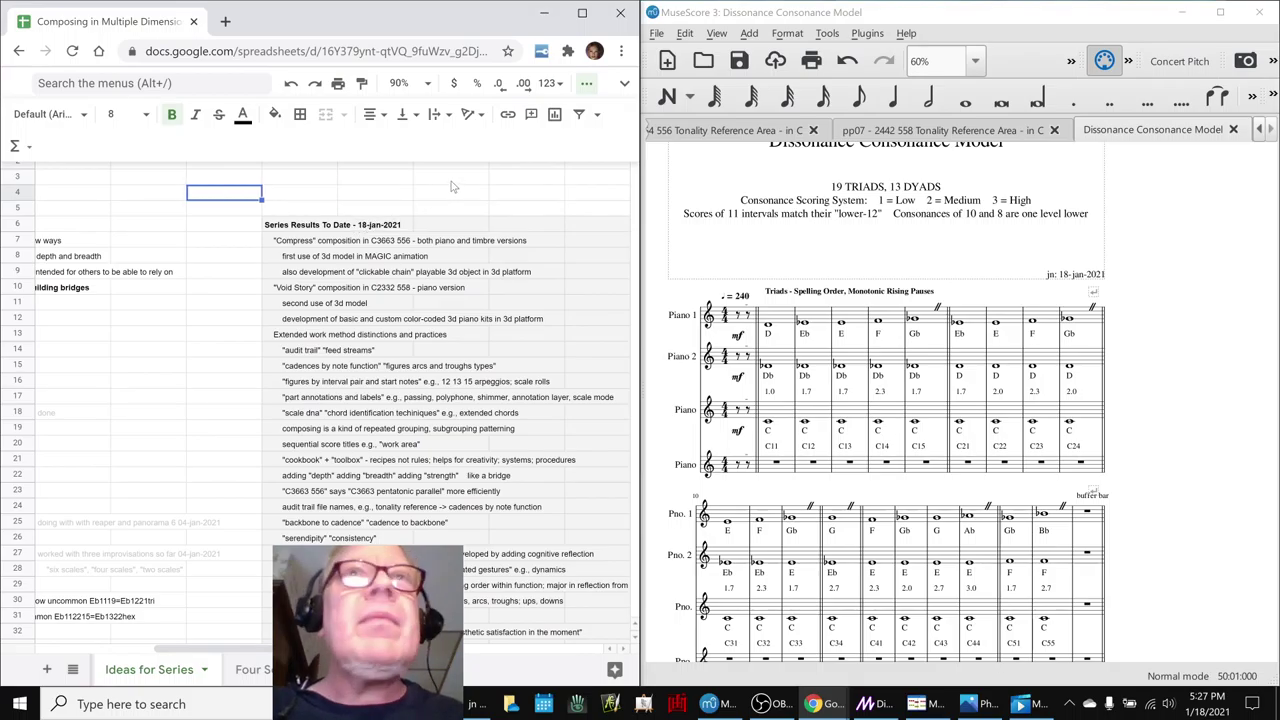
- Show the menus again and return to the Napkin Diagram sheet via the tab strip
{"action": "left_click", "coordinate": [624, 86]}
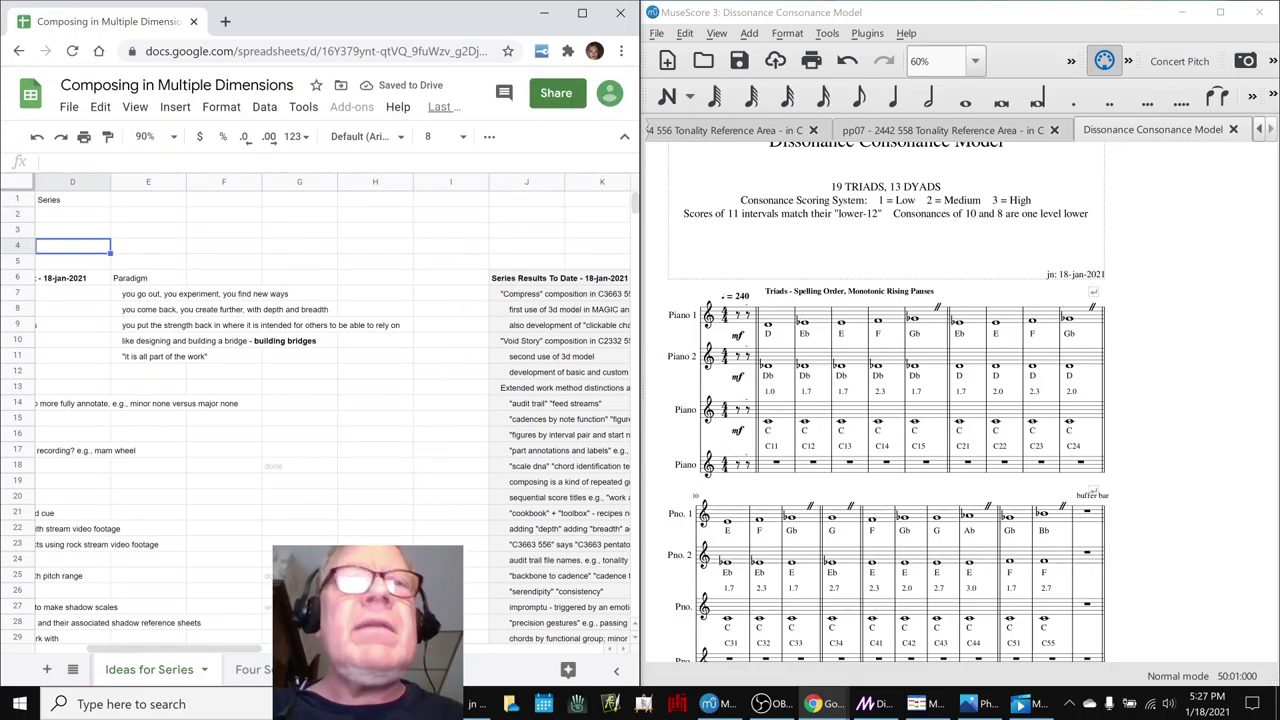
{"action": "scroll", "coordinate": [240, 669], "scroll_direction": "right", "scroll_amount": 3}
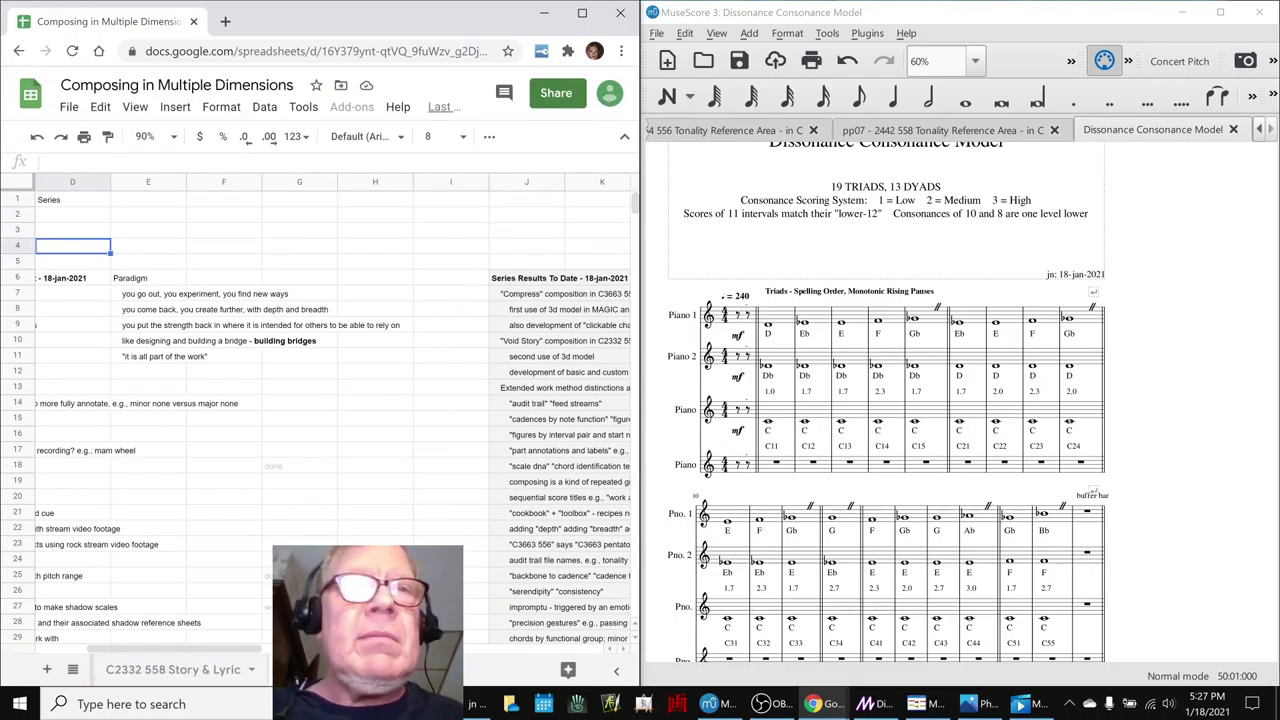
{"action": "scroll", "coordinate": [175, 669], "scroll_direction": "right", "scroll_amount": 2}
{"action": "scroll", "coordinate": [218, 679], "scroll_direction": "left", "scroll_amount": 3}
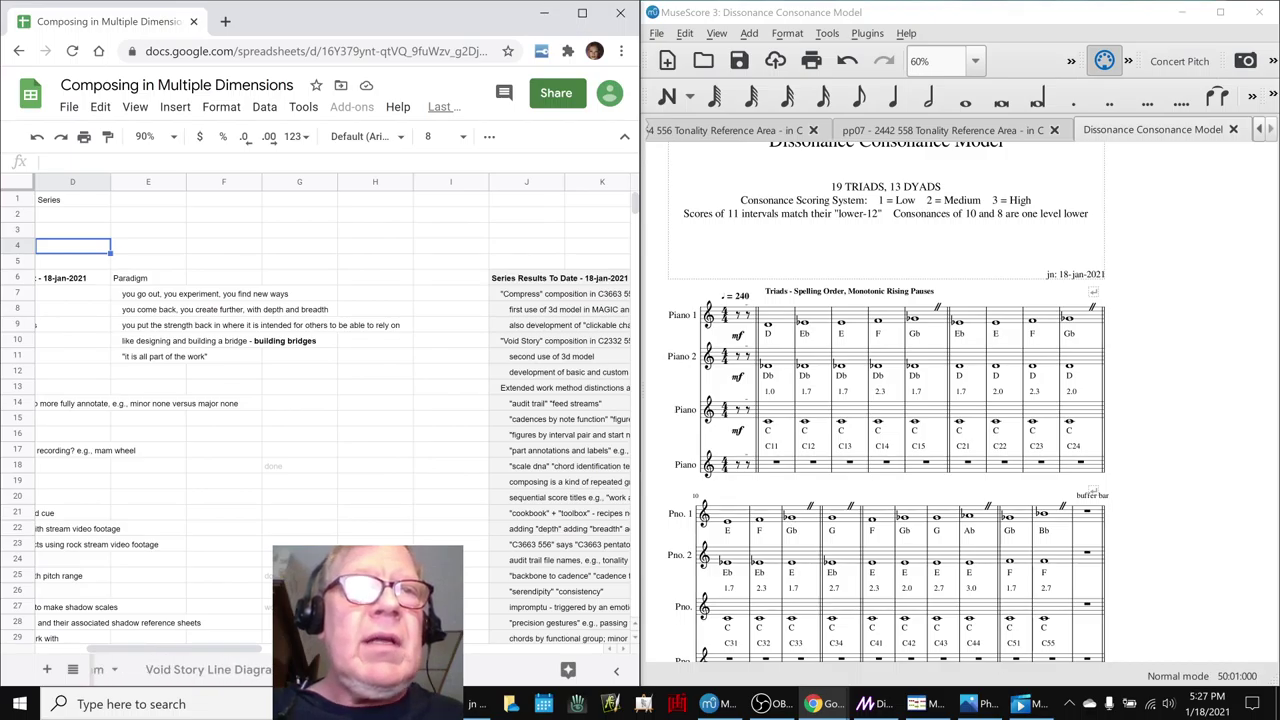
{"action": "left_click", "coordinate": [197, 670]}
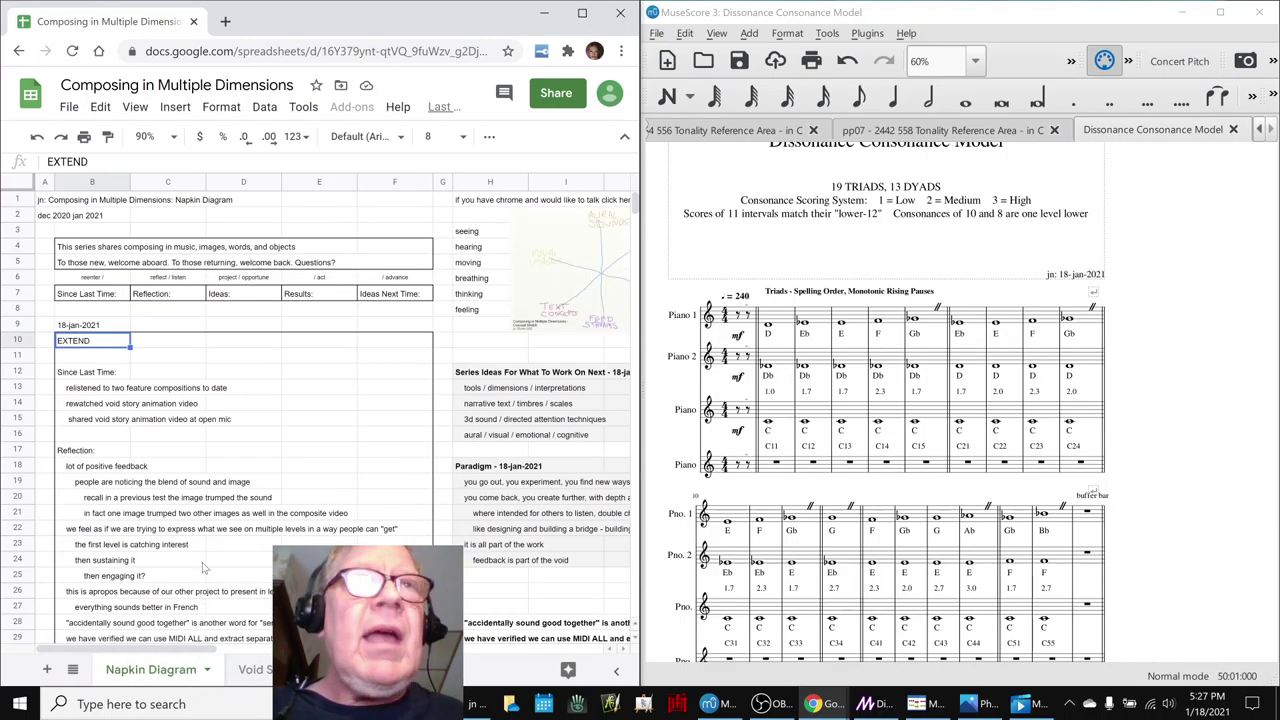
{"action": "left_click", "coordinate": [764, 136]}
{"action": "left_click", "coordinate": [955, 131]}
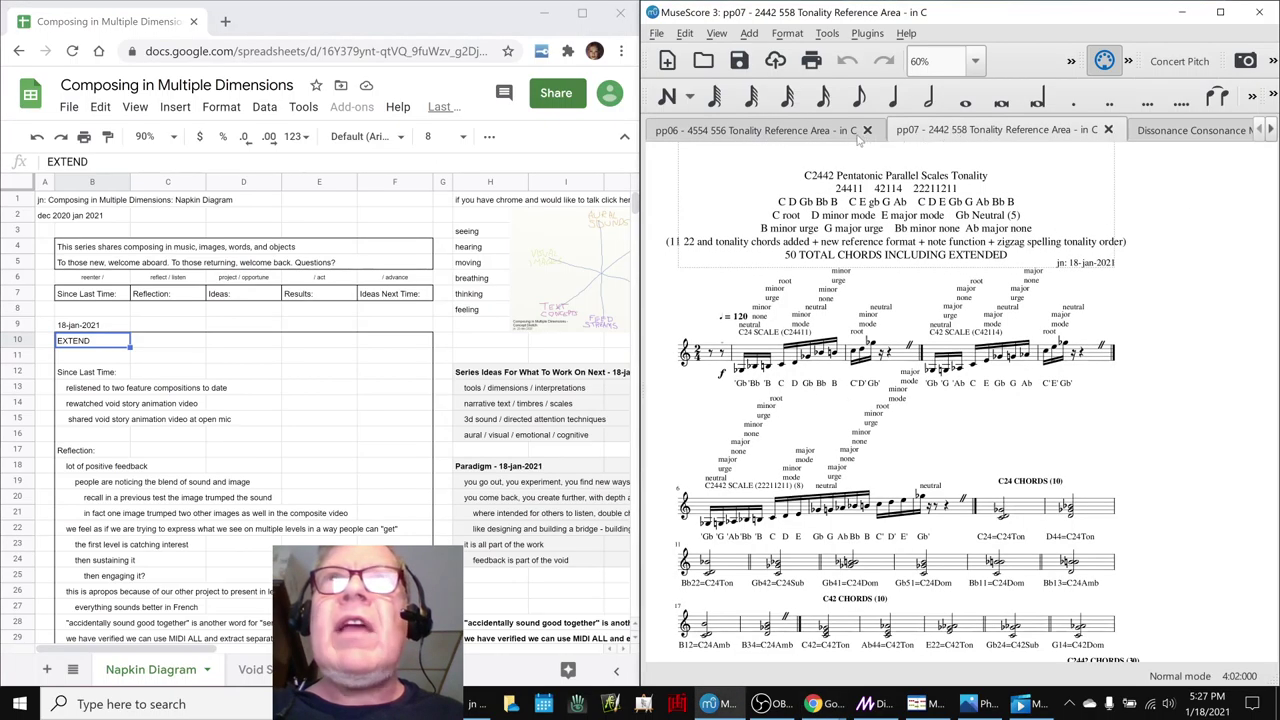
{"action": "left_click", "coordinate": [748, 135]}
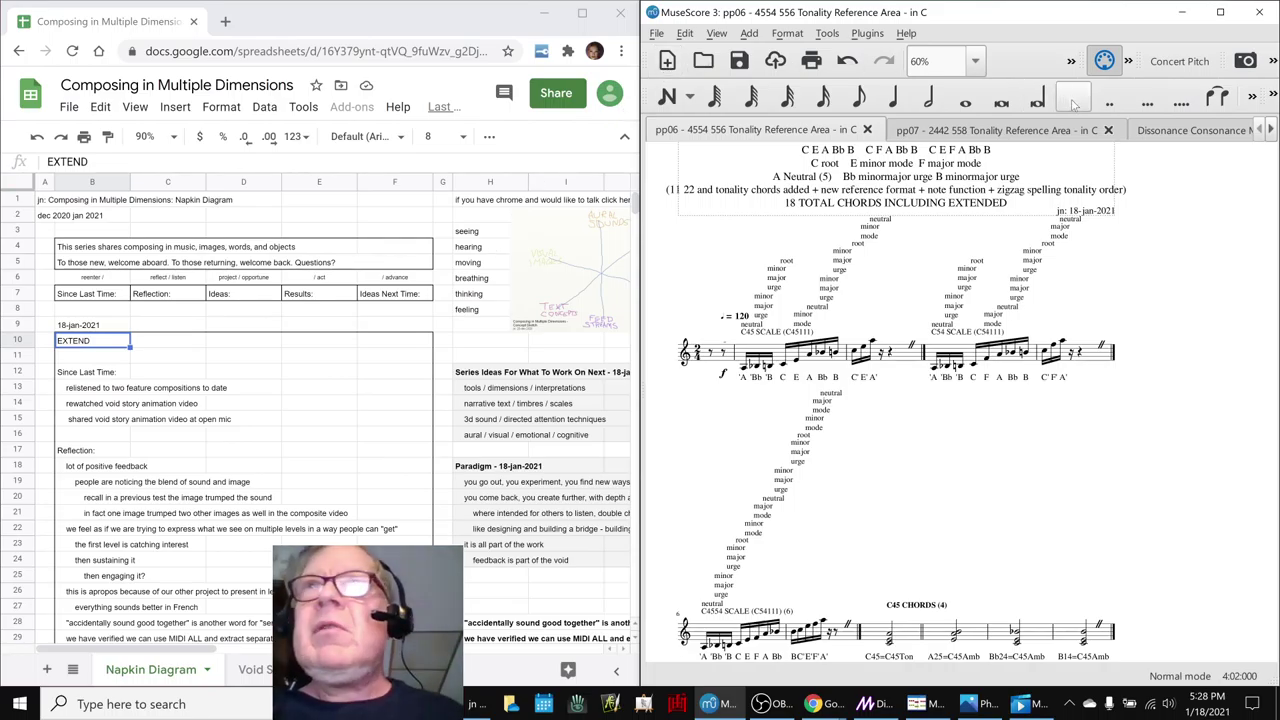
{"action": "left_click", "coordinate": [1142, 131]}
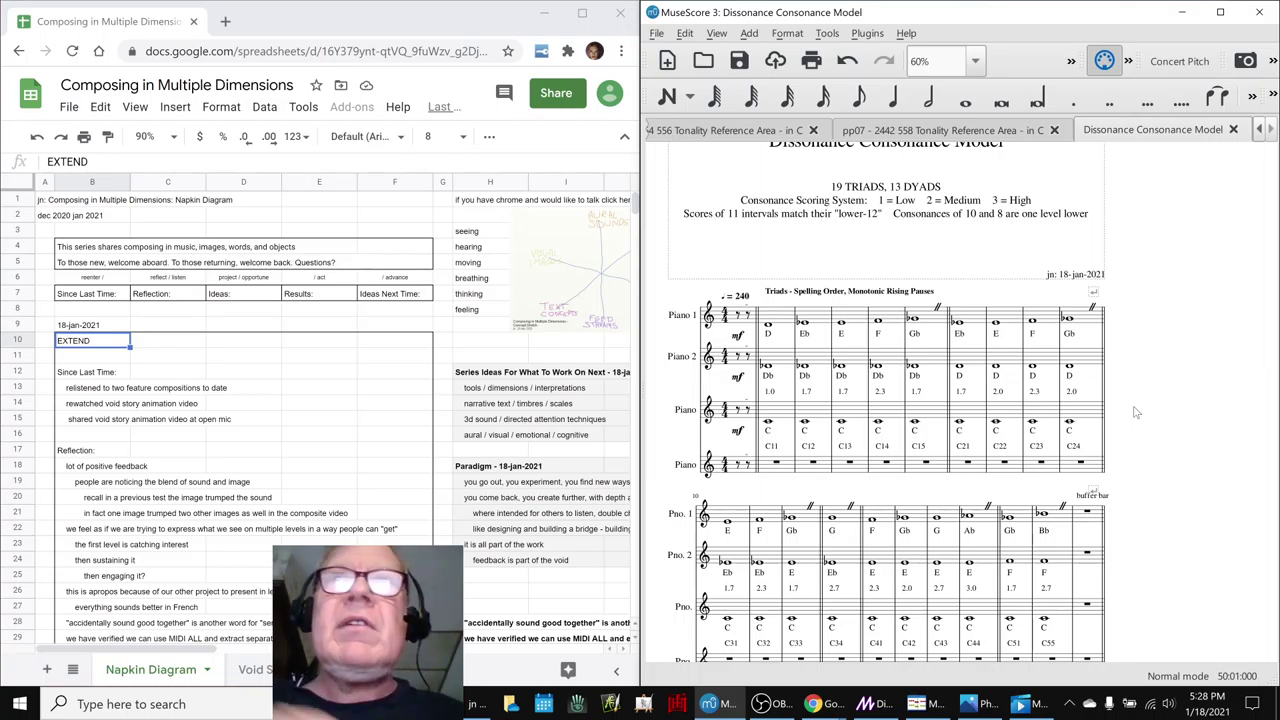
- Scroll to the title, reset to measure 1 with Ctrl+Home, and play through to the dyads' buffer bar
{"action": "scroll", "coordinate": [1183, 410], "scroll_direction": "up", "scroll_amount": 1}
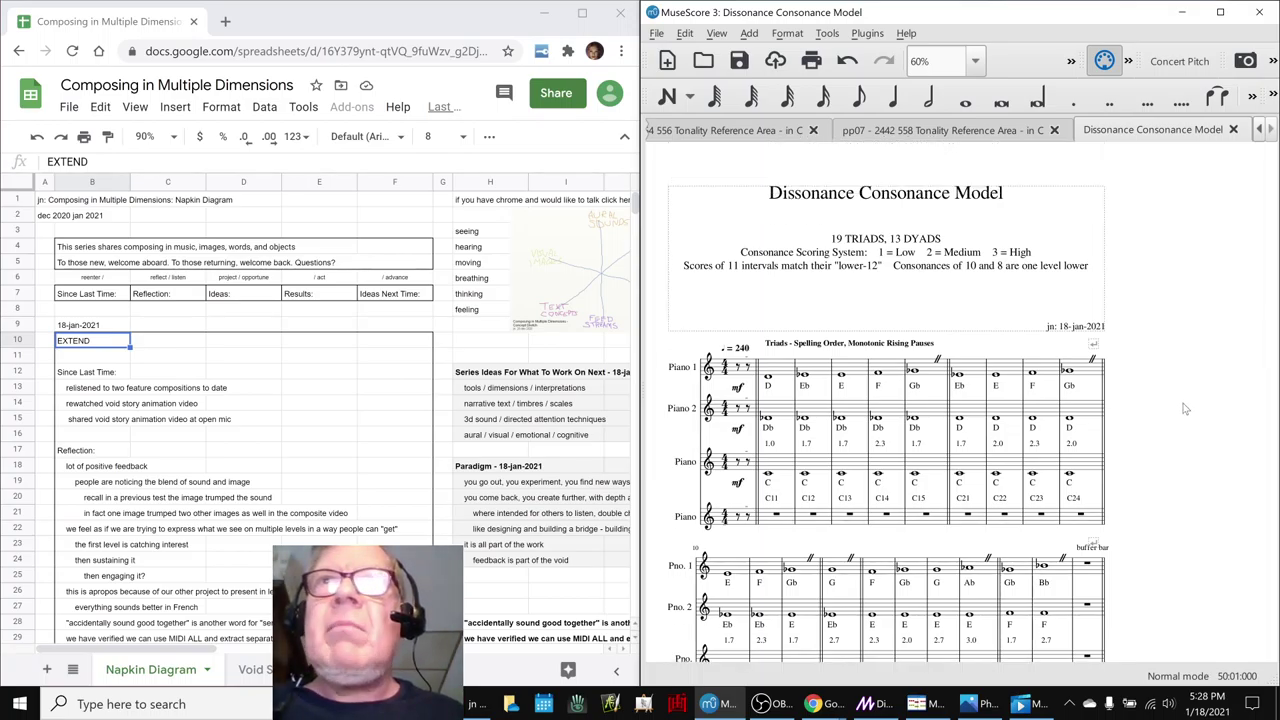
{"action": "key", "text": "ctrl+Home"}
{"action": "key", "text": "Escape"}
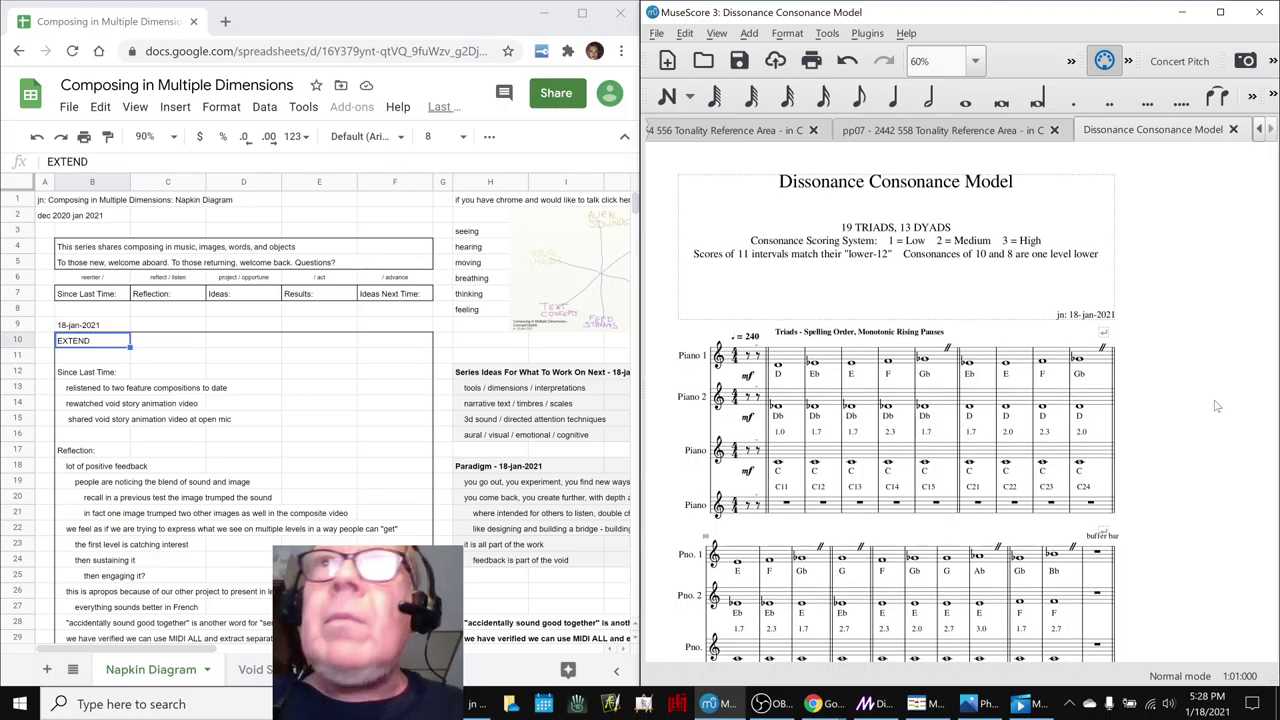
{"action": "key", "text": "ctrl+Home"}
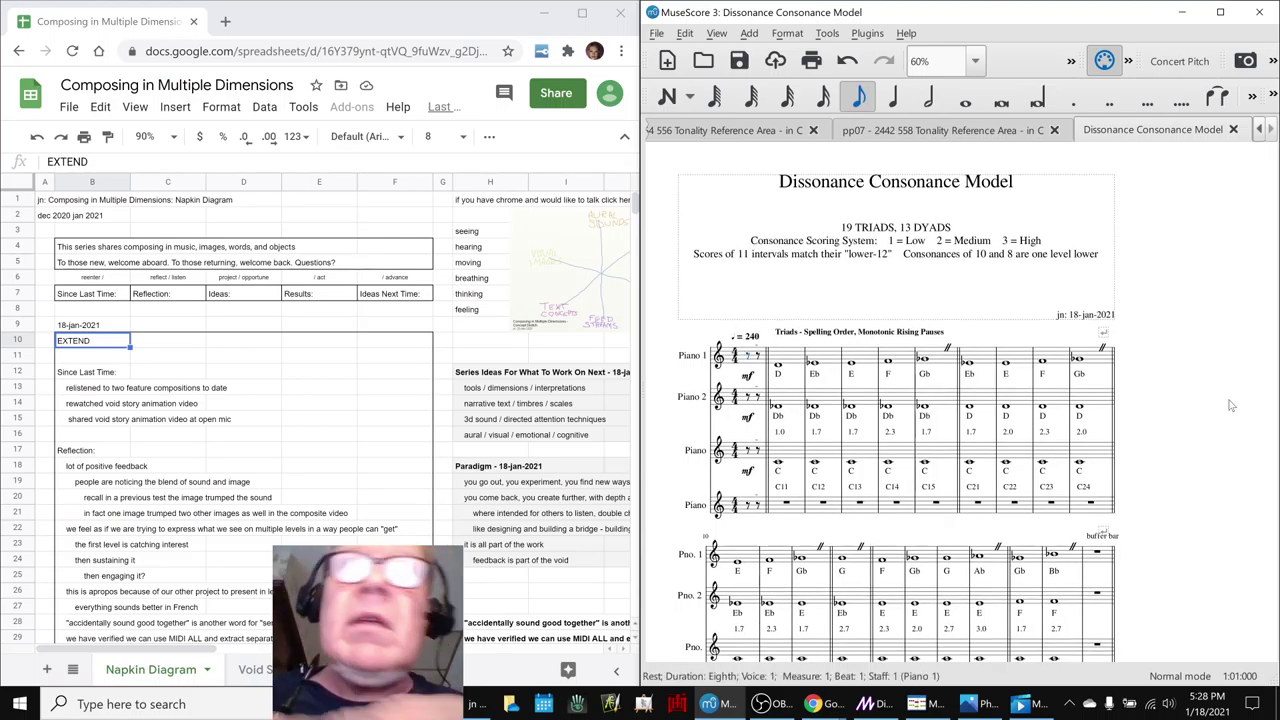
{"action": "key", "text": "Escape"}
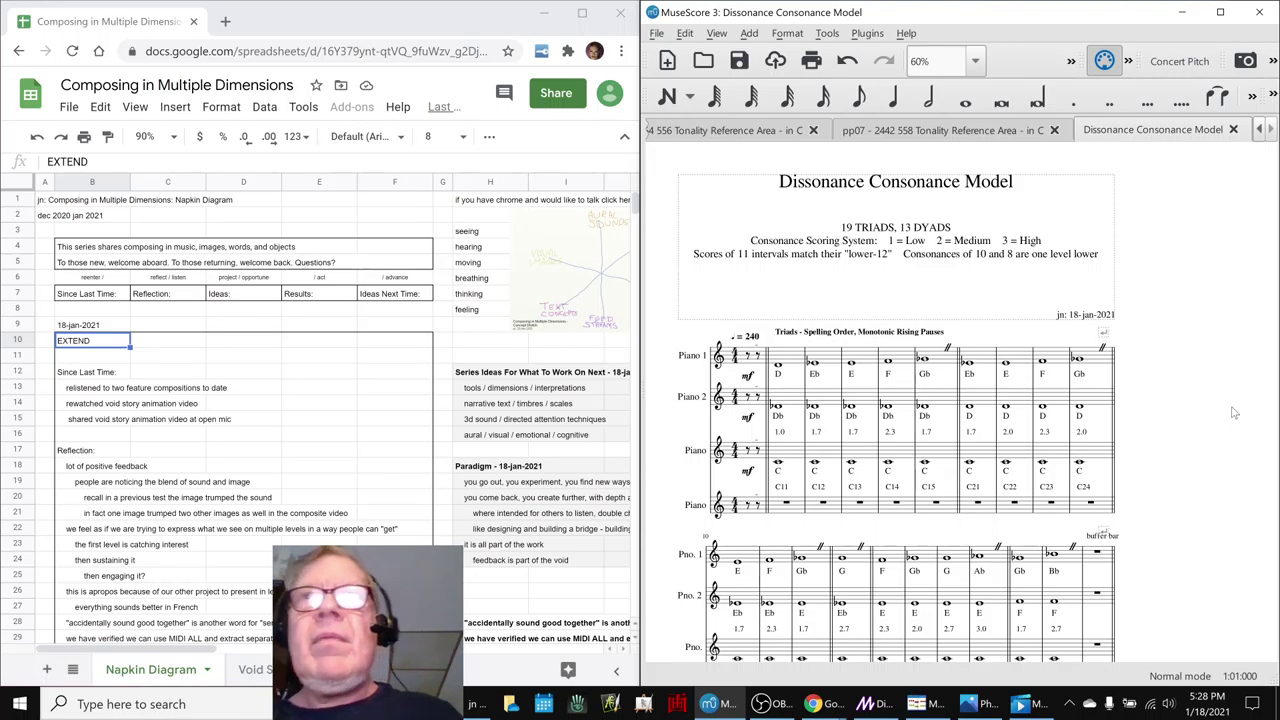
{"action": "key", "text": "space"}
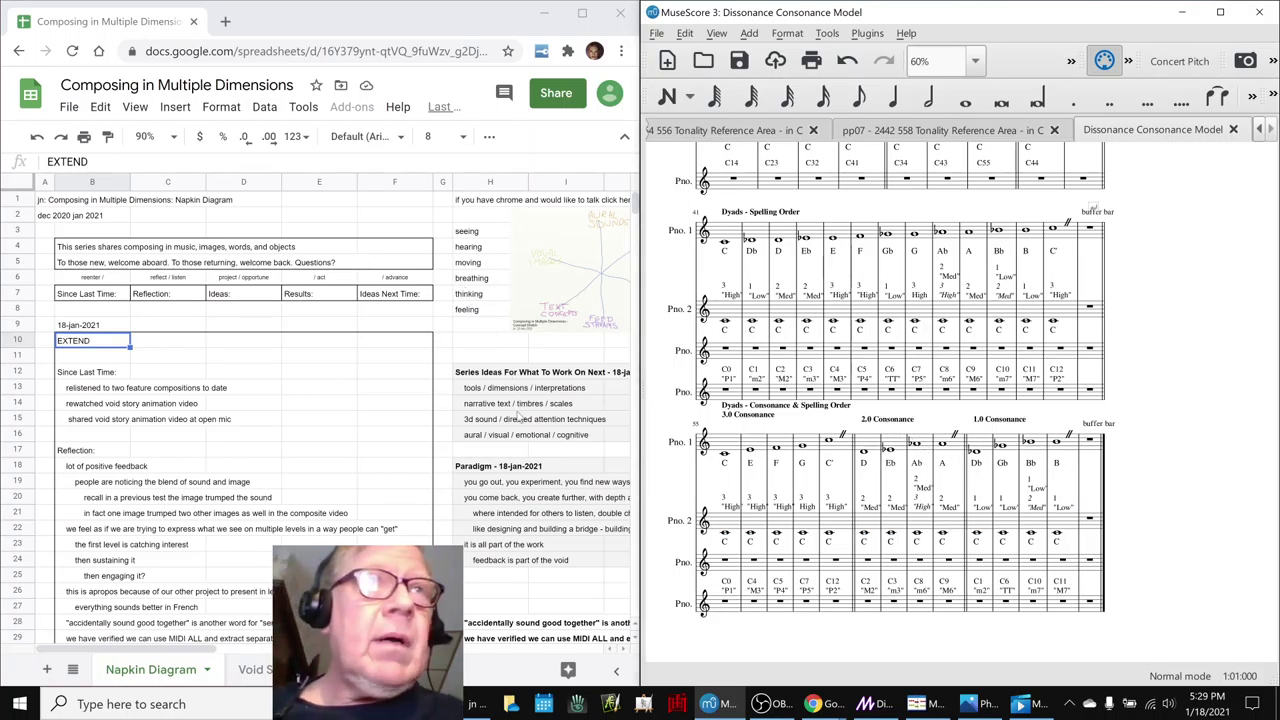
- Scroll to the Ideas Next Time list, select 'try Blender to make 3d model', and show the 3D shapes image
{"action": "scroll", "coordinate": [252, 474], "scroll_direction": "down", "scroll_amount": 6}
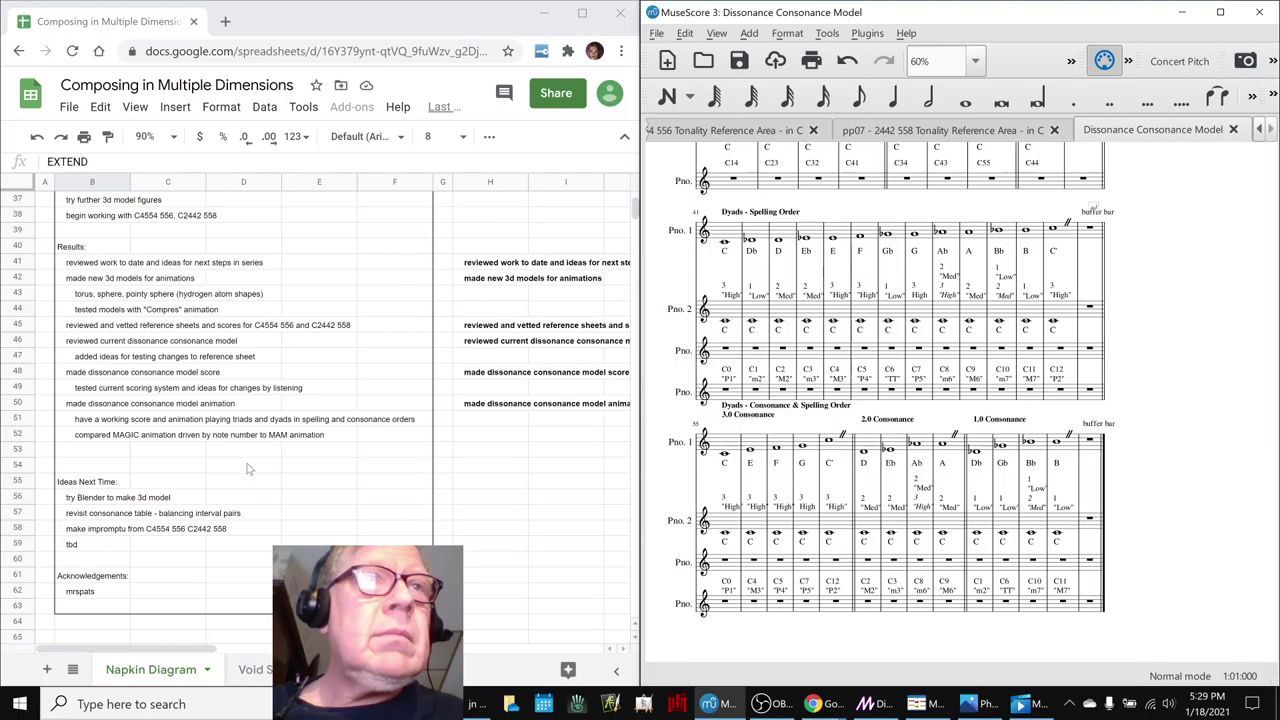
{"action": "left_click", "coordinate": [119, 502]}
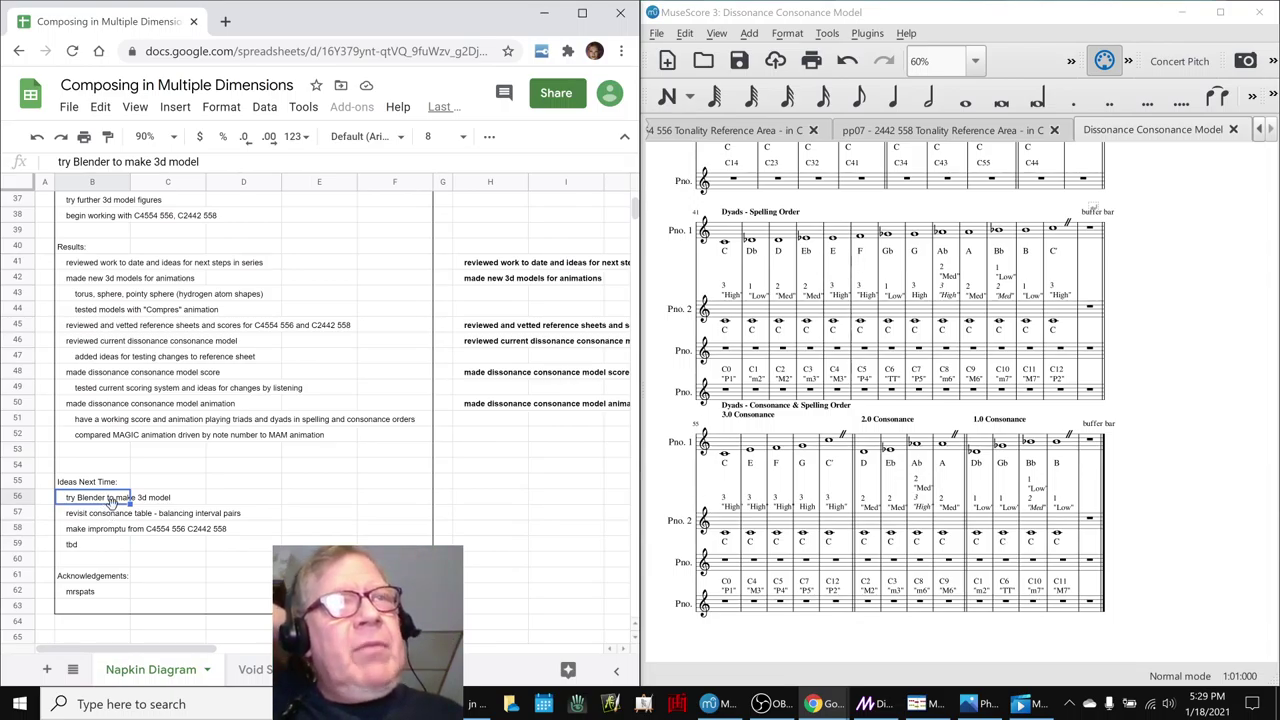
{"action": "left_click", "coordinate": [976, 705]}
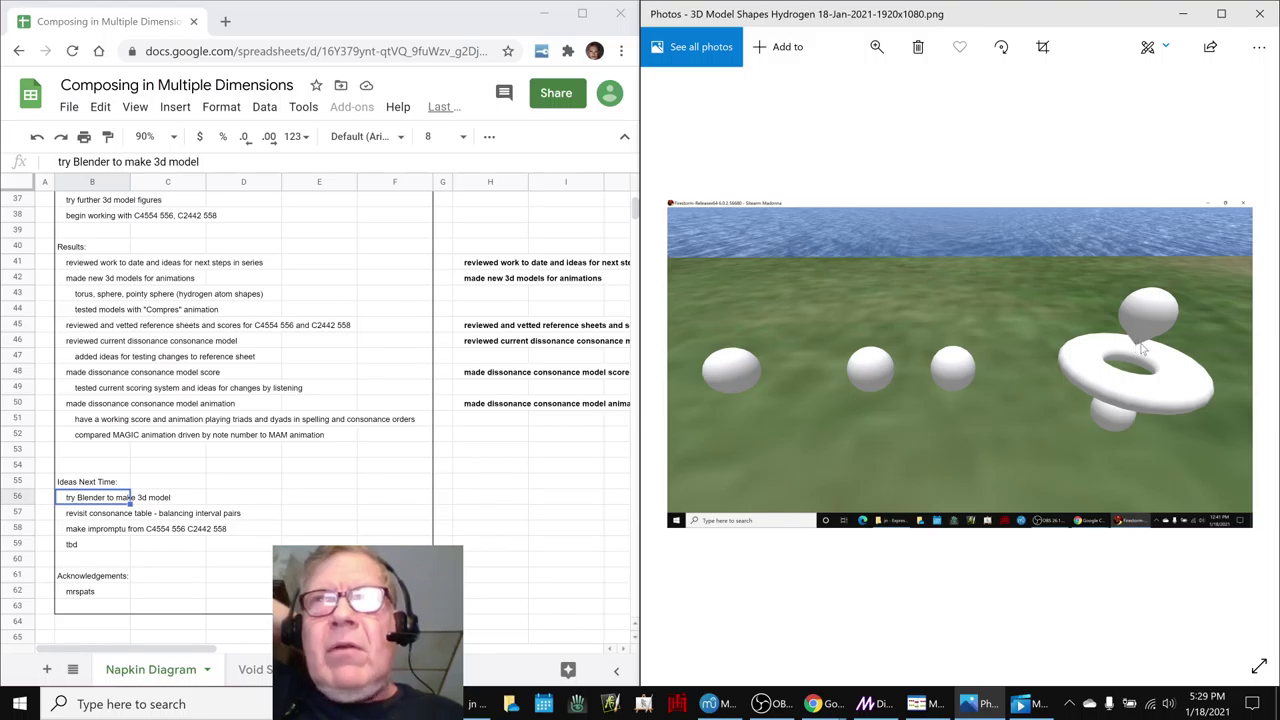
- Minimize the Photos 3D shapes image so the Dissonance Consonance Model score shows again
{"action": "left_click", "coordinate": [975, 704]}
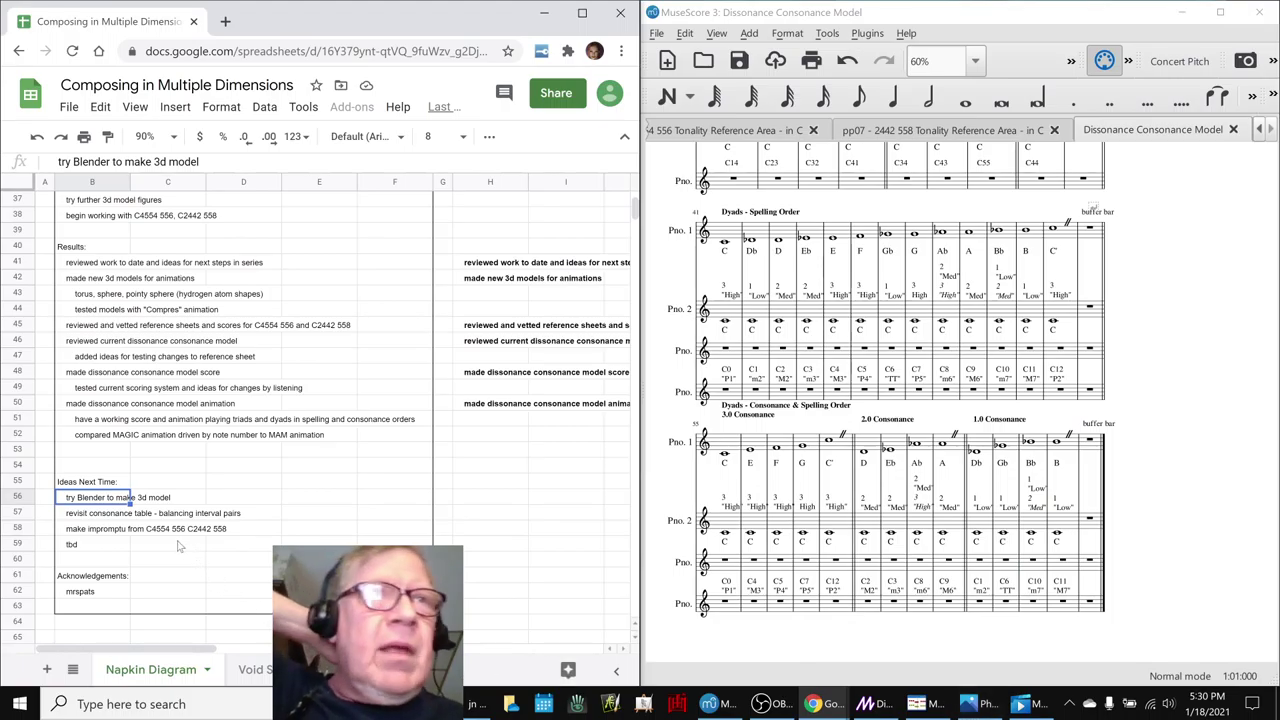
{"action": "left_click", "coordinate": [129, 515]}
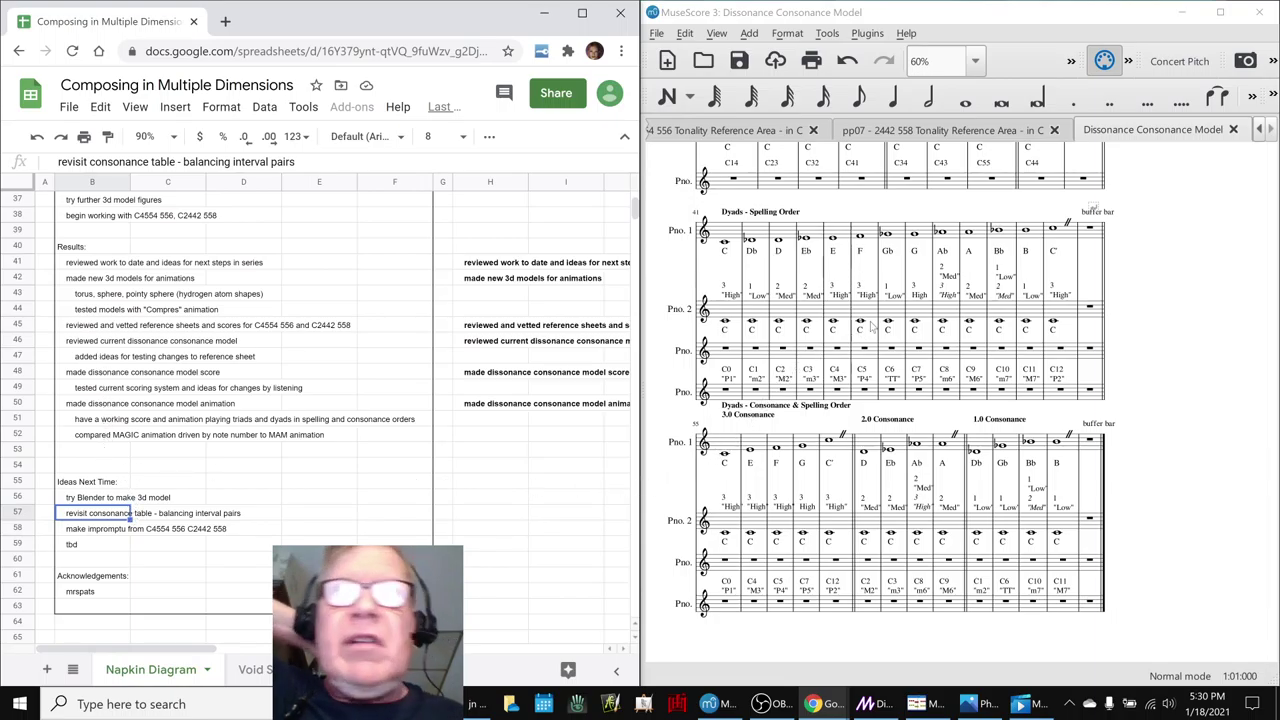
{"action": "left_click", "coordinate": [946, 287]}
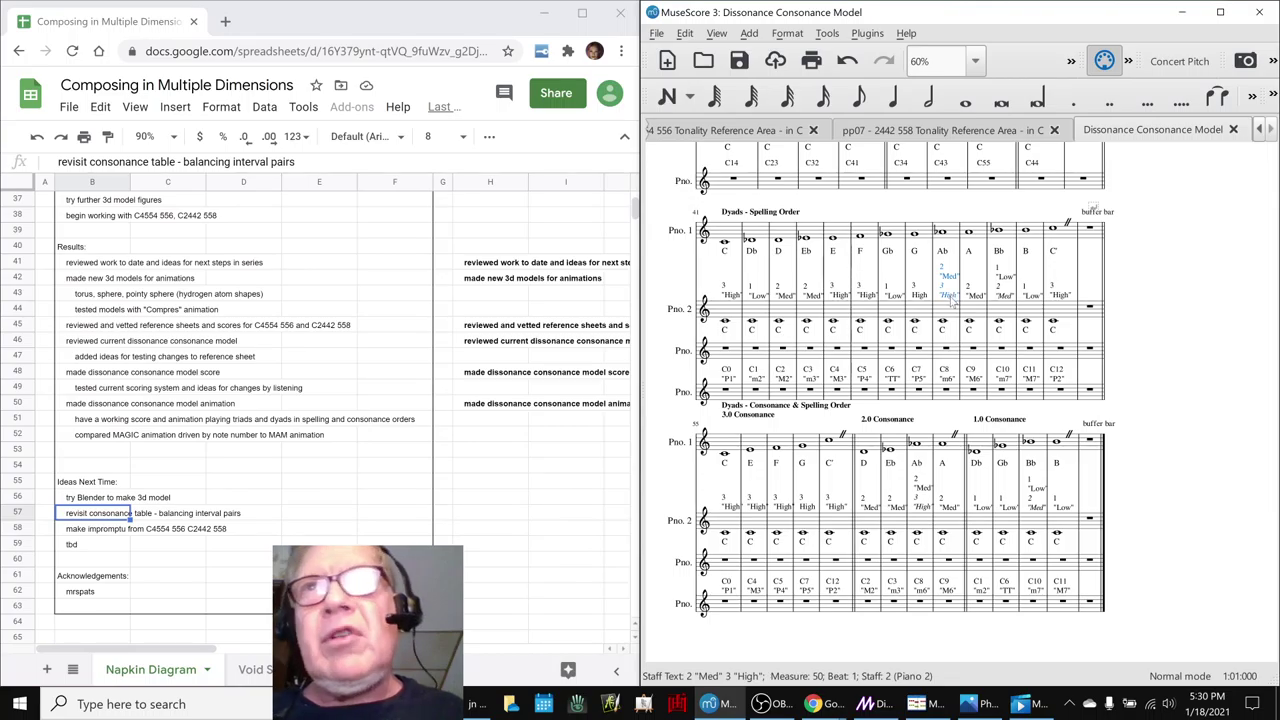
{"action": "left_click", "coordinate": [1002, 290]}
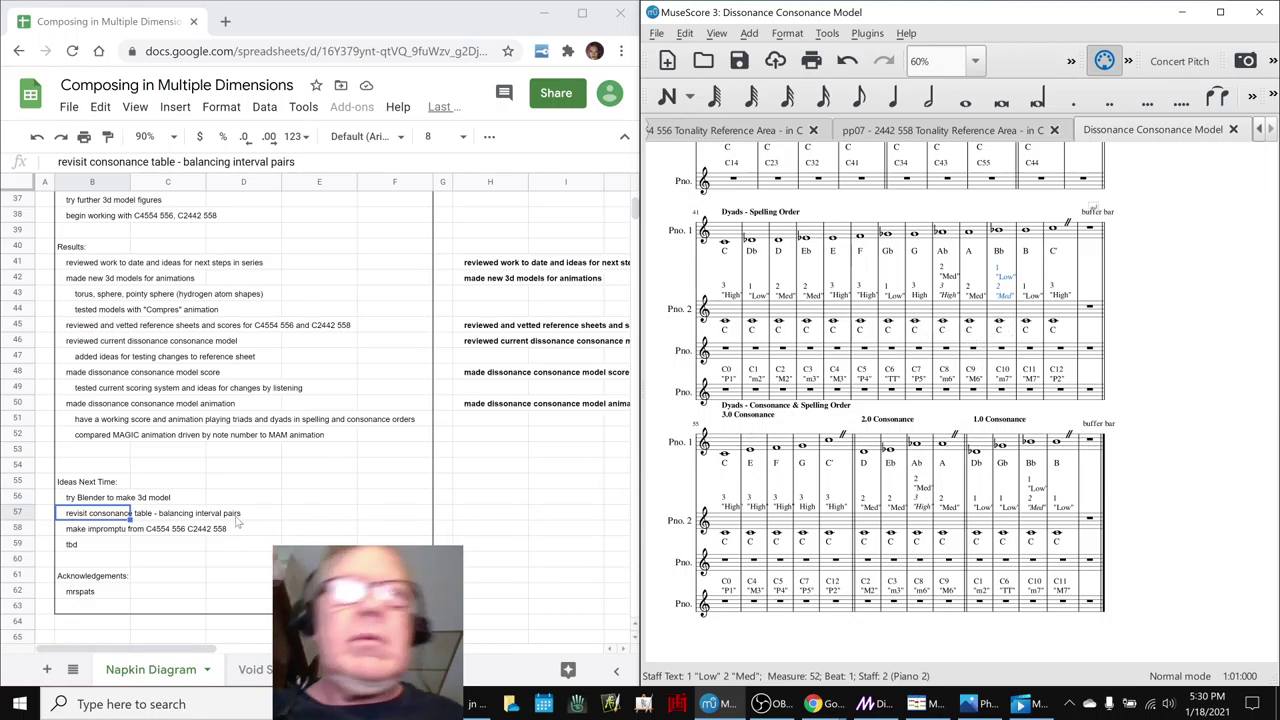
{"action": "left_click", "coordinate": [108, 530]}
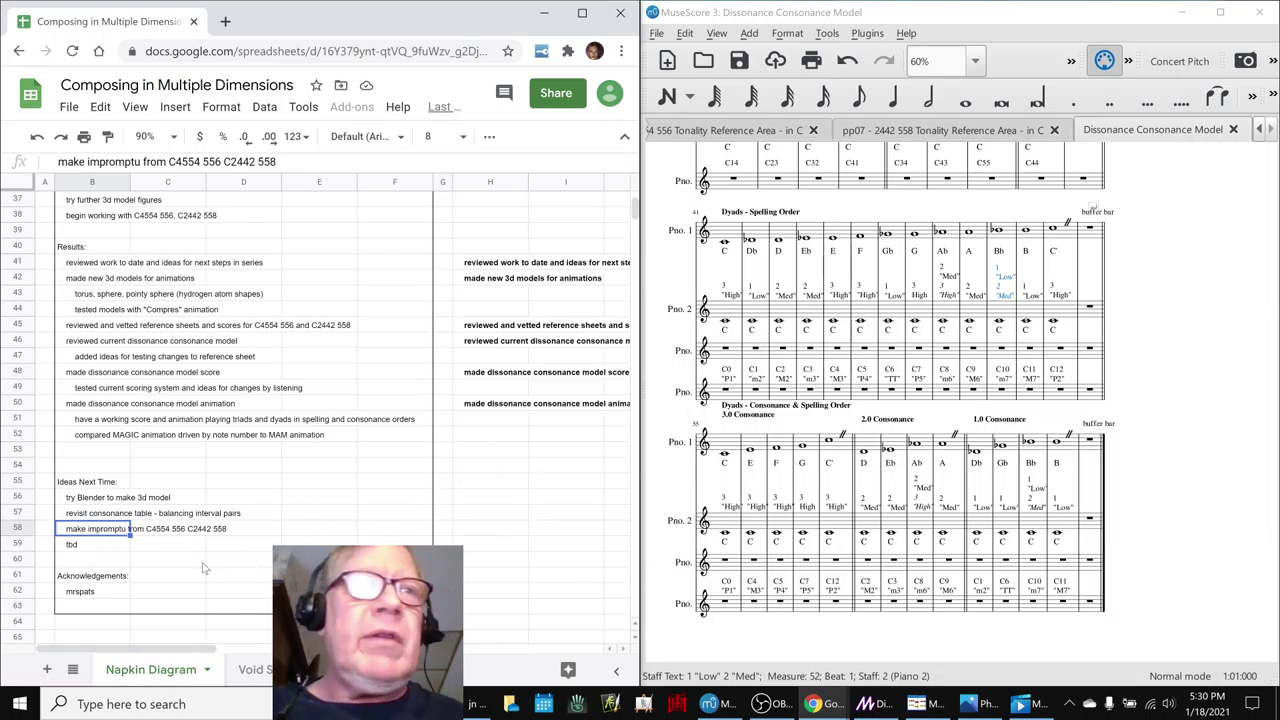
{"action": "left_click", "coordinate": [104, 546]}
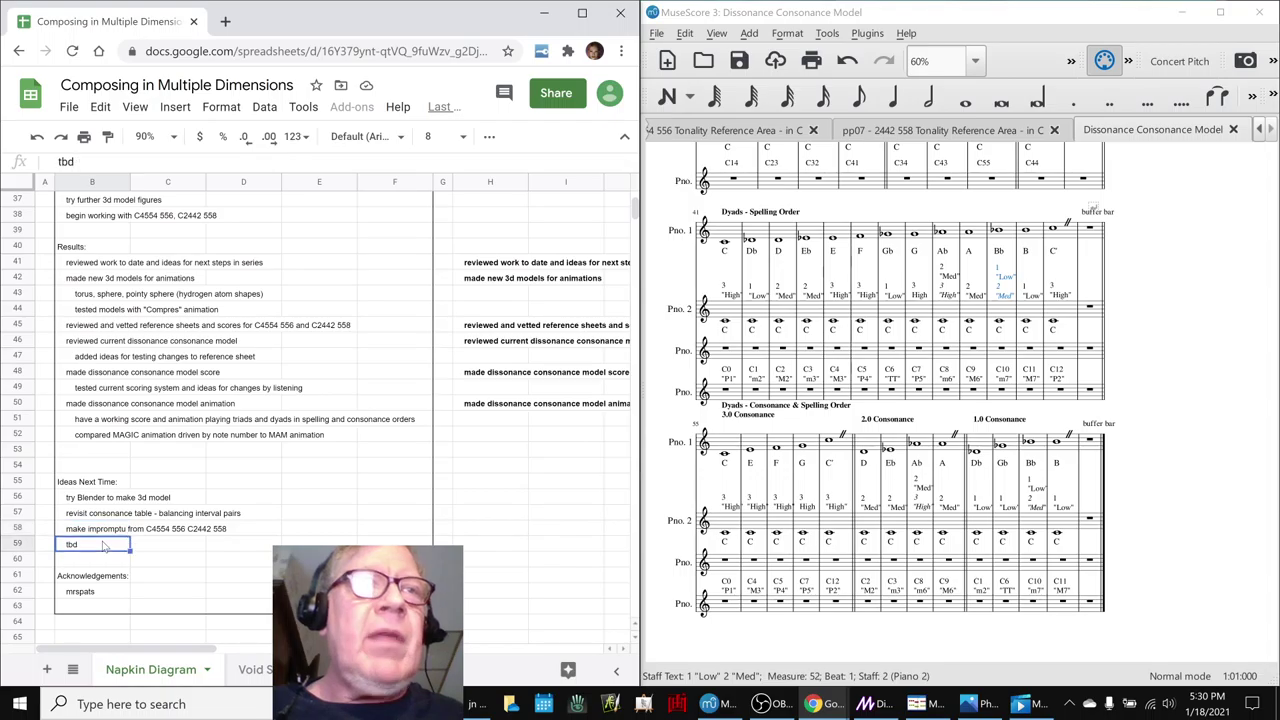
{"action": "left_click", "coordinate": [104, 594]}
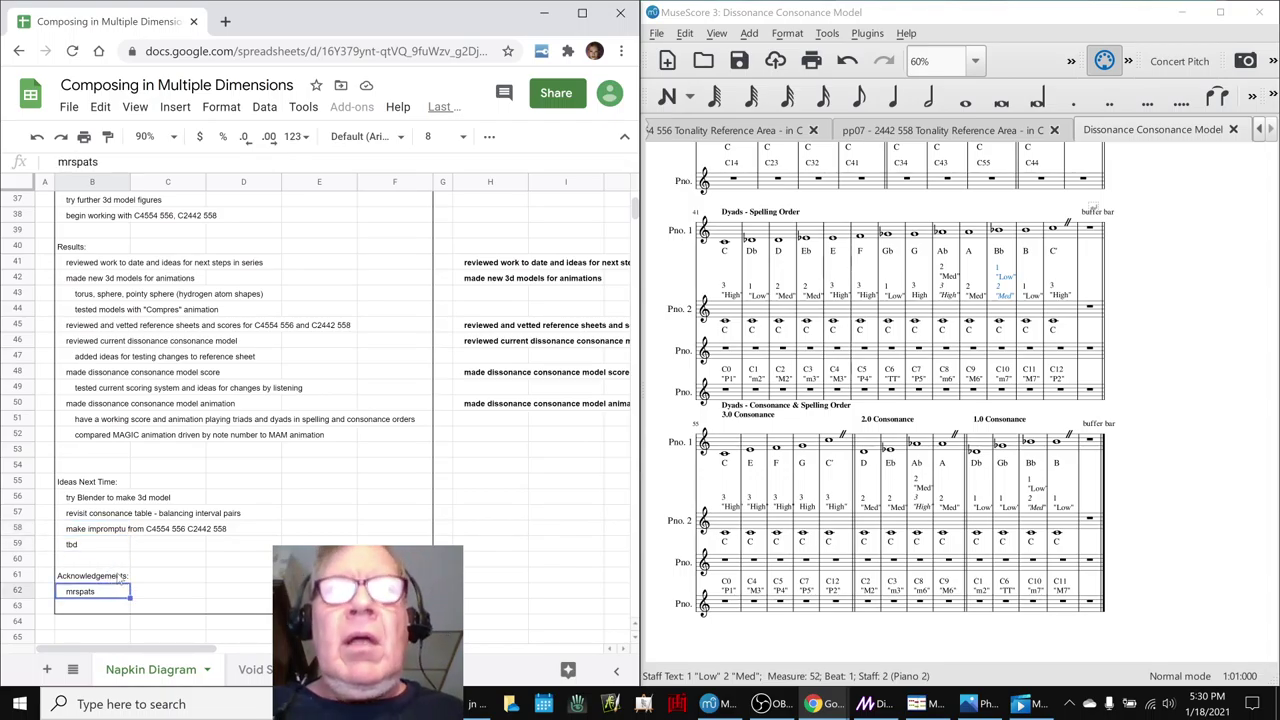
{"action": "left_click", "coordinate": [758, 633]}
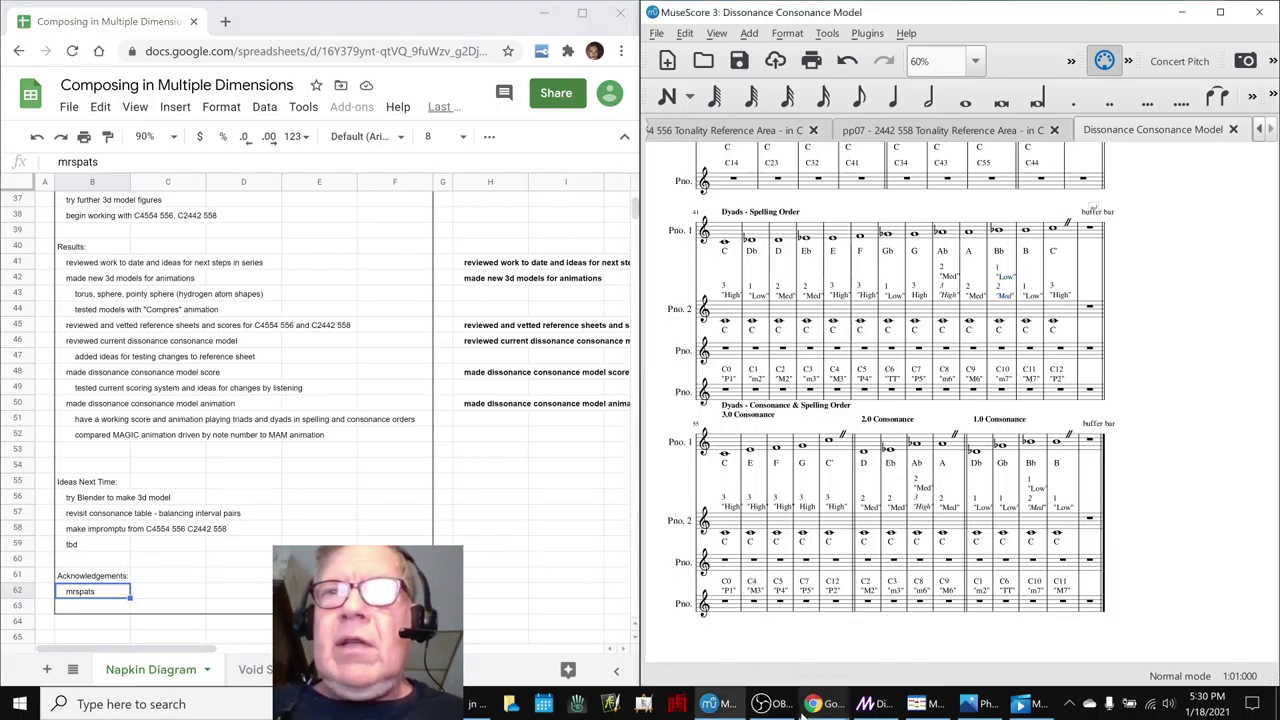
- Bring OBS Studio to the front, showing the Composing in Multiple Dimensions Part 29 - EXTEND stream
{"action": "left_click", "coordinate": [764, 704]}
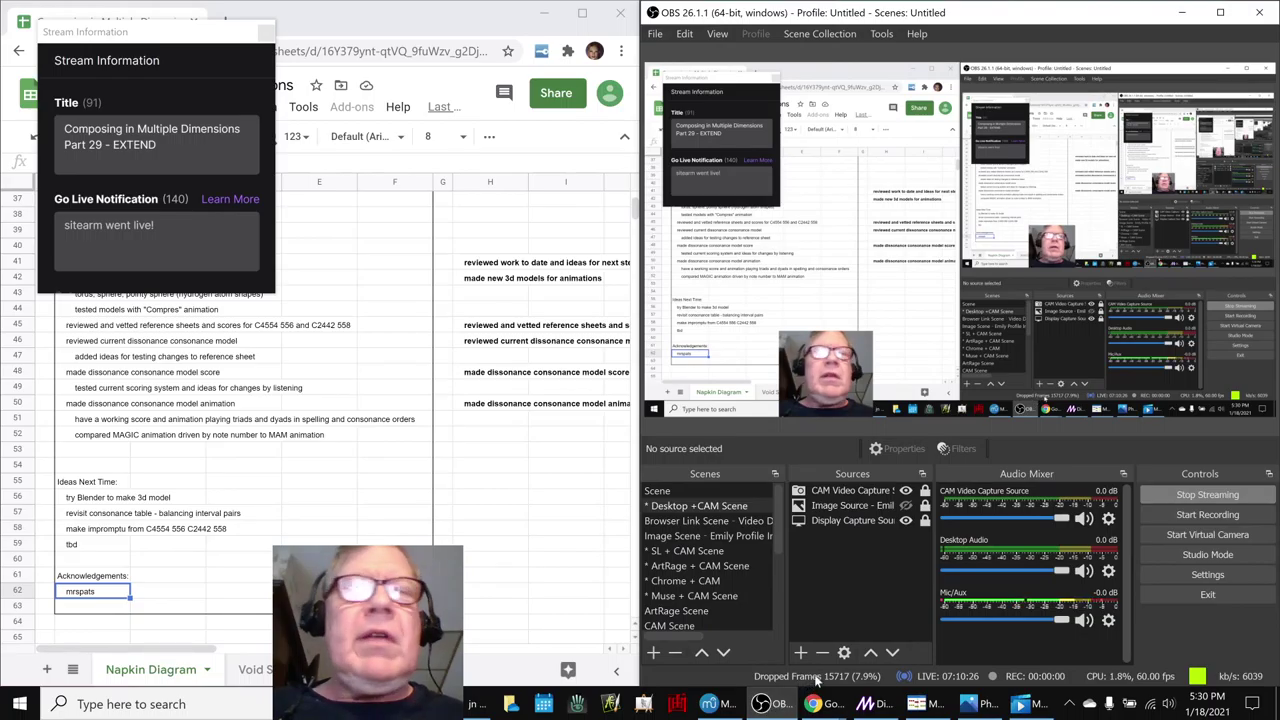